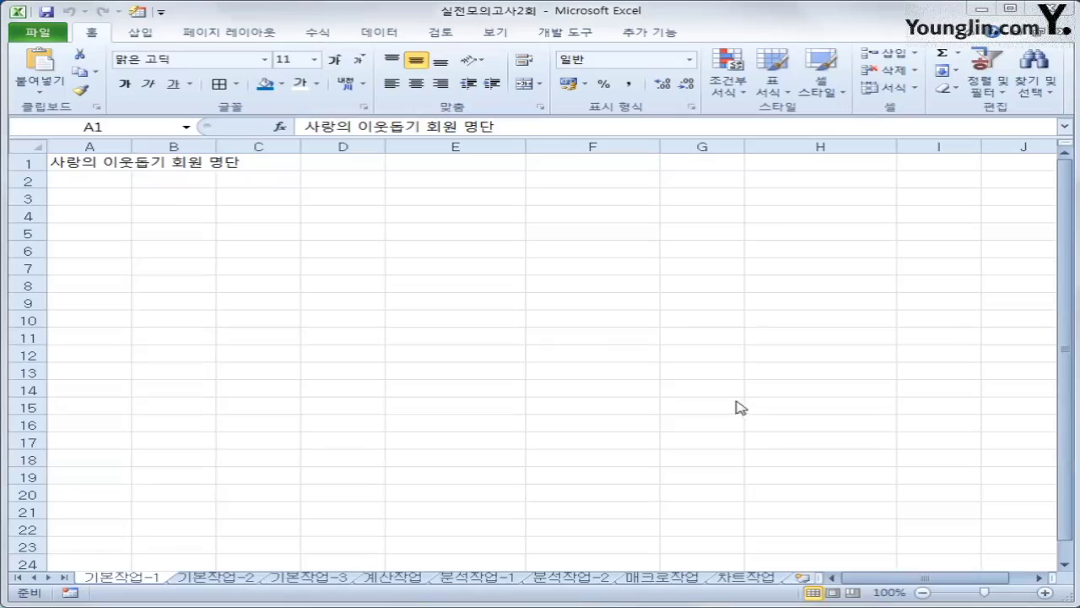
On sheet 기본작업-2, merge title cells A1:F1 and set their horizontal alignment to center (가운데)
left_click(207, 579)
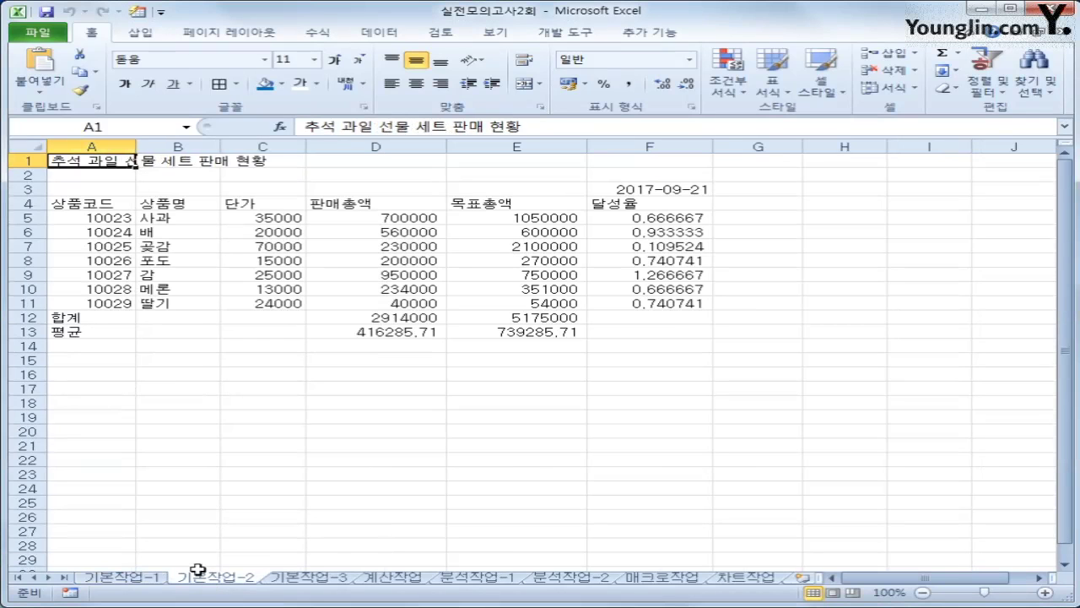
left_click_drag(76, 160, 638, 165)
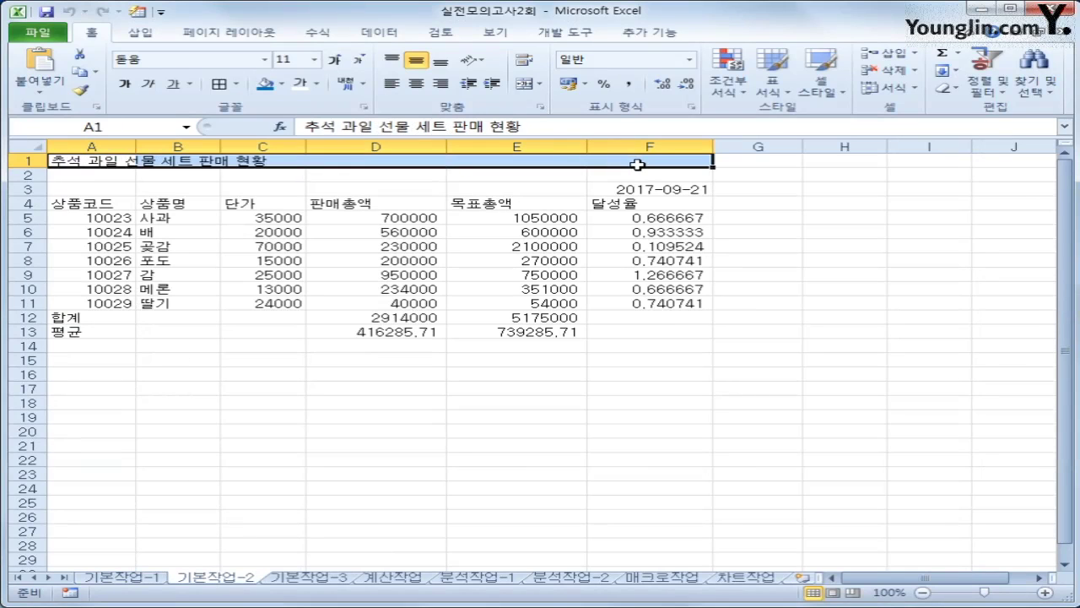
right_click(636, 165)
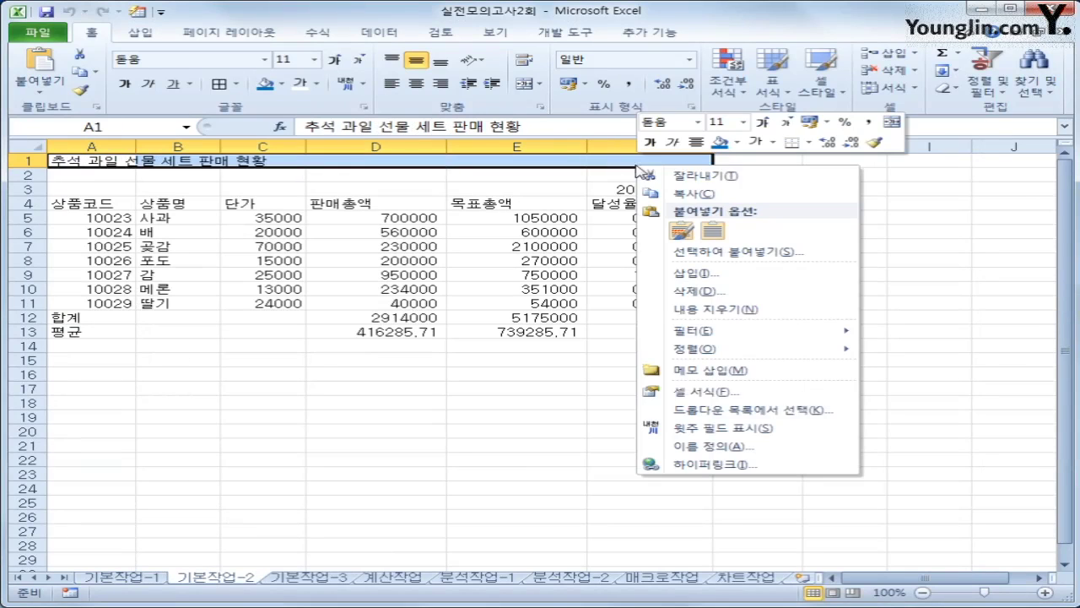
left_click(718, 392)
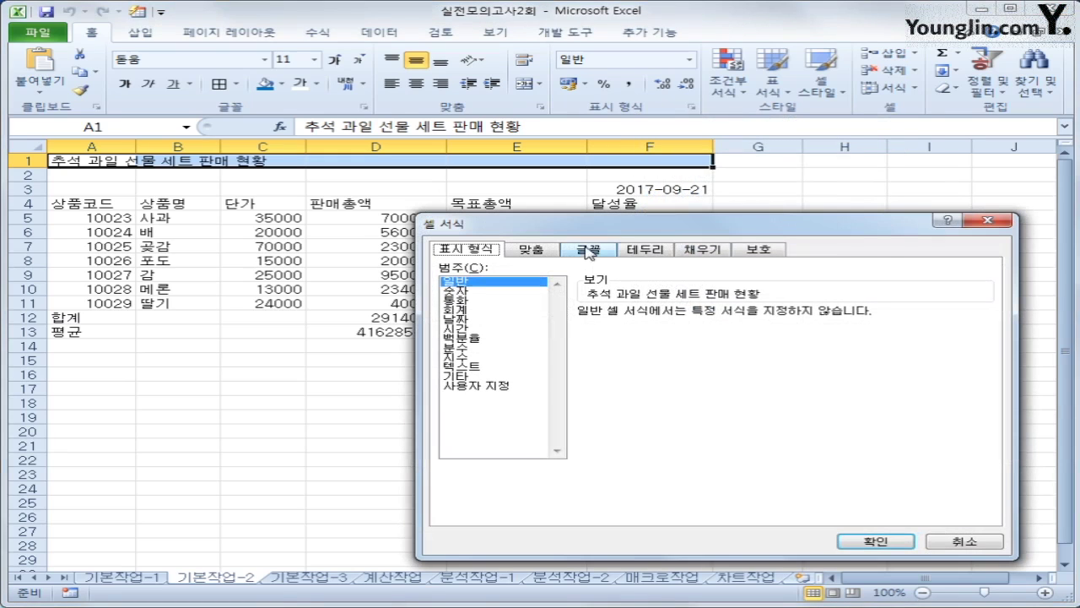
left_click(538, 251)
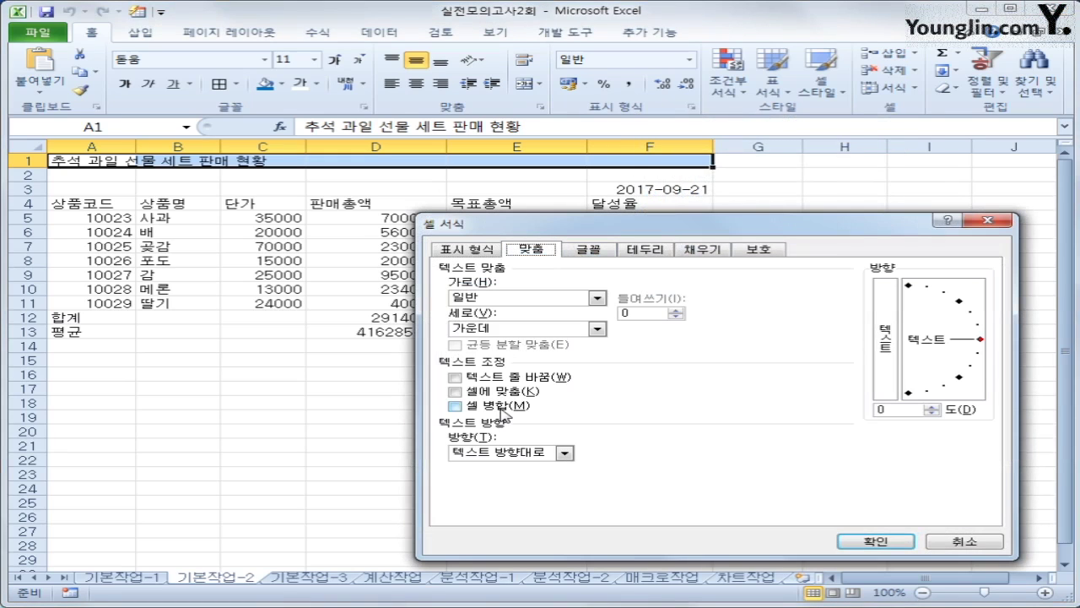
left_click(499, 406)
left_click(537, 298)
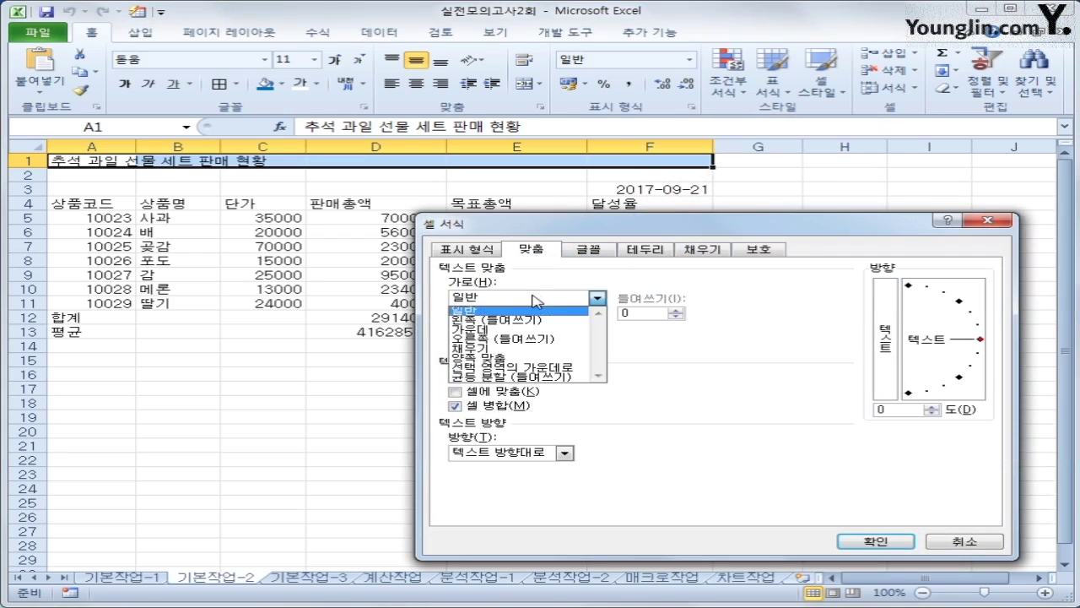
left_click(523, 329)
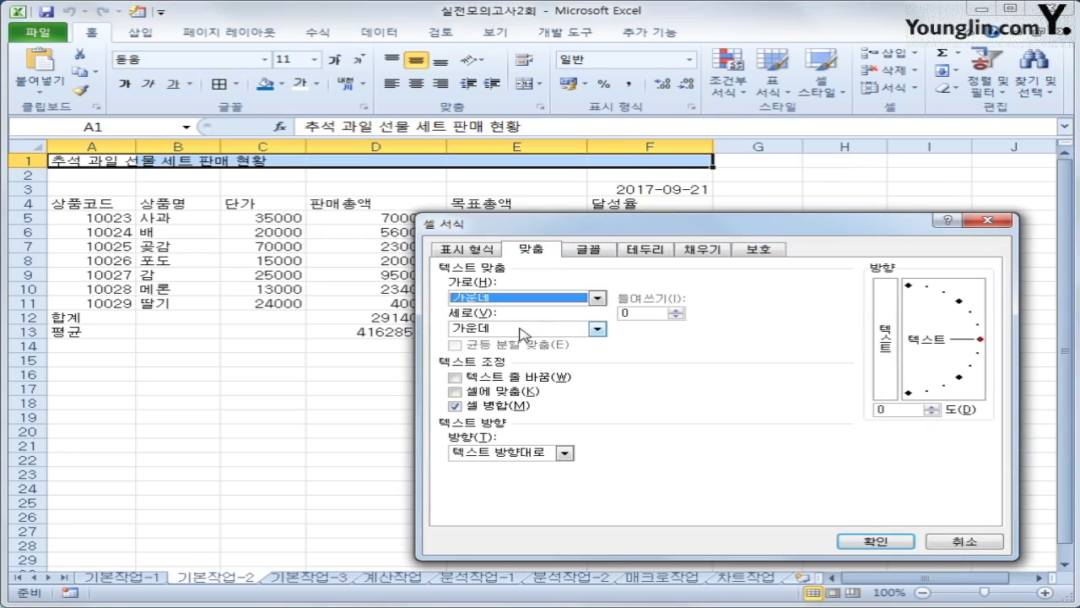
Format the A1:F1 title in the 궁서체 font, size 16, bold (굵게), and apply the cell formatting
left_click(588, 251)
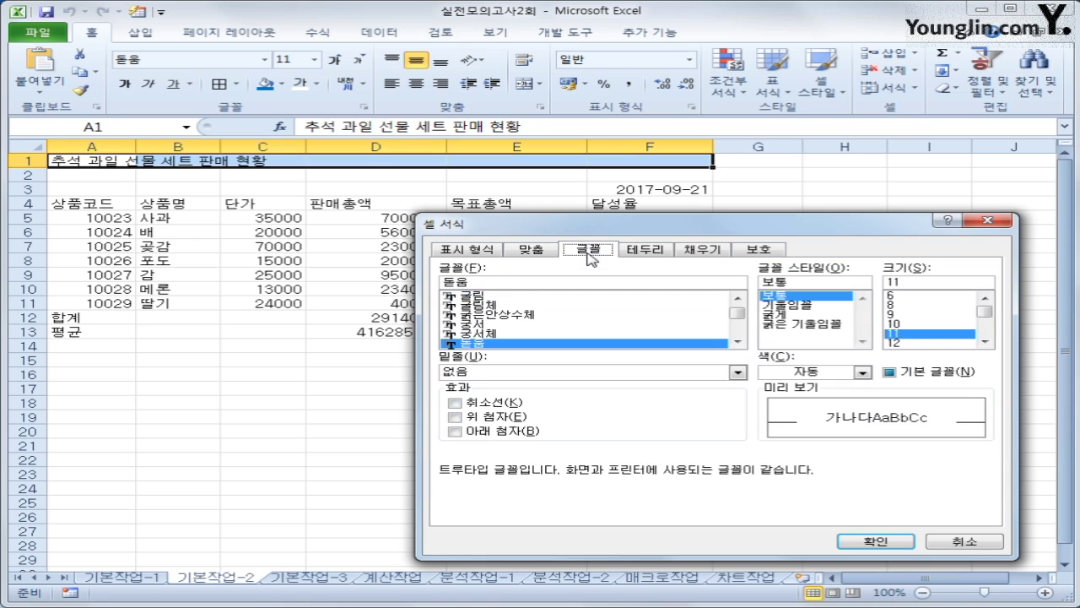
left_click(634, 335)
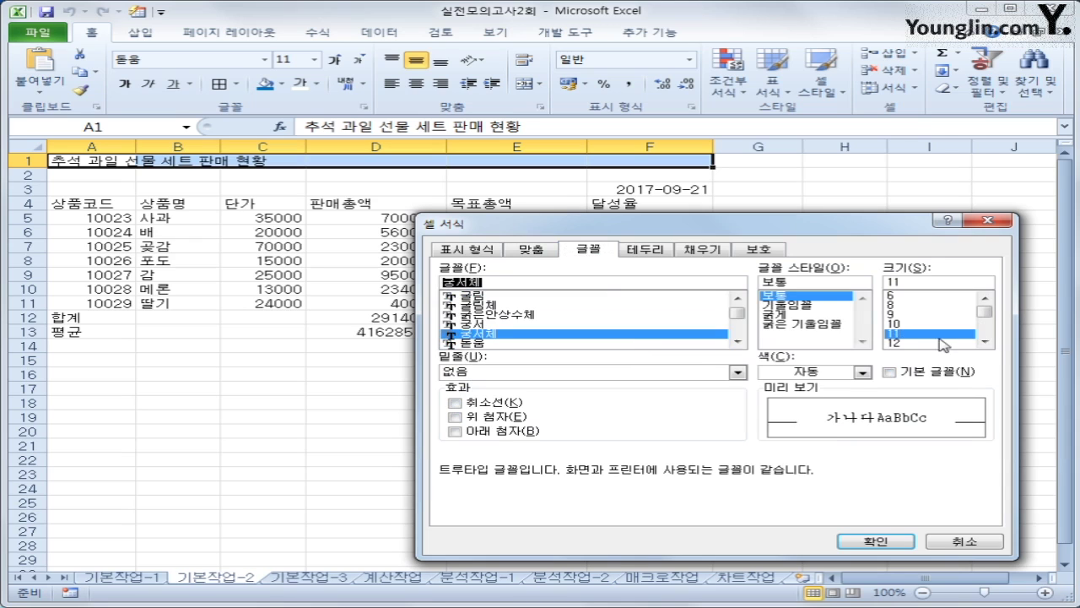
left_click(983, 341)
left_click(984, 340)
left_click(983, 341)
left_click(933, 336)
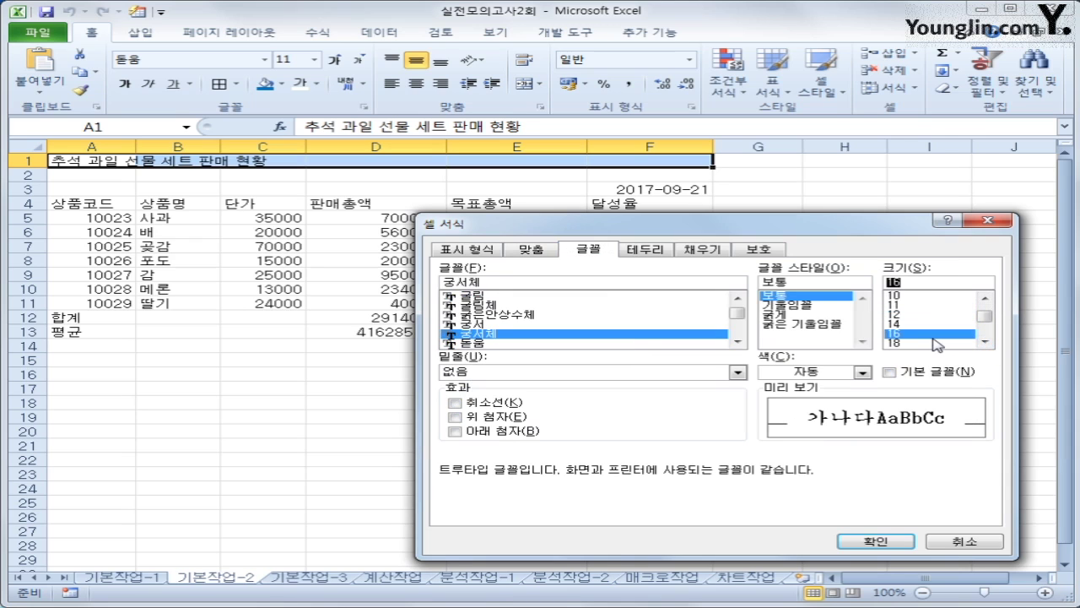
left_click(796, 317)
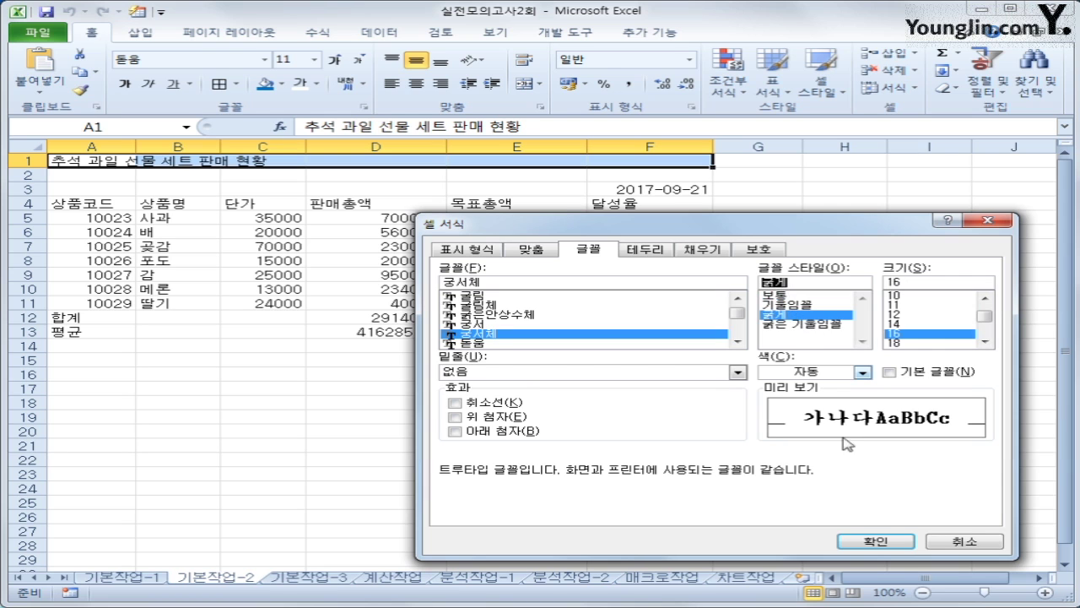
left_click(869, 540)
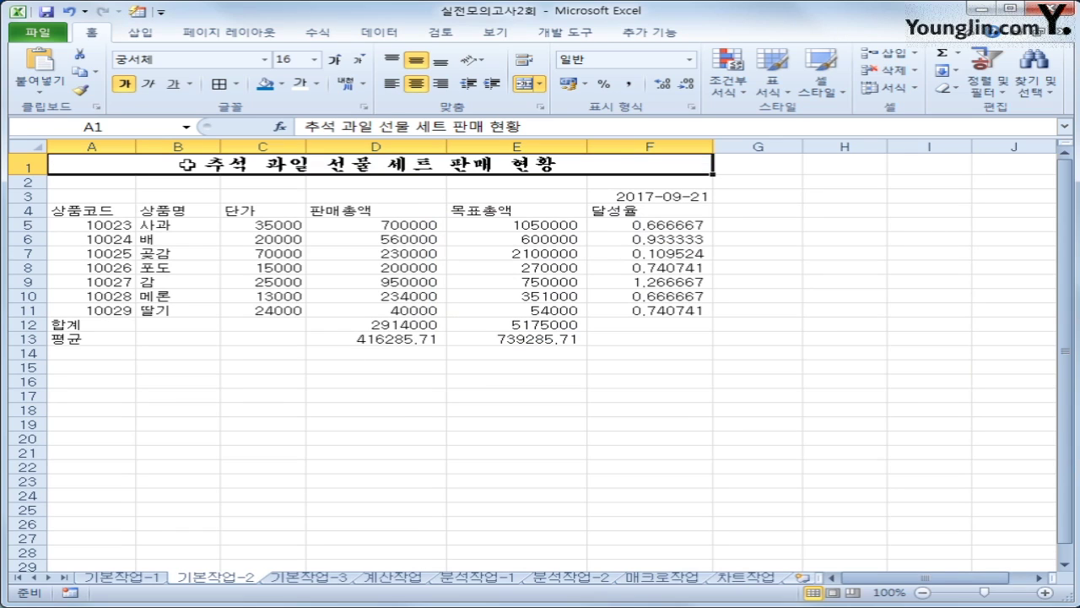
Insert the special character ◆ in front of the title text in A1
double_click(193, 164)
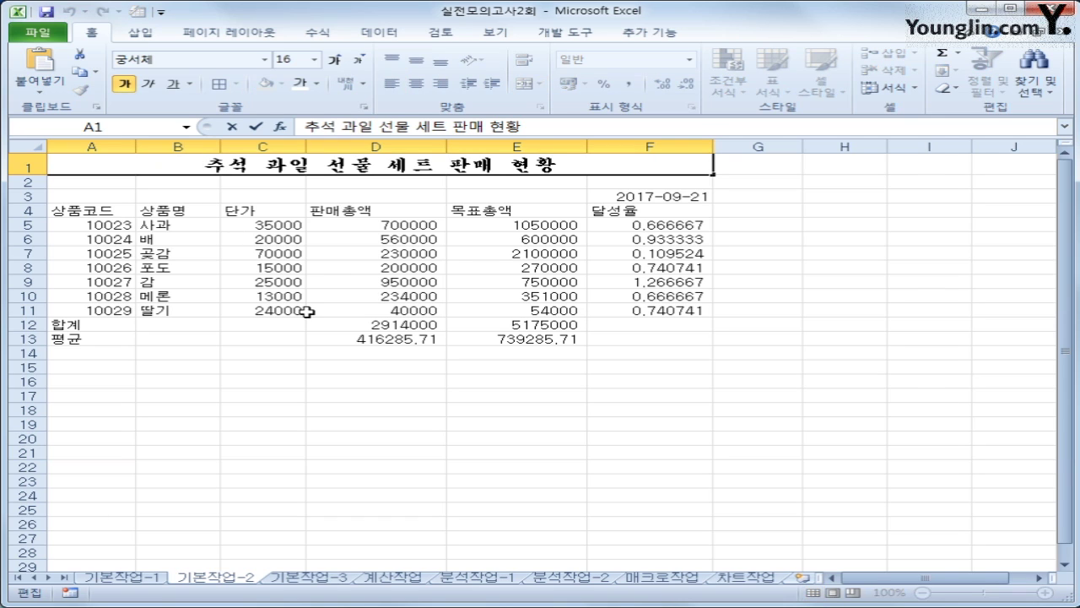
type("ㅁ")
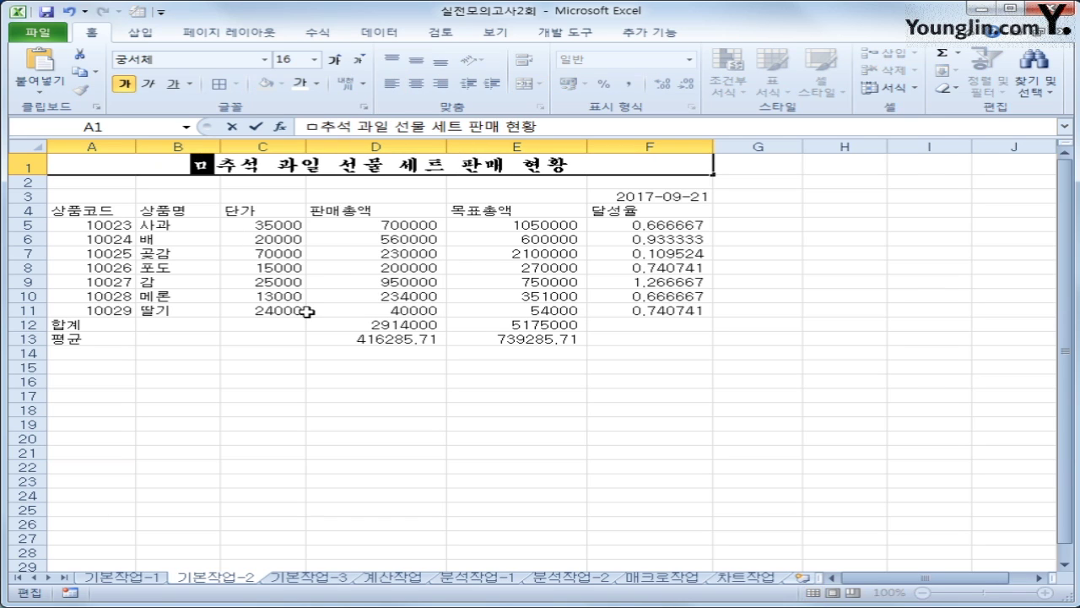
key("Hangul_Hanja")
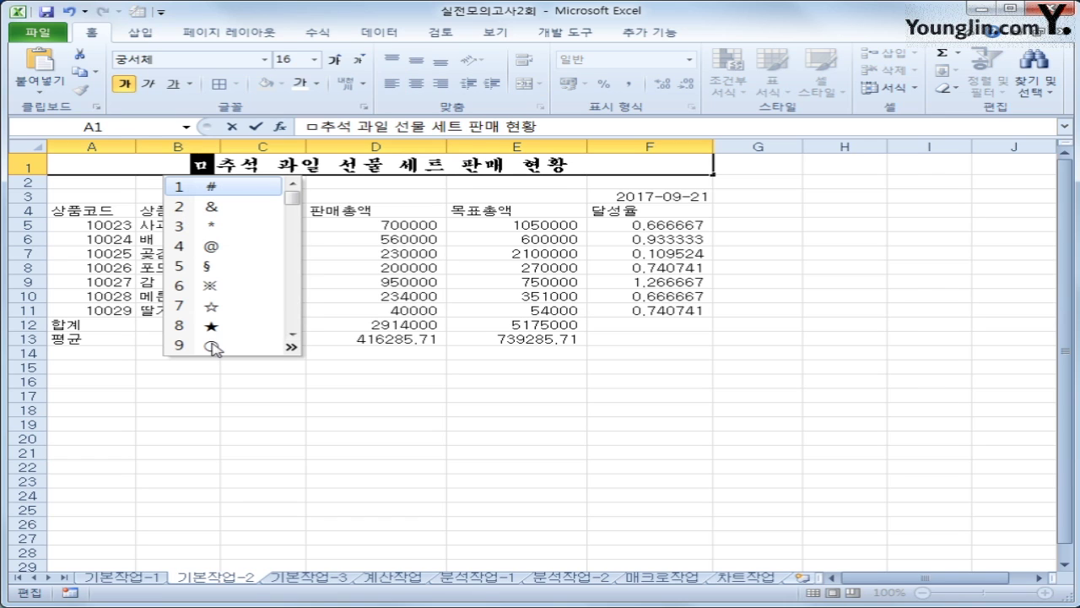
left_click(291, 347)
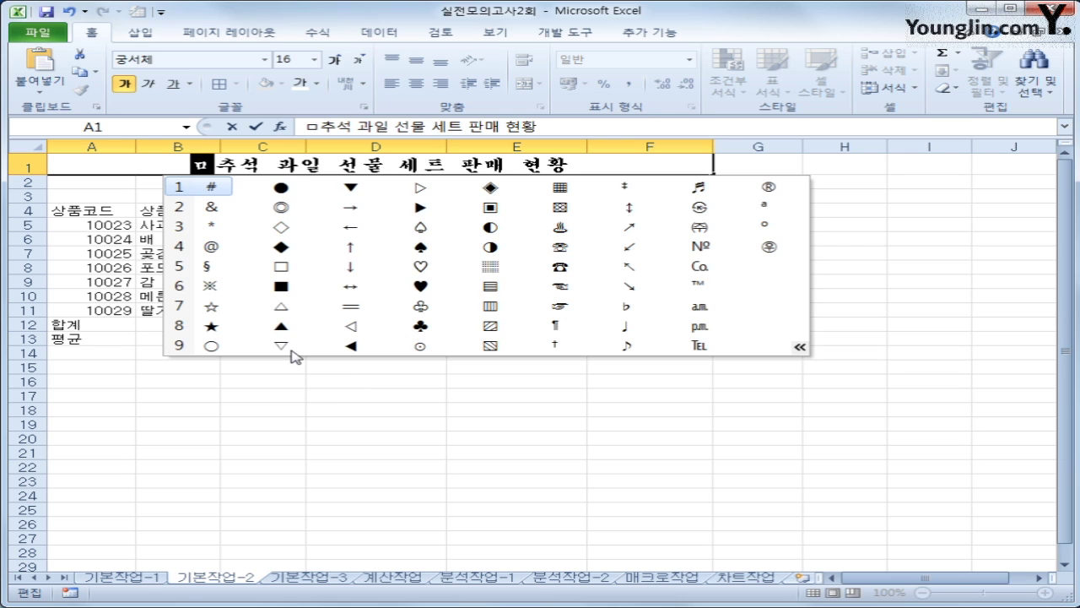
left_click(281, 247)
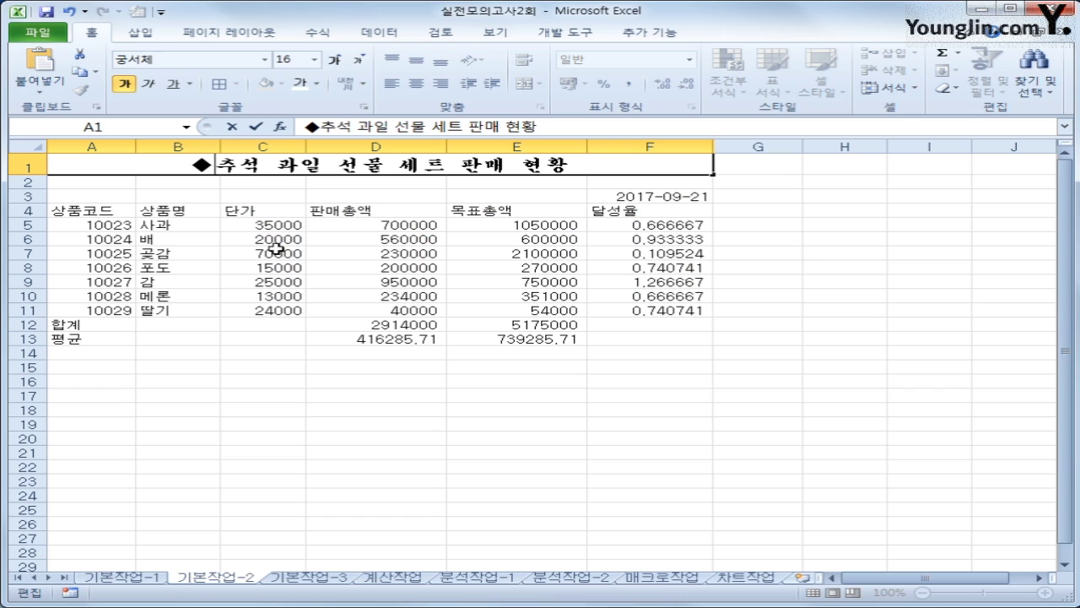
Add the special character ◆ at the end of the A1 title and commit the entry
left_click(571, 159)
type("ㅁ")
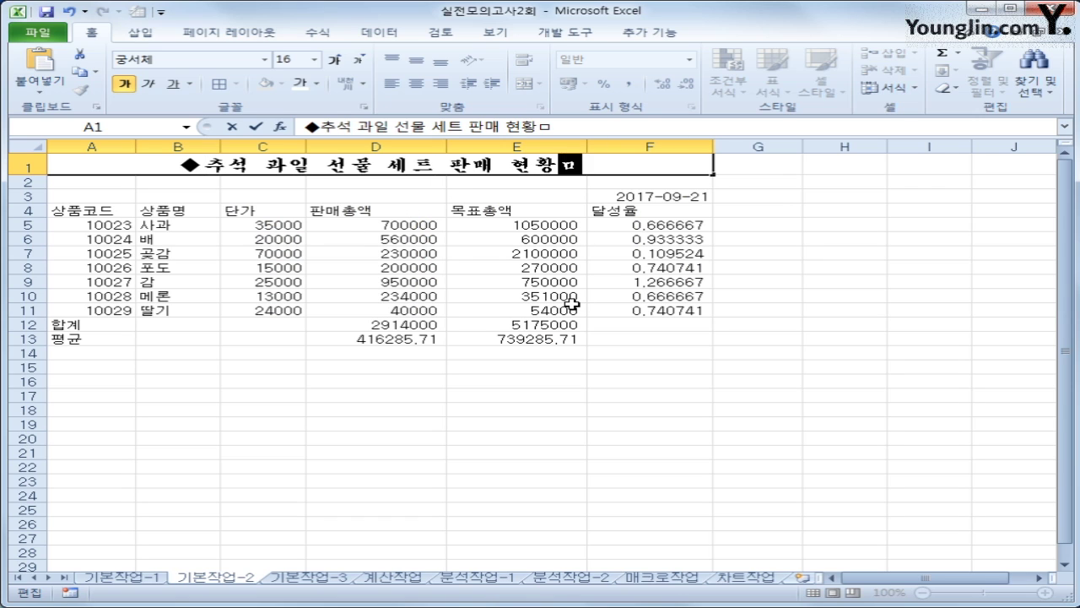
key("Hangul_Hanja")
left_click(657, 348)
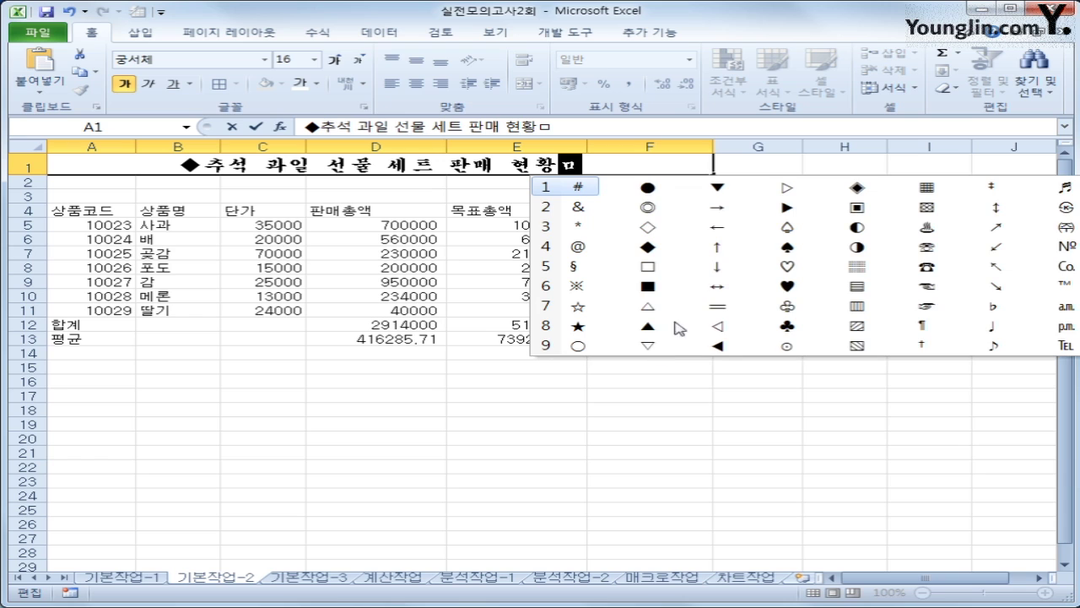
left_click(647, 247)
left_click(647, 246)
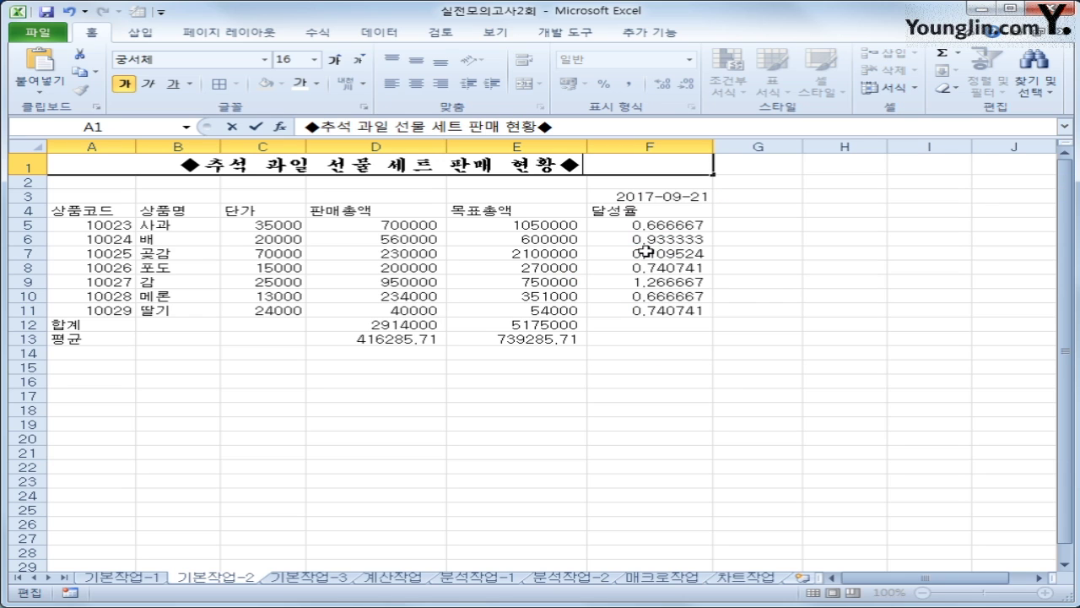
left_click(793, 448)
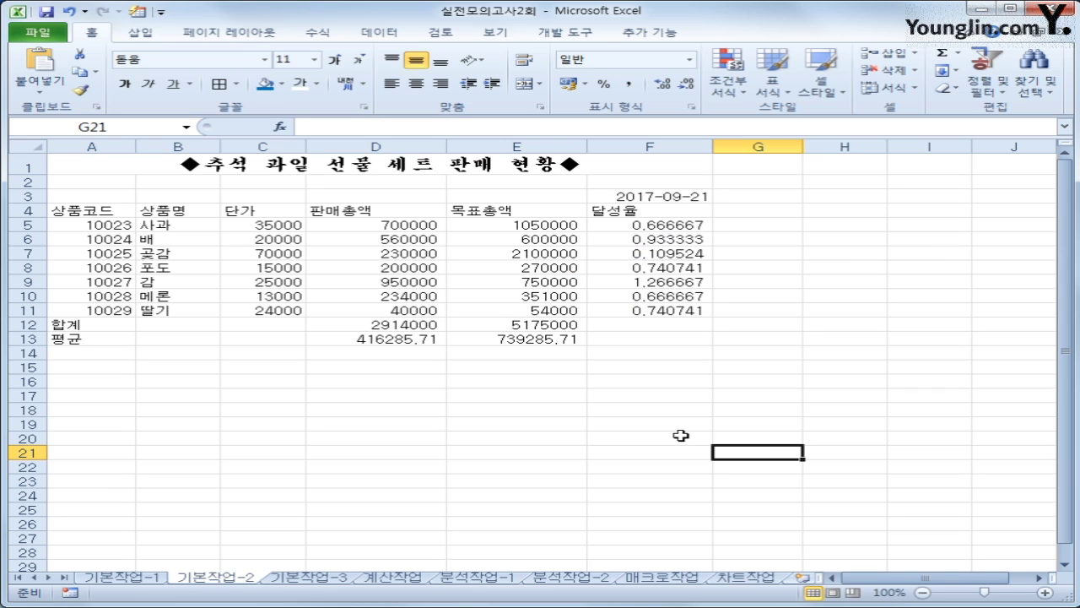
Merge and center A12:C12 and A13:C13 separately for the 합계 and 평균 labels
left_click_drag(84, 327, 241, 321)
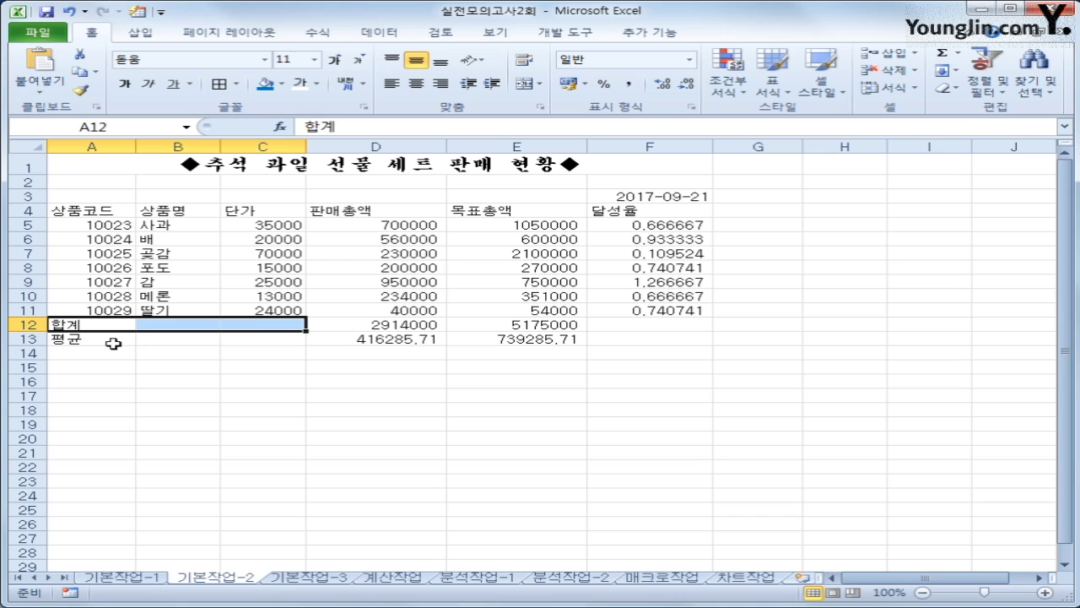
left_click_drag(85, 343, 255, 347, "ctrl")
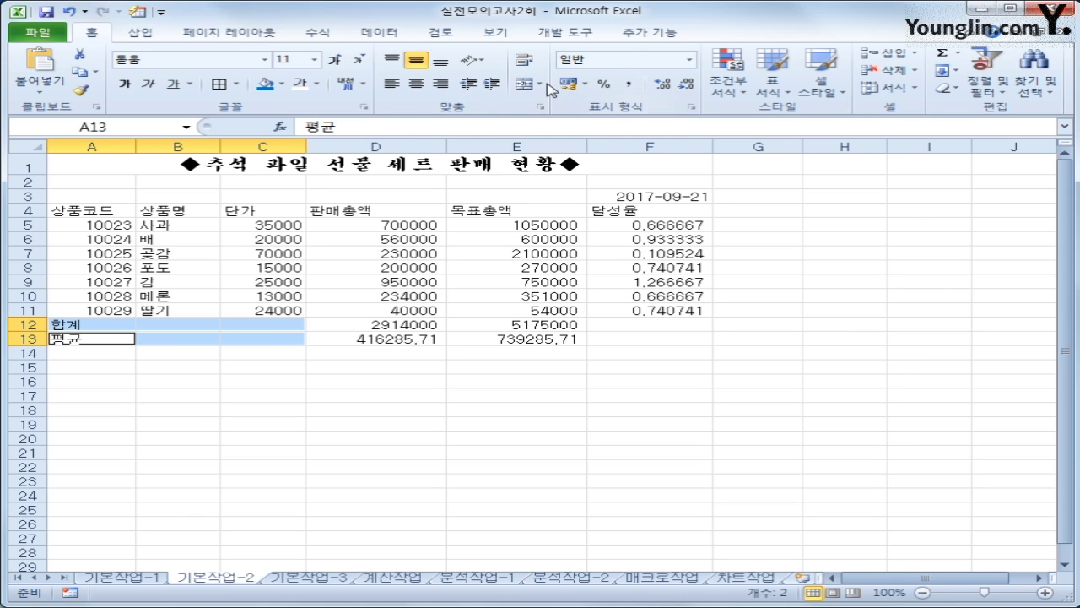
left_click(523, 83)
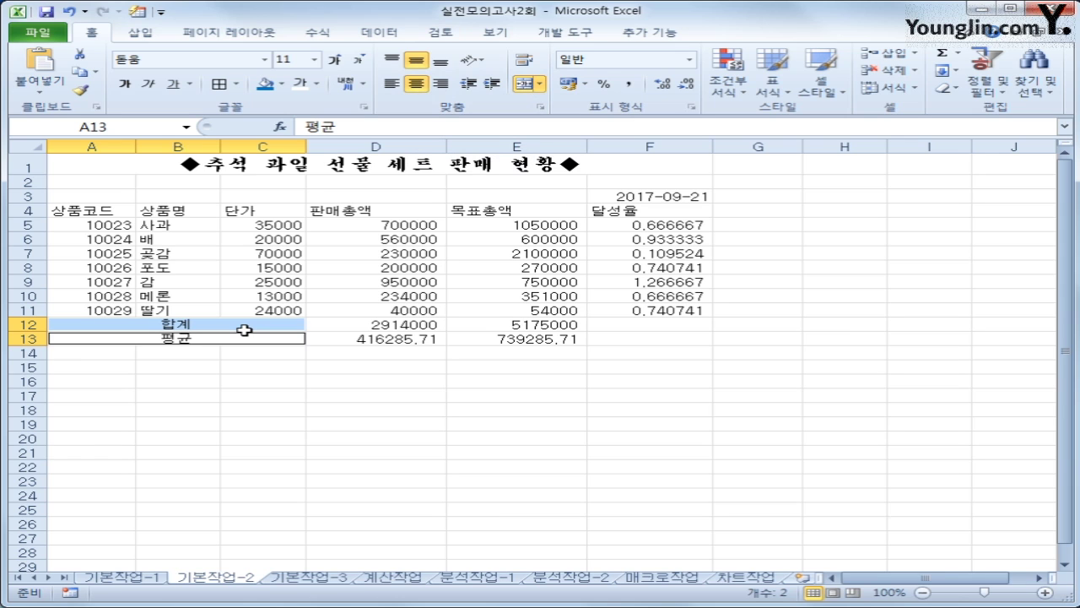
left_click(295, 422)
Copy the product code and name range A4:B11 and paste it at A17 with rows and columns transposed (행/열 바꿈)
left_click(99, 215)
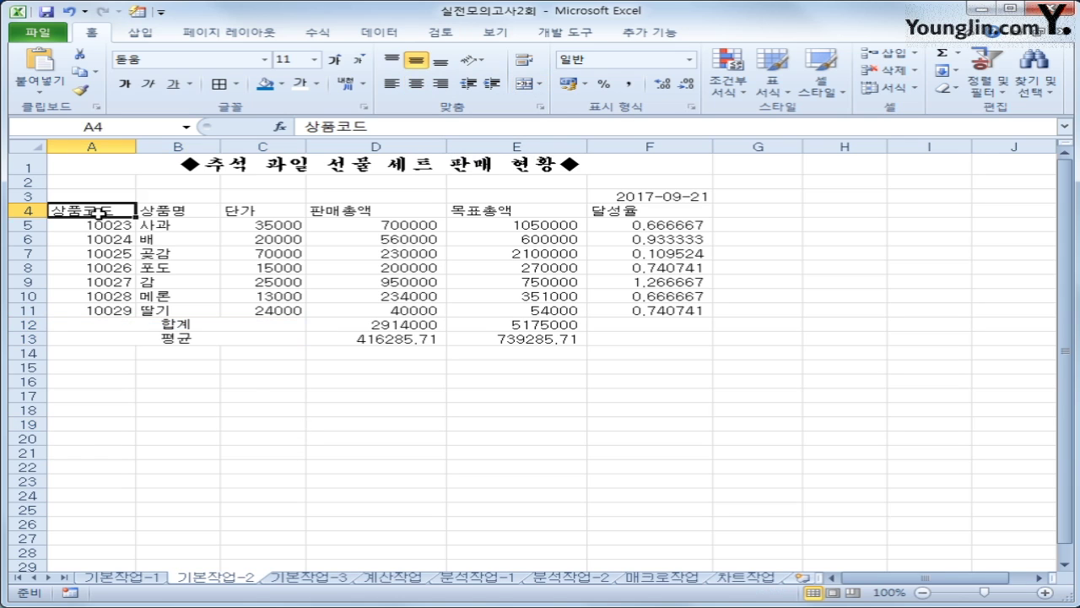
left_click_drag(100, 215, 190, 311)
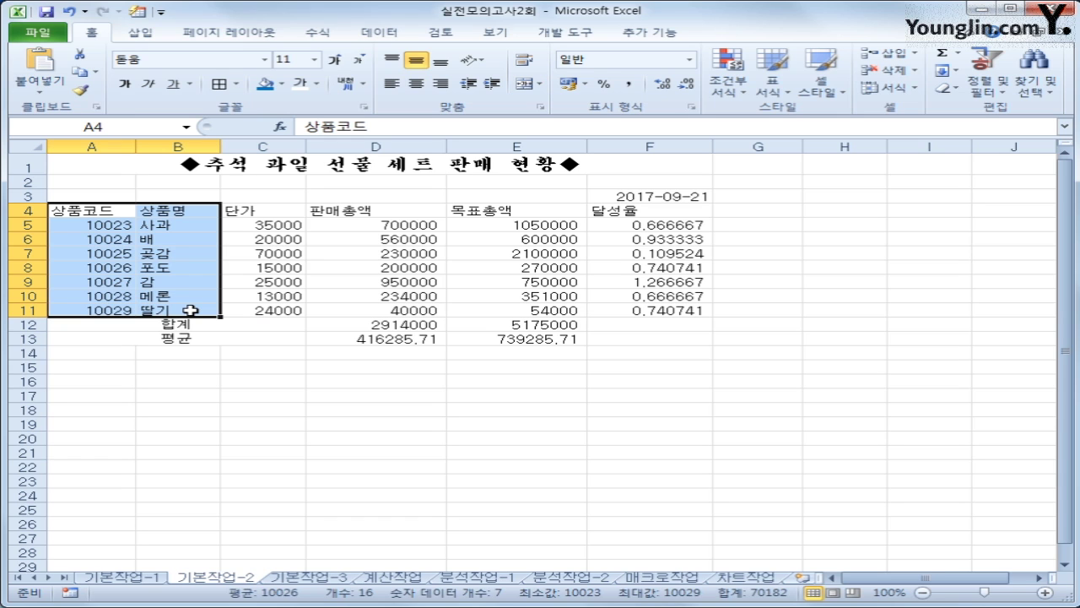
right_click(180, 252)
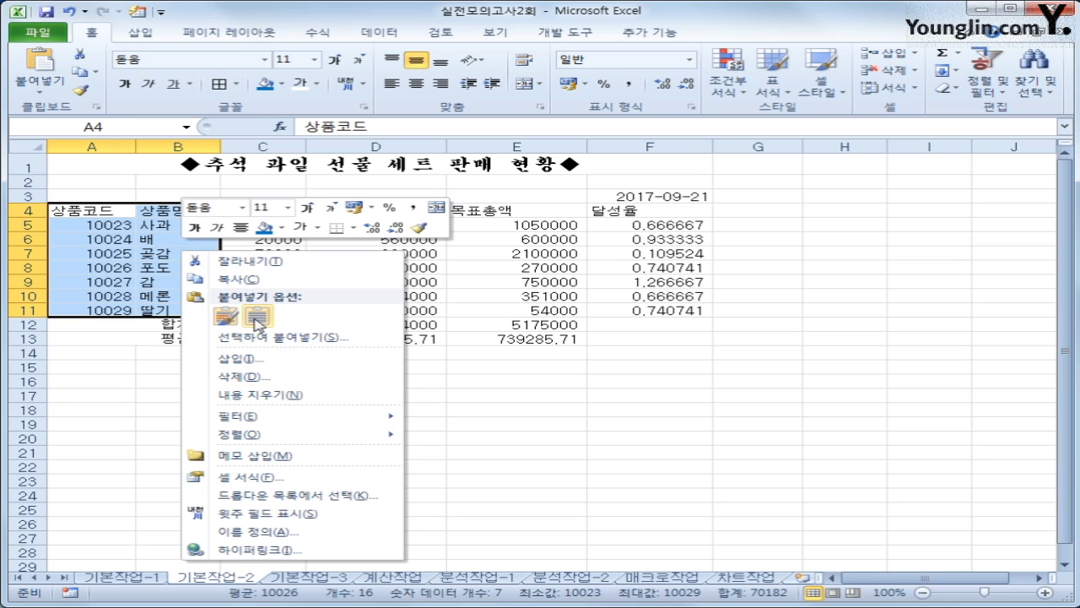
left_click(228, 279)
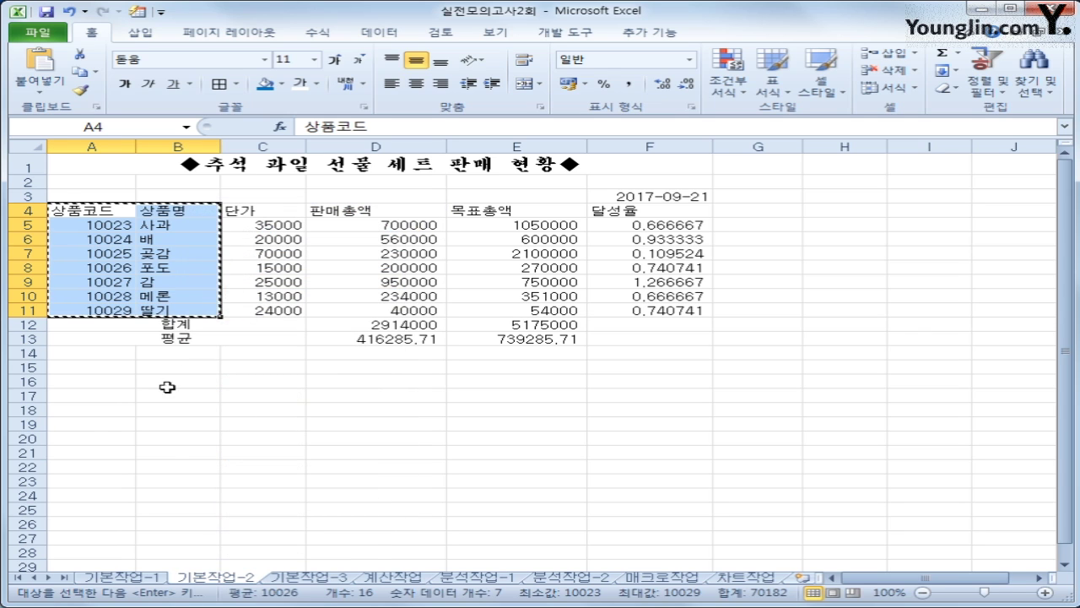
left_click(83, 398)
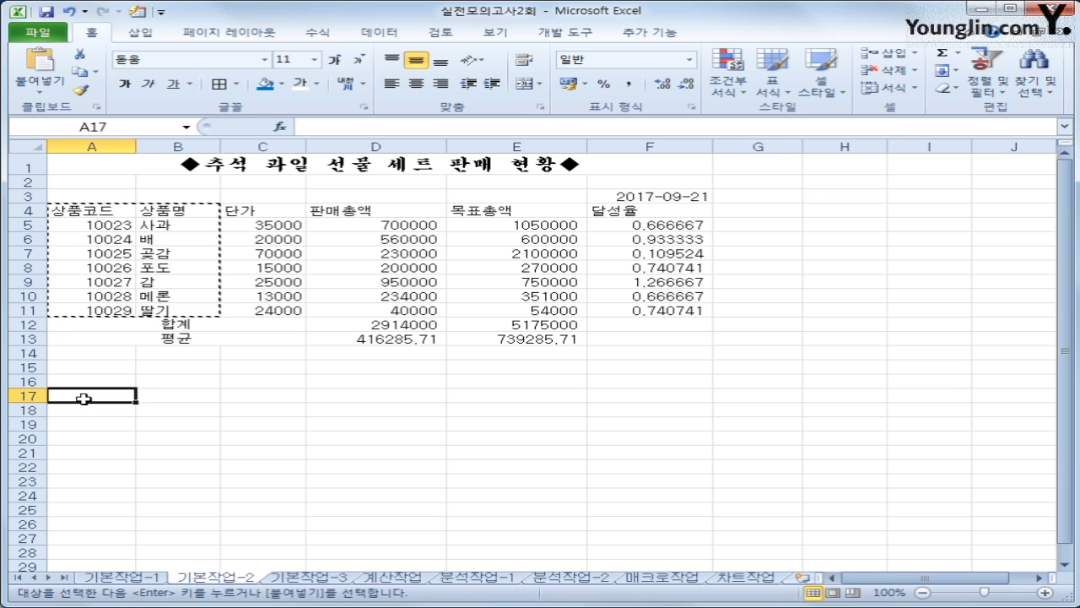
key("shift+F10")
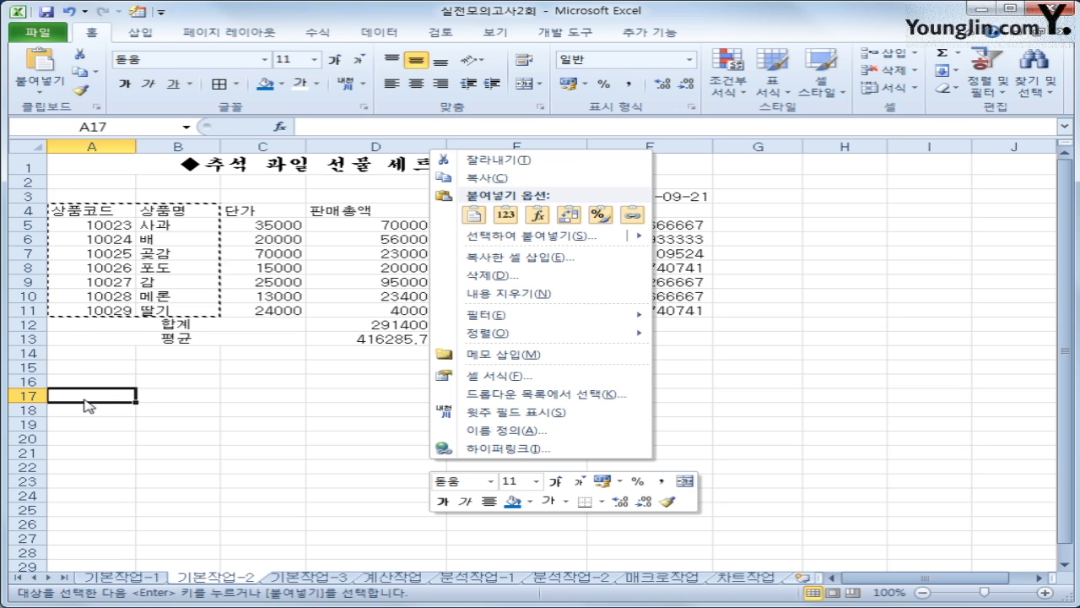
left_click(504, 240)
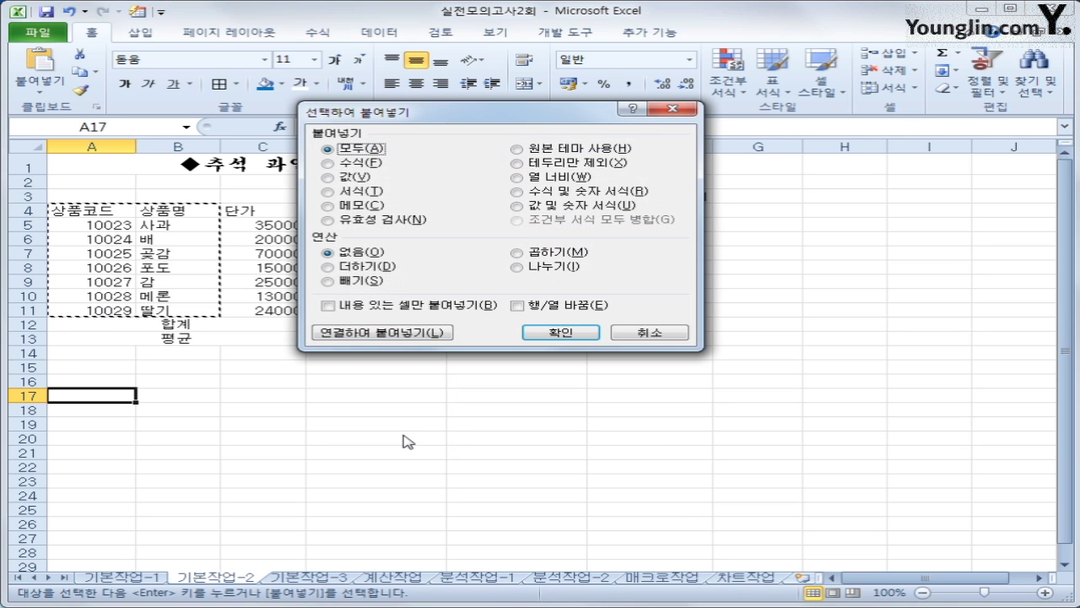
left_click(516, 305)
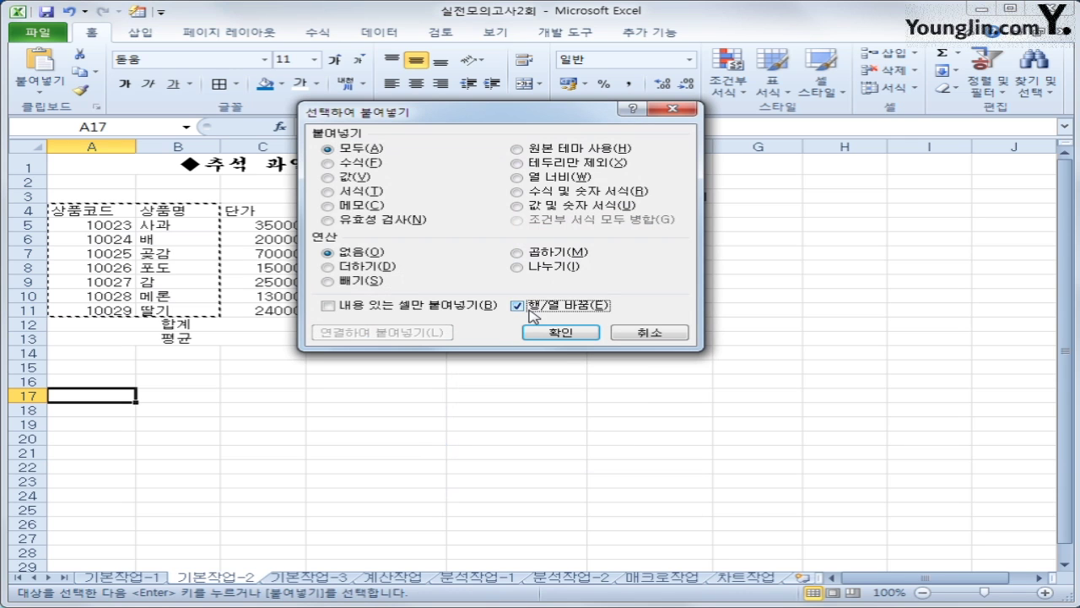
left_click(547, 333)
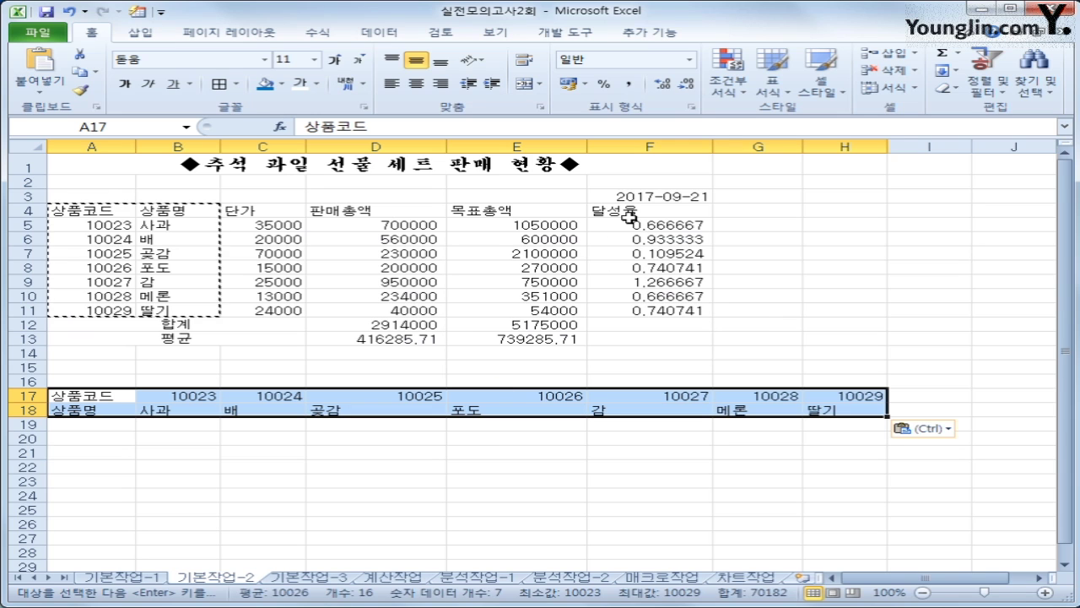
Format the 달성율 values in F5:F11 as percentages (백분율) with 2 decimal places
left_click_drag(628, 222, 629, 305)
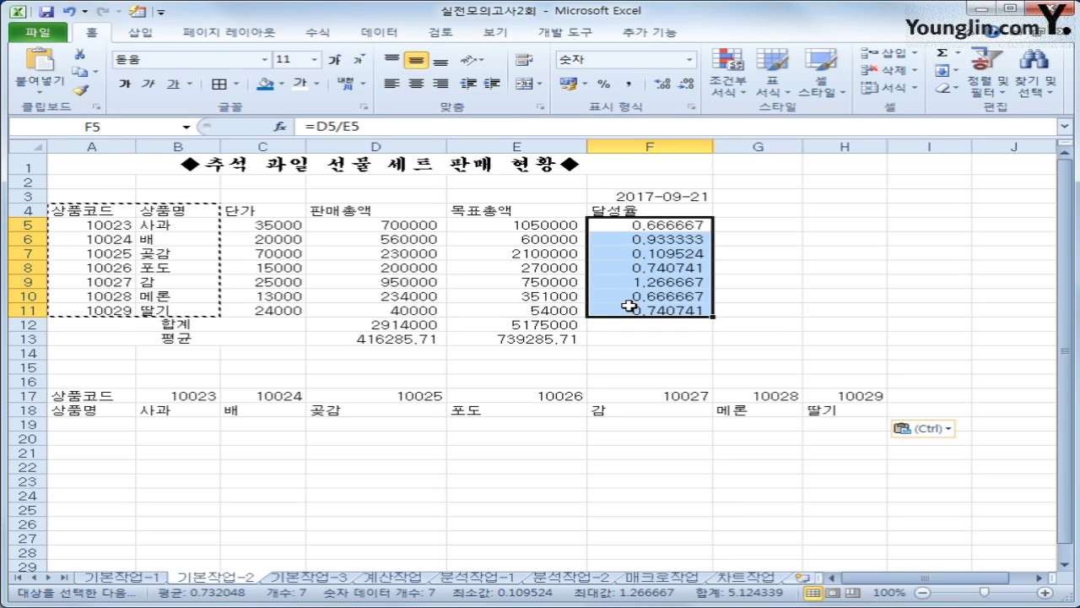
right_click(635, 243)
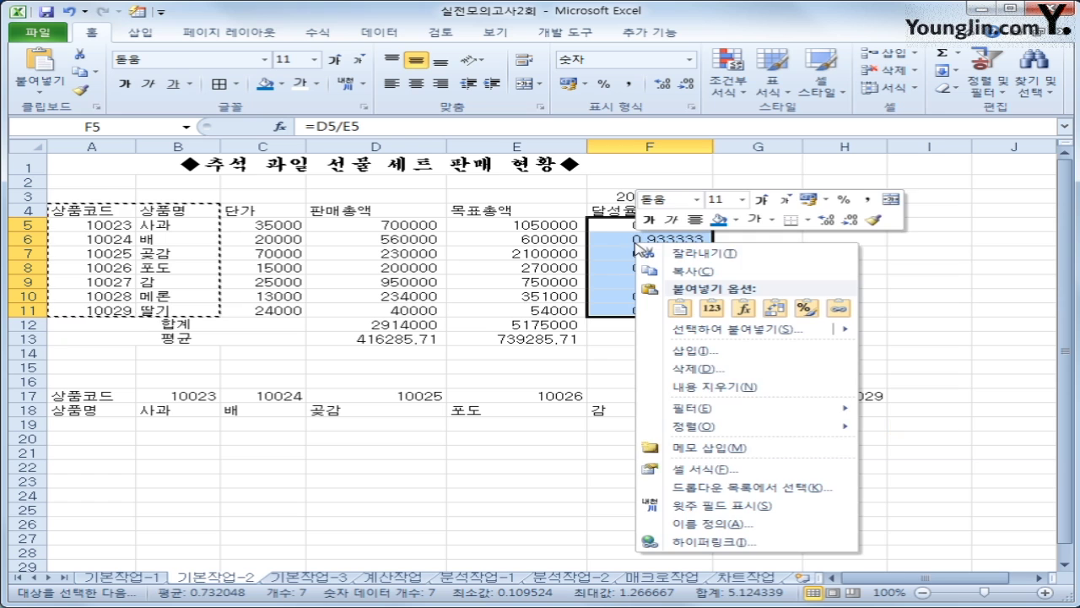
left_click(702, 469)
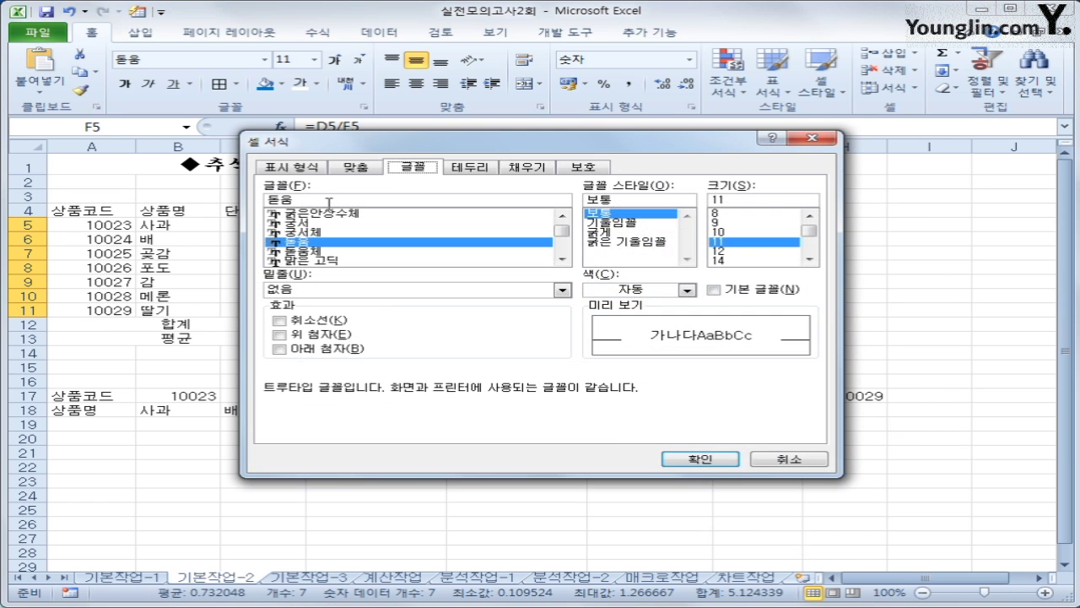
left_click(294, 168)
left_click(297, 255)
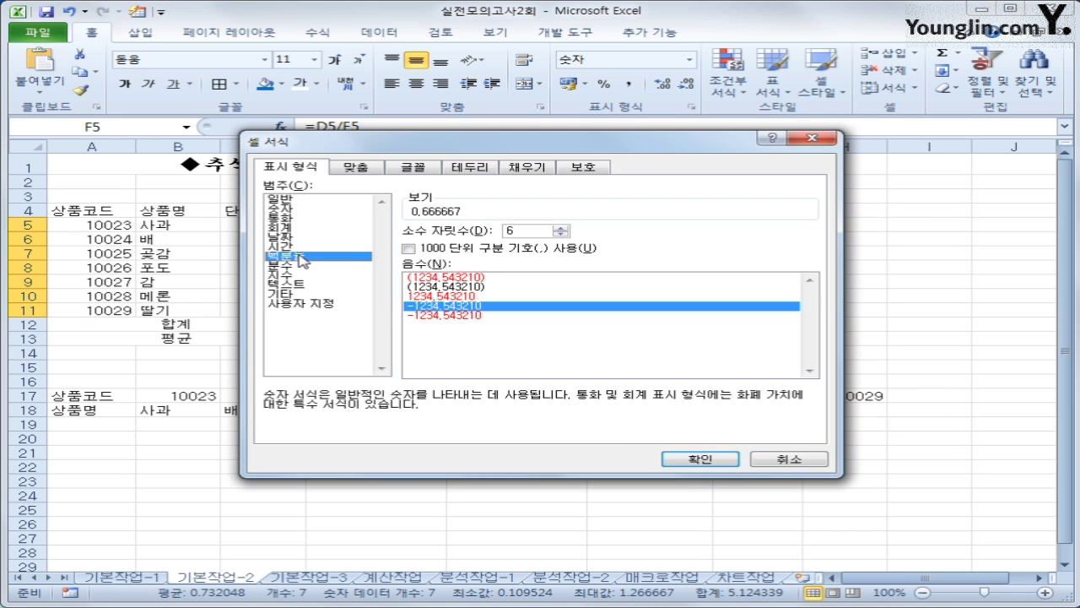
left_click(562, 234)
left_click(561, 233)
left_click(561, 234)
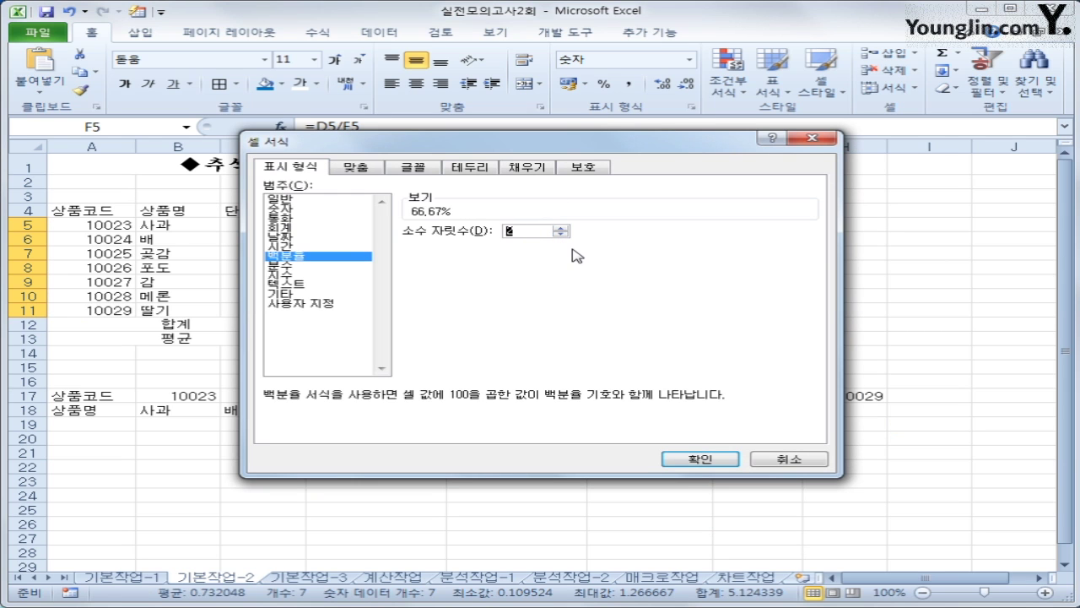
left_click(697, 459)
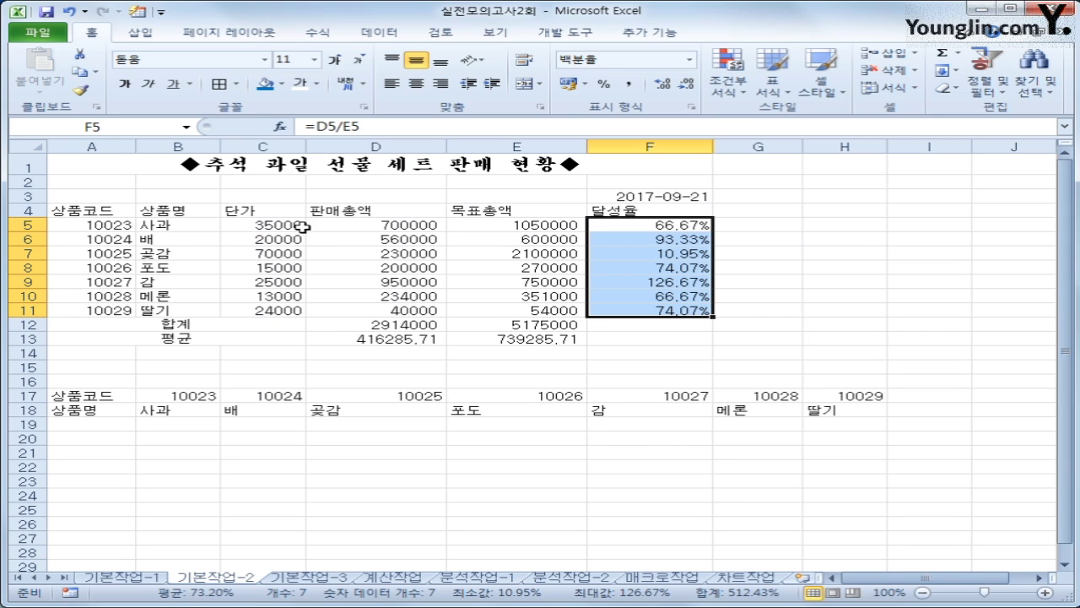
Apply the comma style to the amounts in C5:E11 and to the totals and averages in D12:E13
left_click_drag(302, 226, 484, 311)
left_click_drag(395, 325, 484, 337)
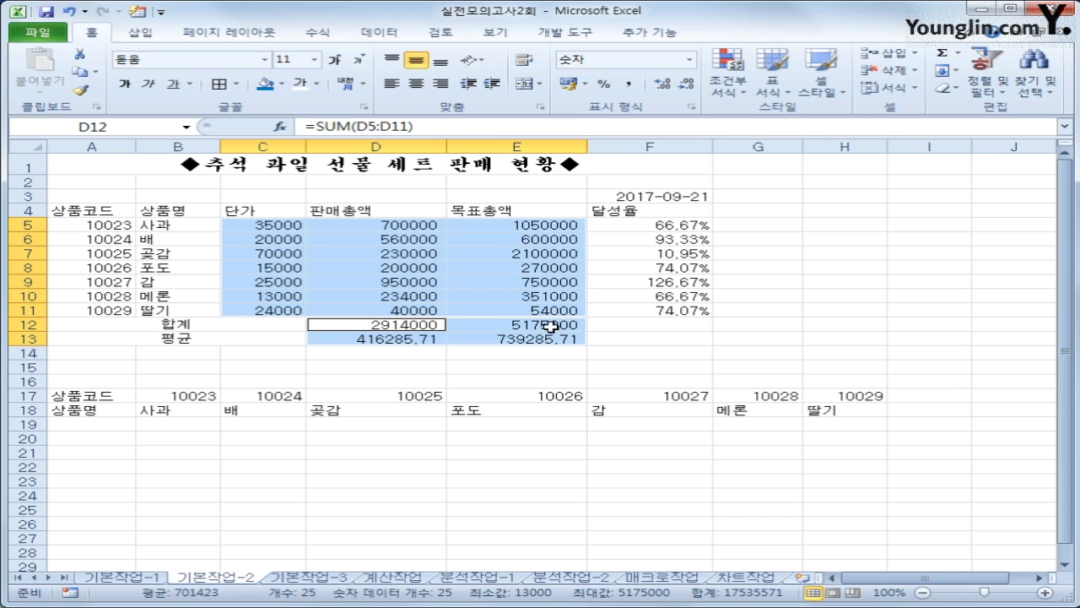
left_click(628, 83)
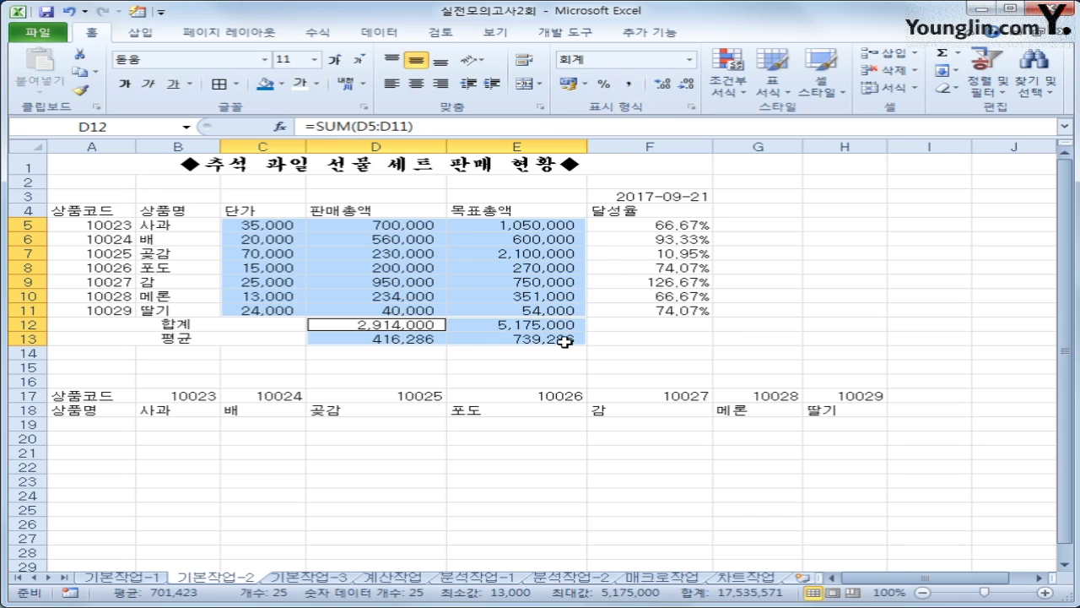
left_click(563, 341)
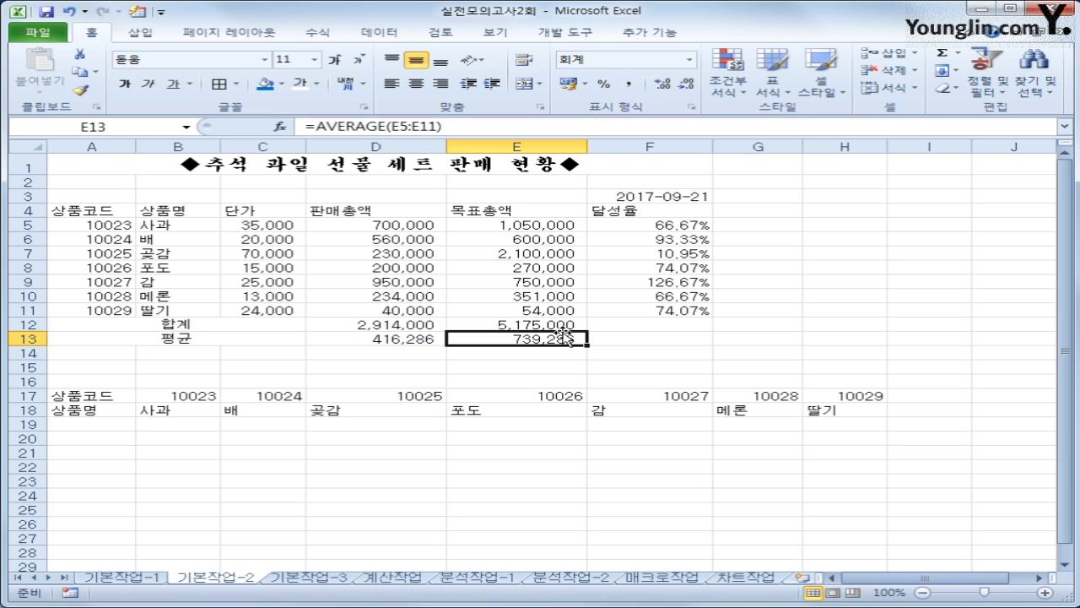
Apply all borders (모든 테두리) to the sales table A4:F13
left_click_drag(106, 209, 631, 340)
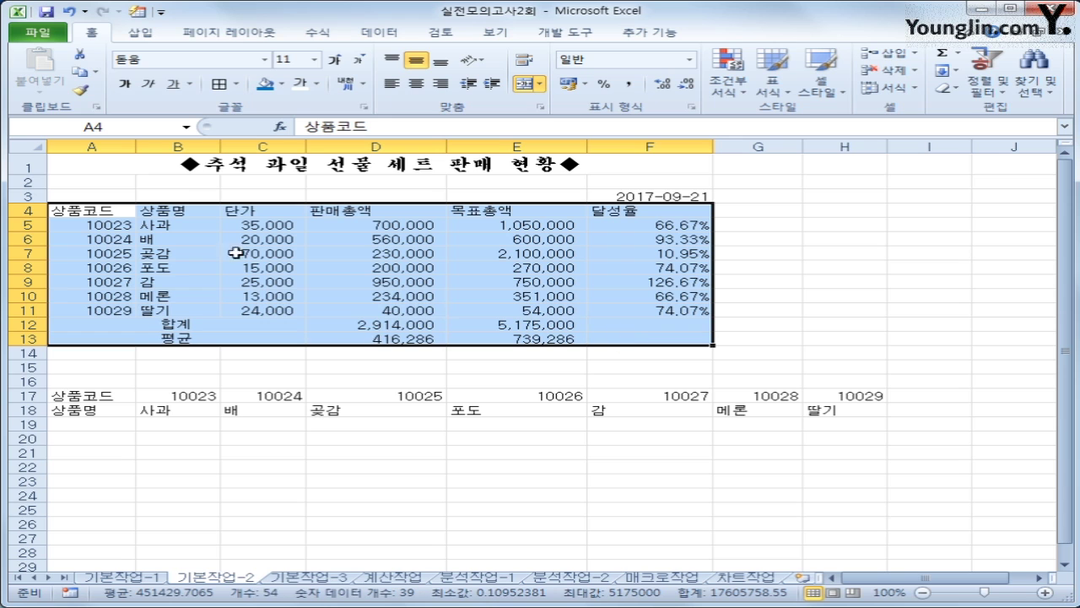
left_click(237, 84)
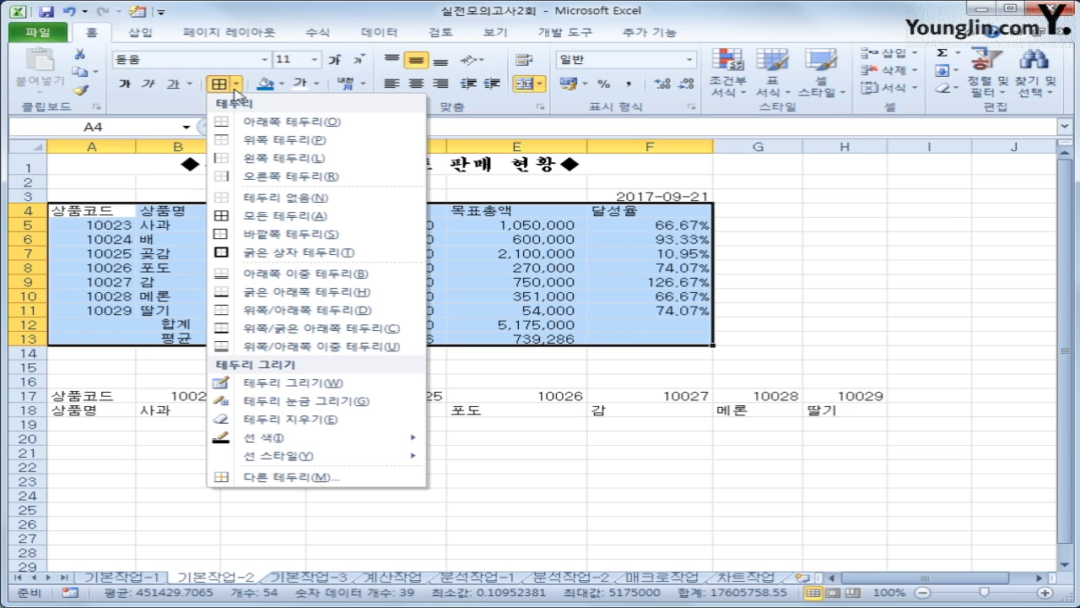
left_click(274, 217)
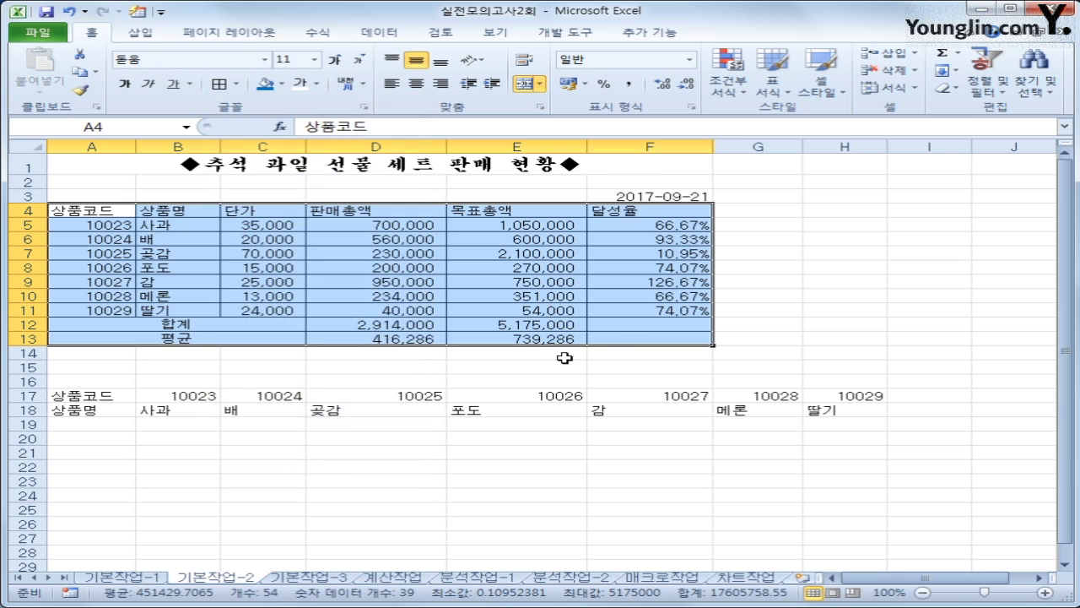
Add a diagonal border rising from lower left to upper right in the empty cells F12:F13
left_click_drag(628, 326, 628, 334)
right_click(628, 338)
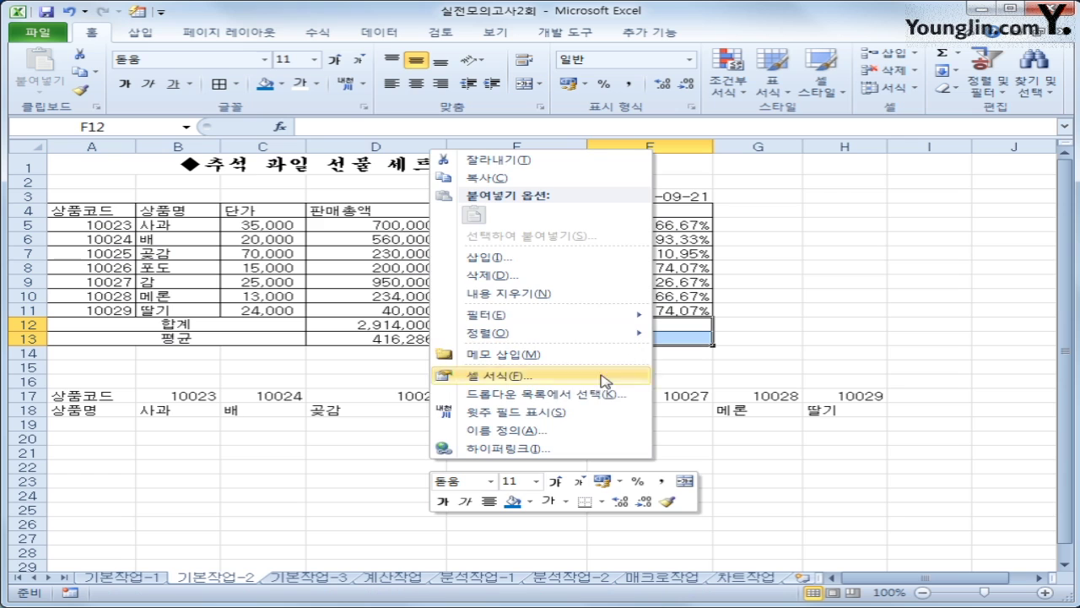
left_click(564, 387)
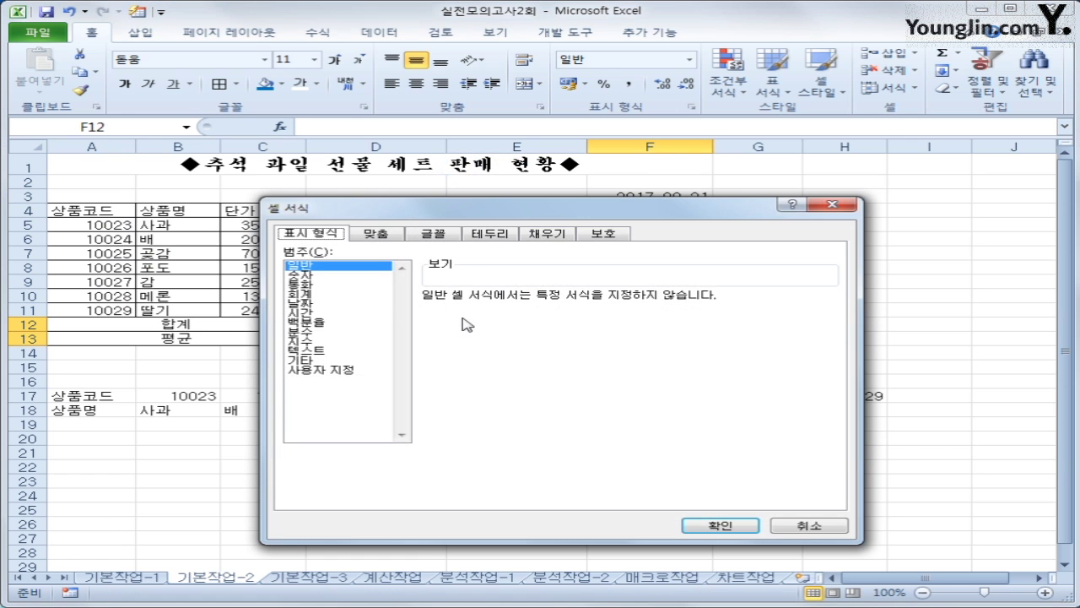
left_click(489, 235)
left_click(450, 405)
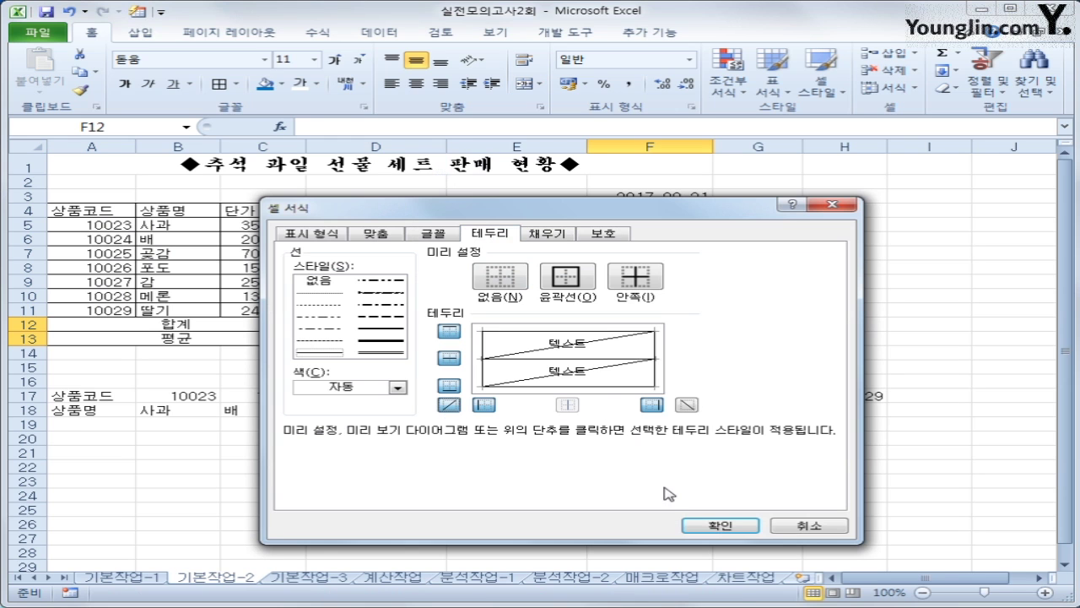
left_click(721, 525)
left_click(895, 521)
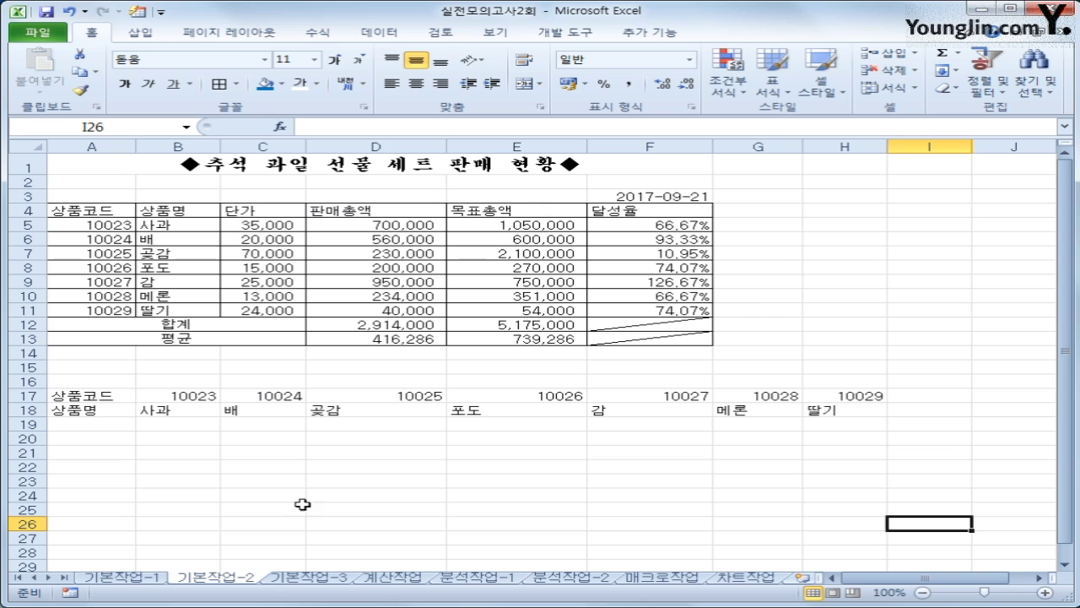
On sheet 기본작업-3, copy the 직위 header and 과장 from D4:D5 to B15 as a filter criterion
left_click(297, 577)
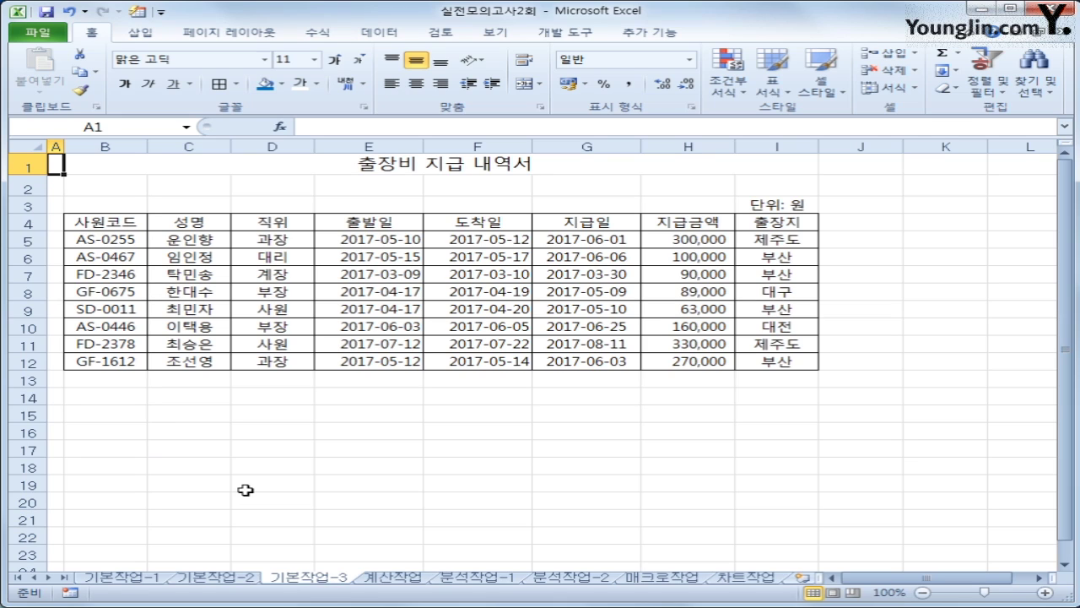
left_click_drag(306, 221, 304, 234)
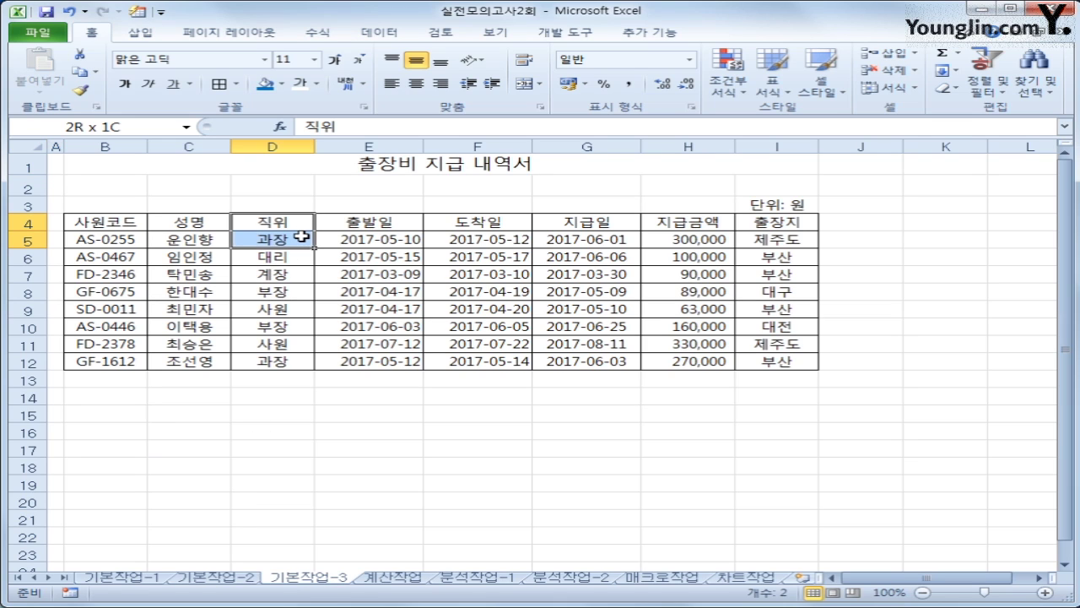
key("ctrl+c")
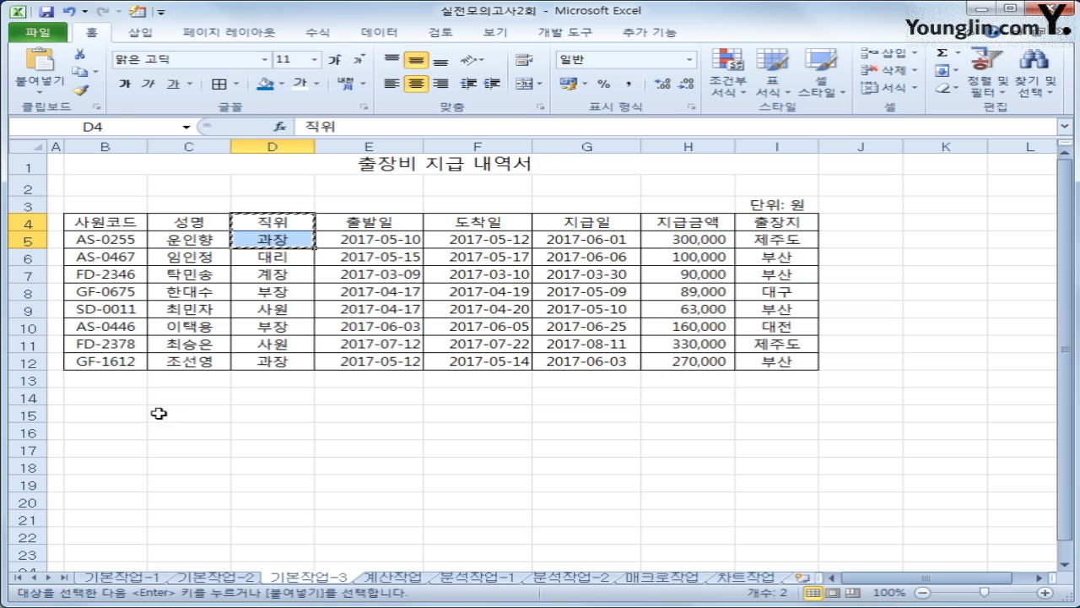
left_click(101, 414)
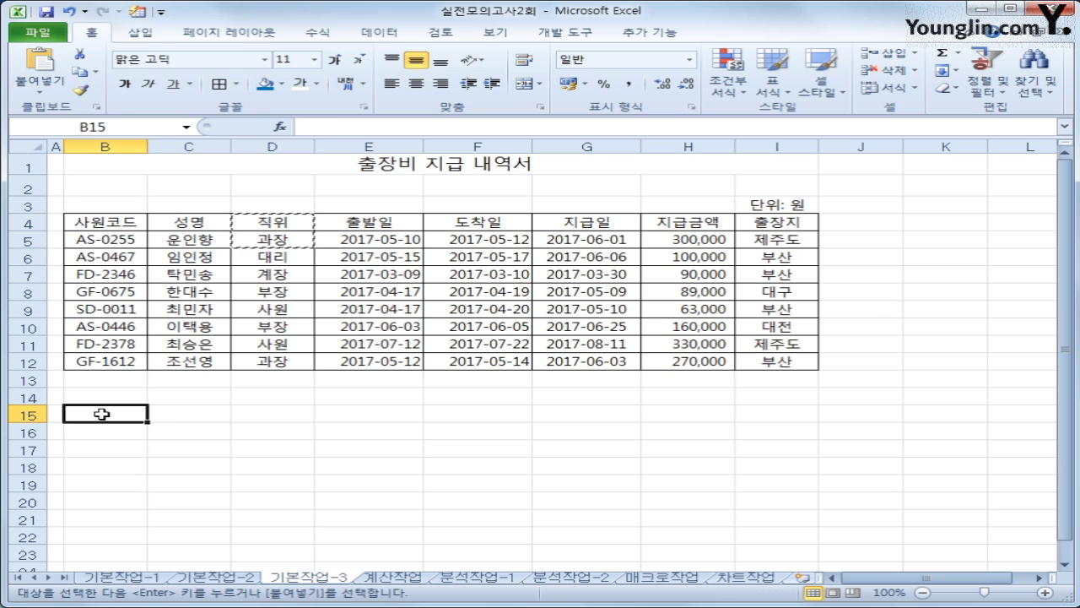
key("ctrl+v")
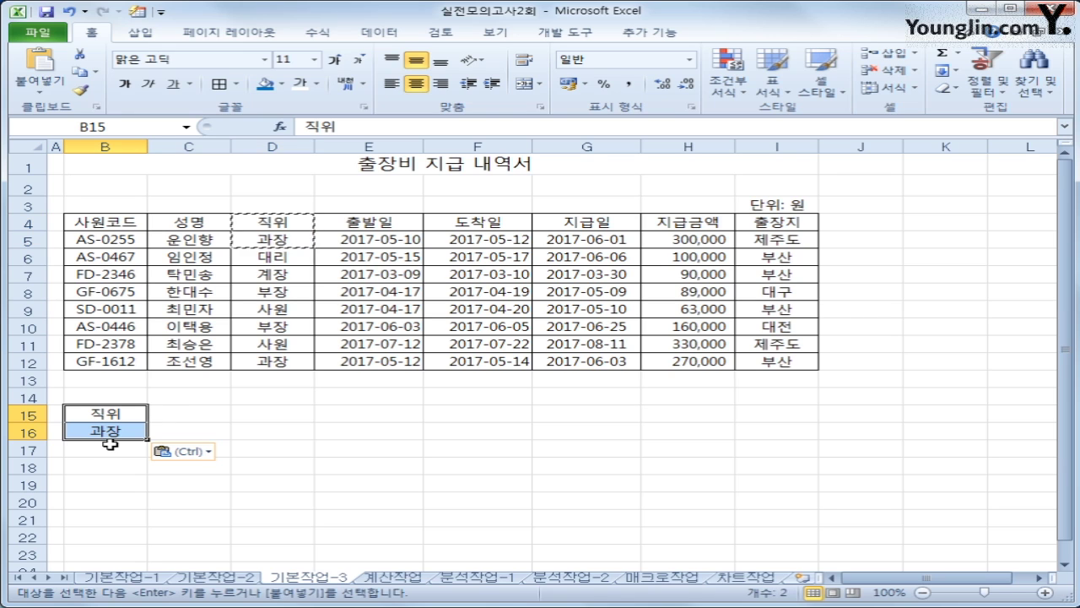
Copy the 지급금액 header and its first amount from H4:H5 to C15, beside the 직위 criterion
left_click(706, 223)
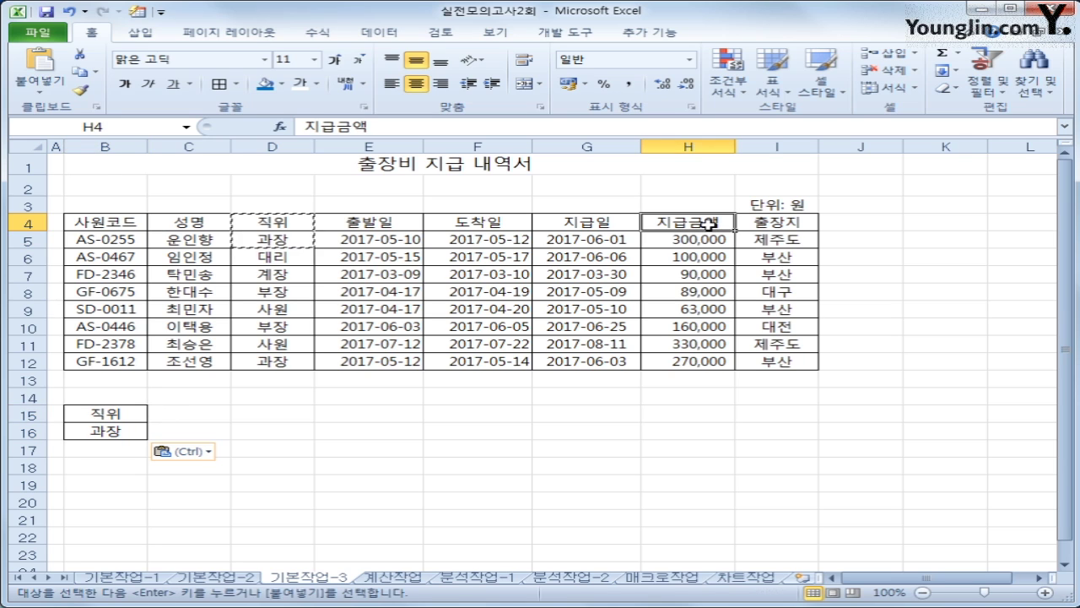
left_click_drag(707, 222, 703, 249)
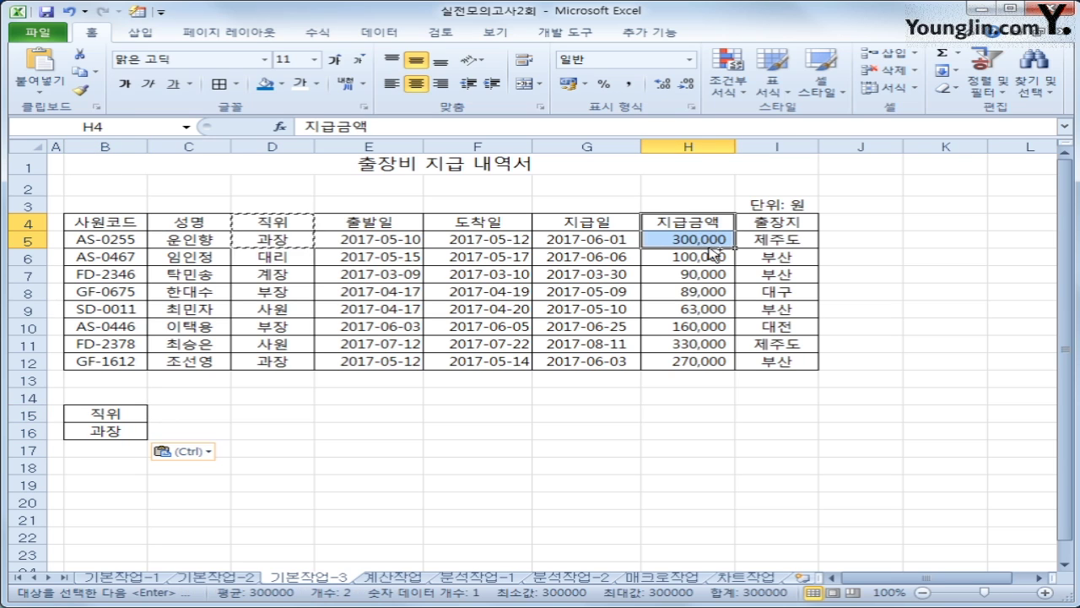
key("ctrl+c")
left_click(201, 415)
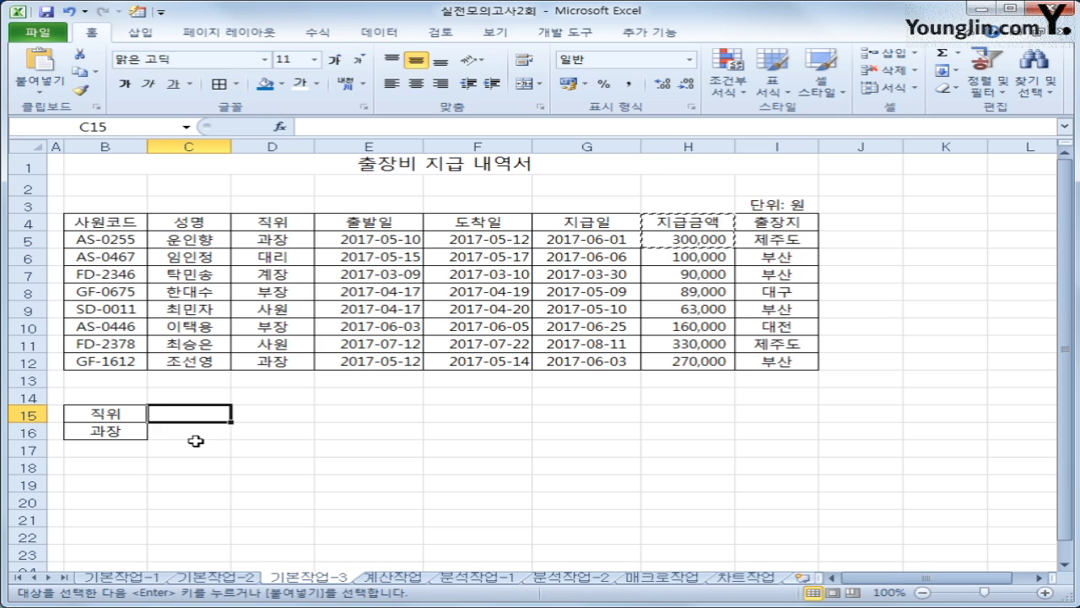
key("ctrl+v")
Move the copied amount from C16 down to C17 and change it to the condition >=300000
left_click(193, 434)
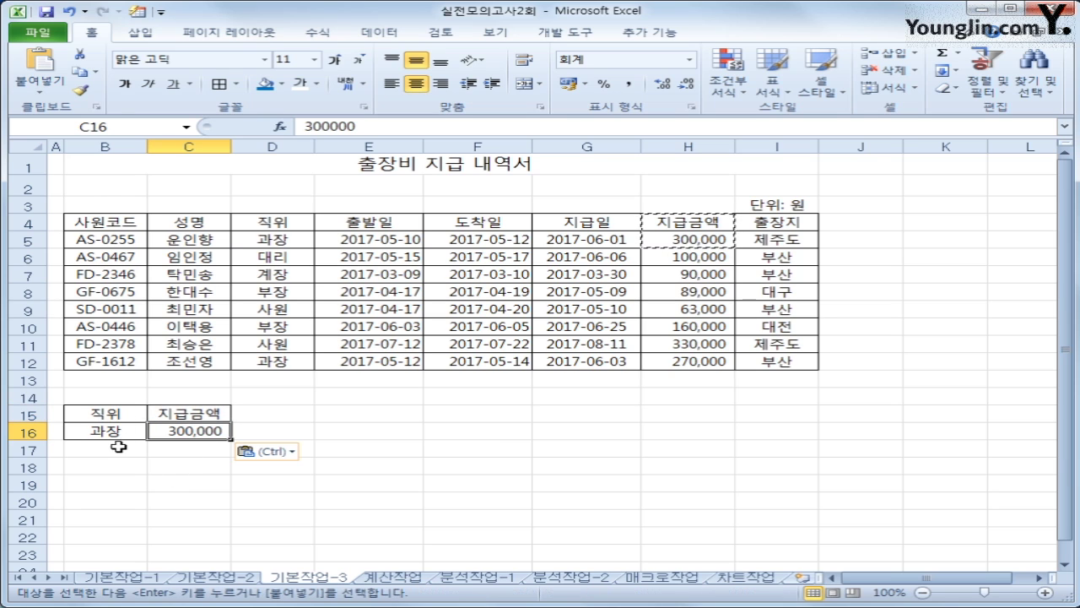
left_click_drag(175, 439, 173, 453)
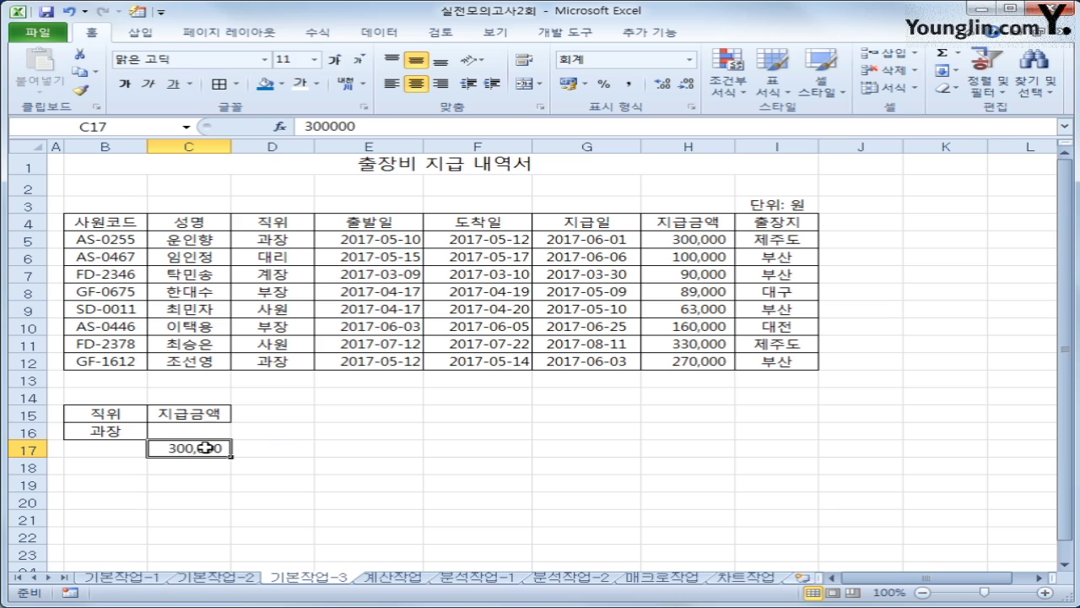
double_click(162, 448)
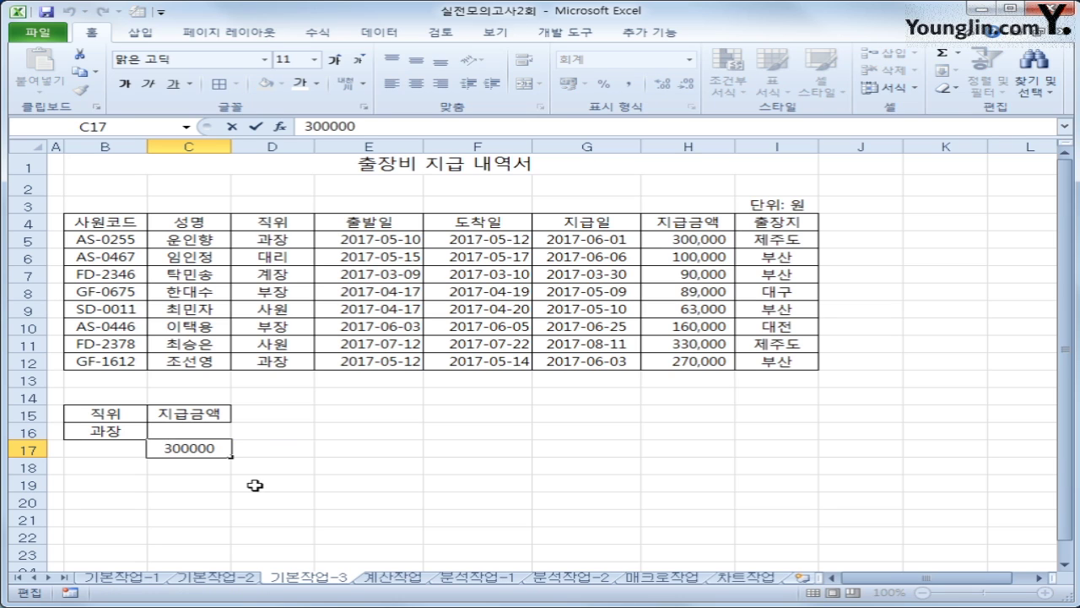
type(">=")
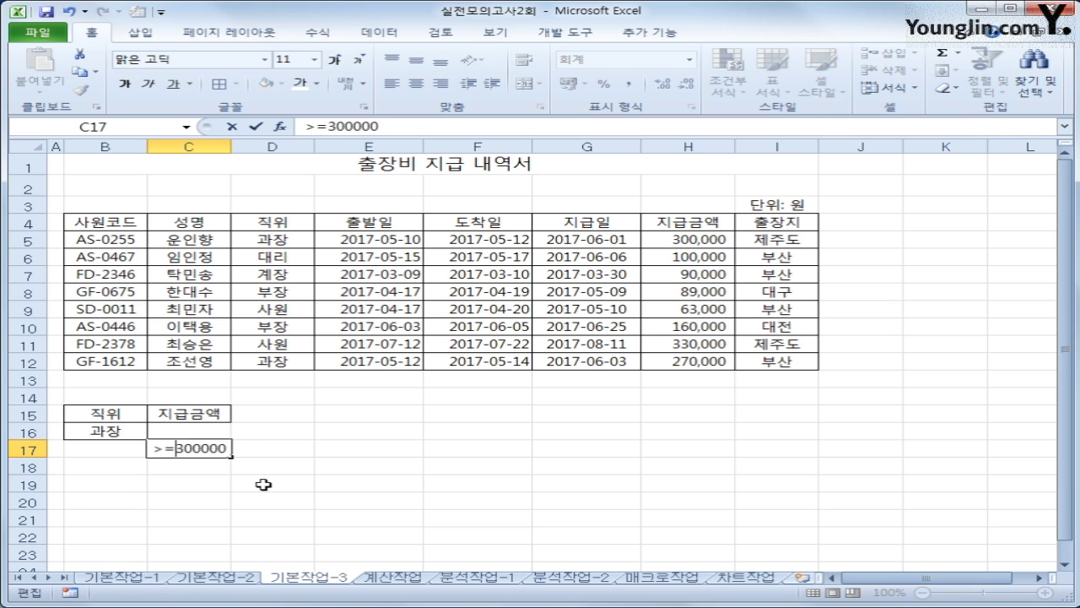
key("Return")
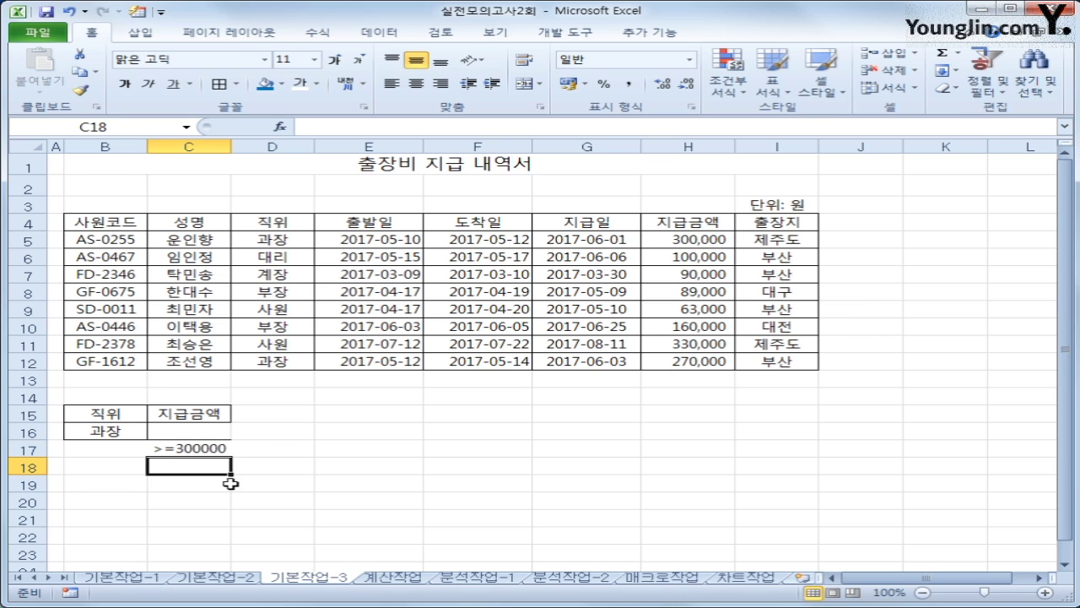
left_click(210, 451)
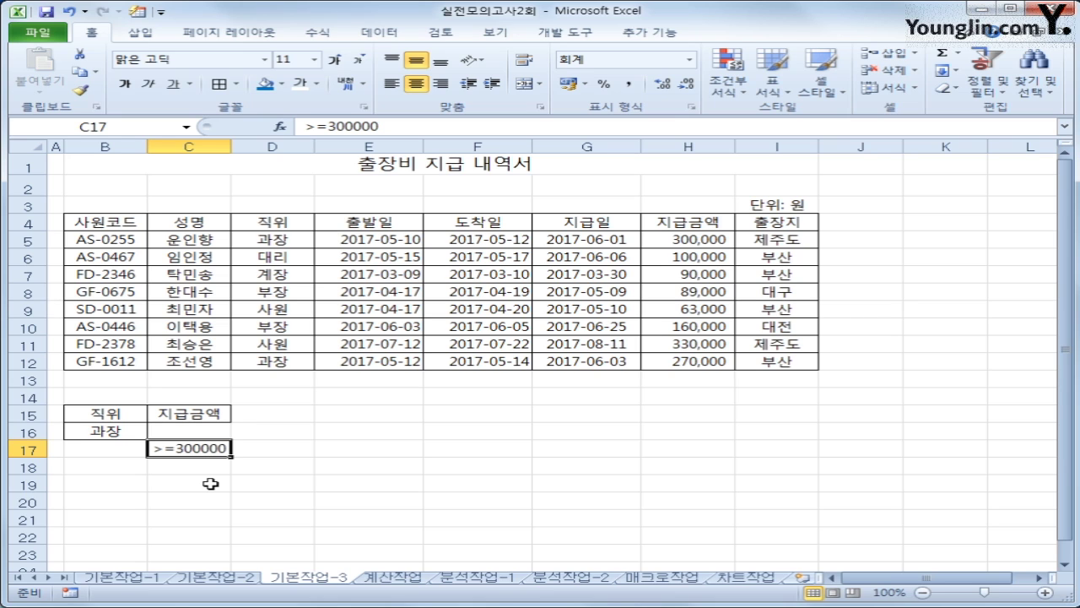
Start an advanced filter on the table B4:I12 and set B15:C17 as its criteria range
left_click(215, 244)
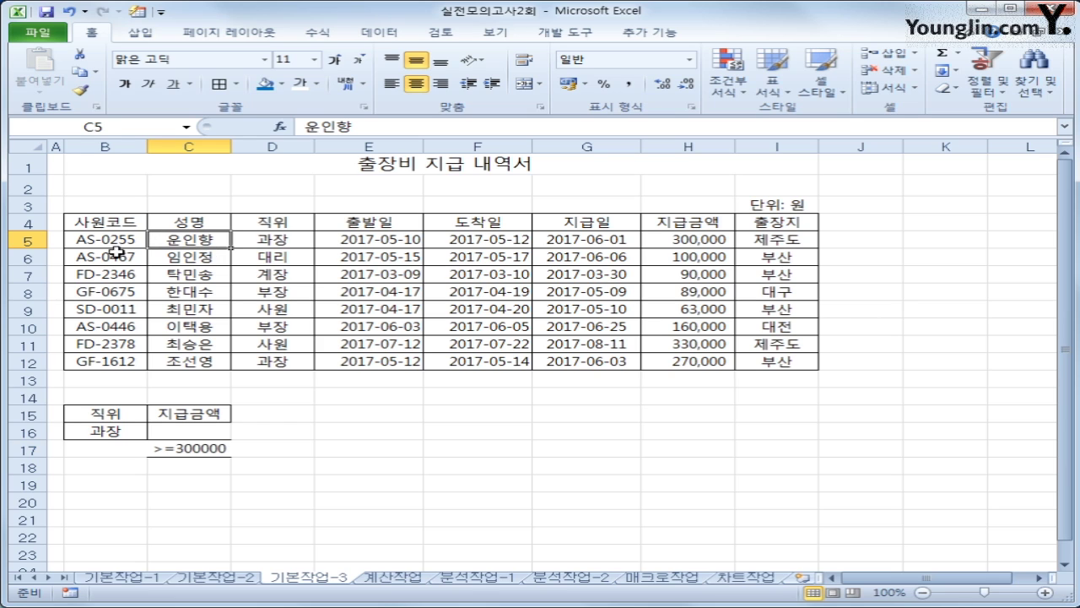
left_click(776, 205)
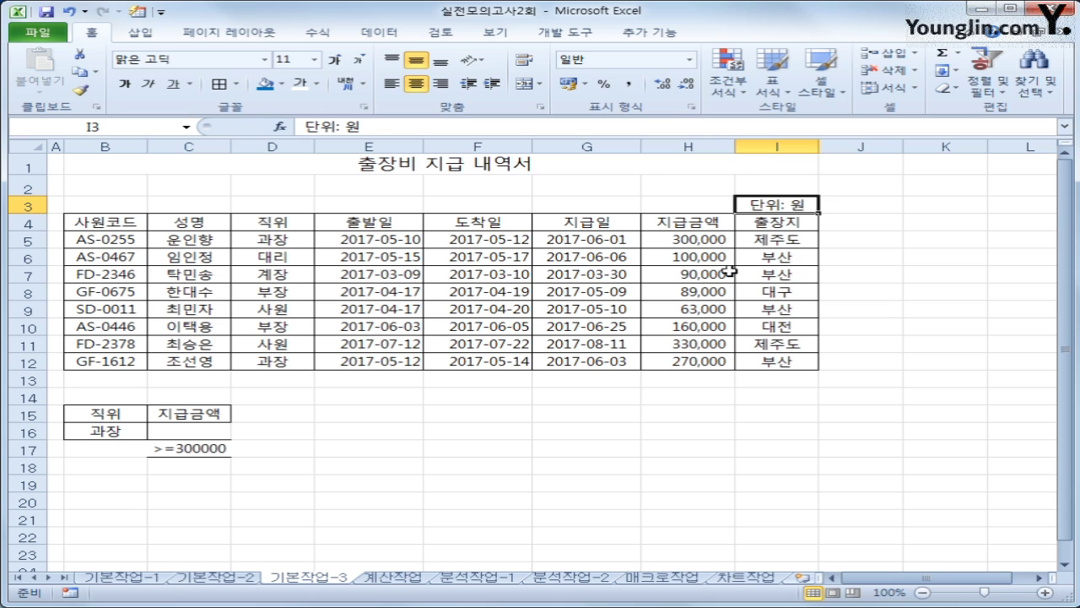
left_click(390, 245)
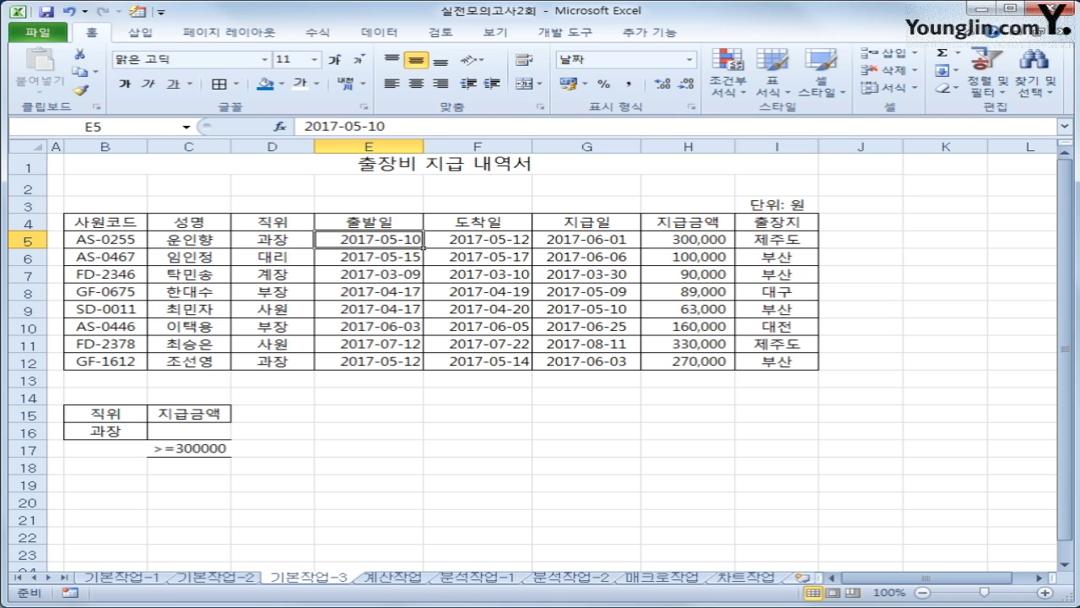
left_click(379, 32)
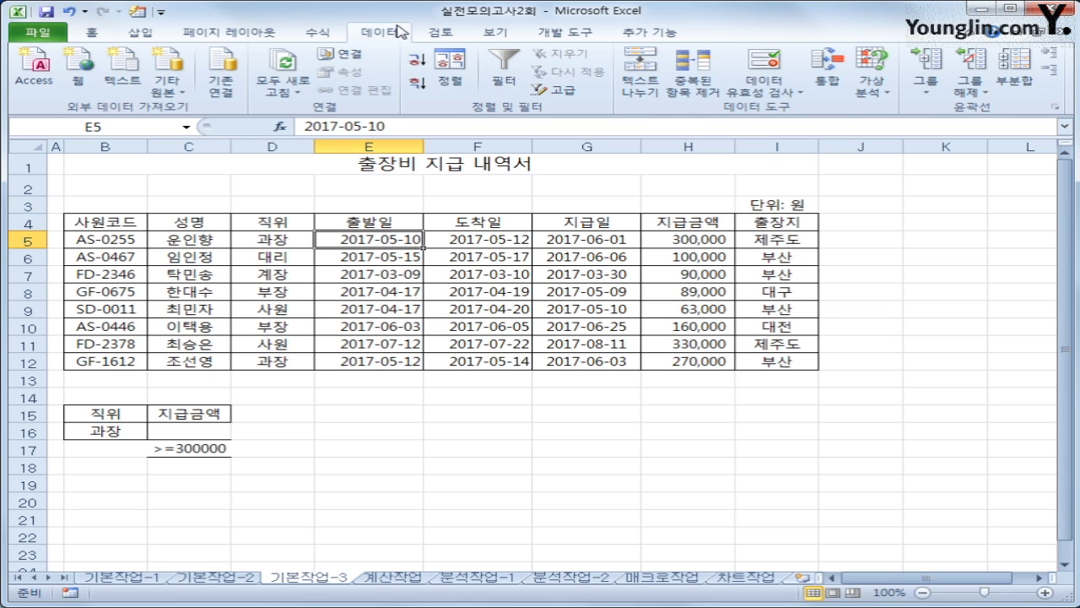
left_click(558, 89)
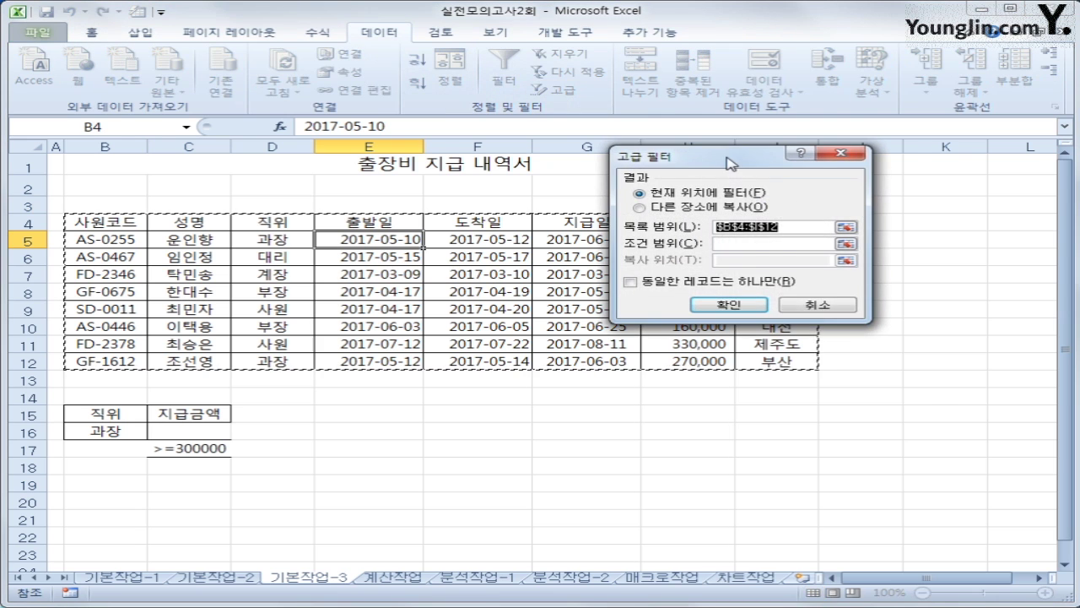
left_click_drag(730, 162, 790, 357)
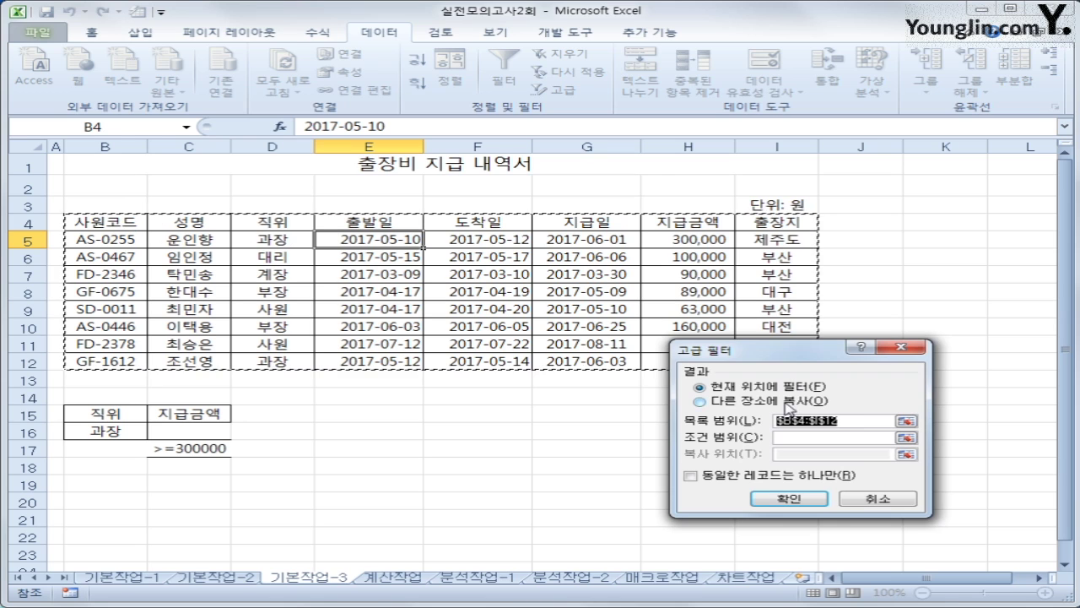
left_click(792, 438)
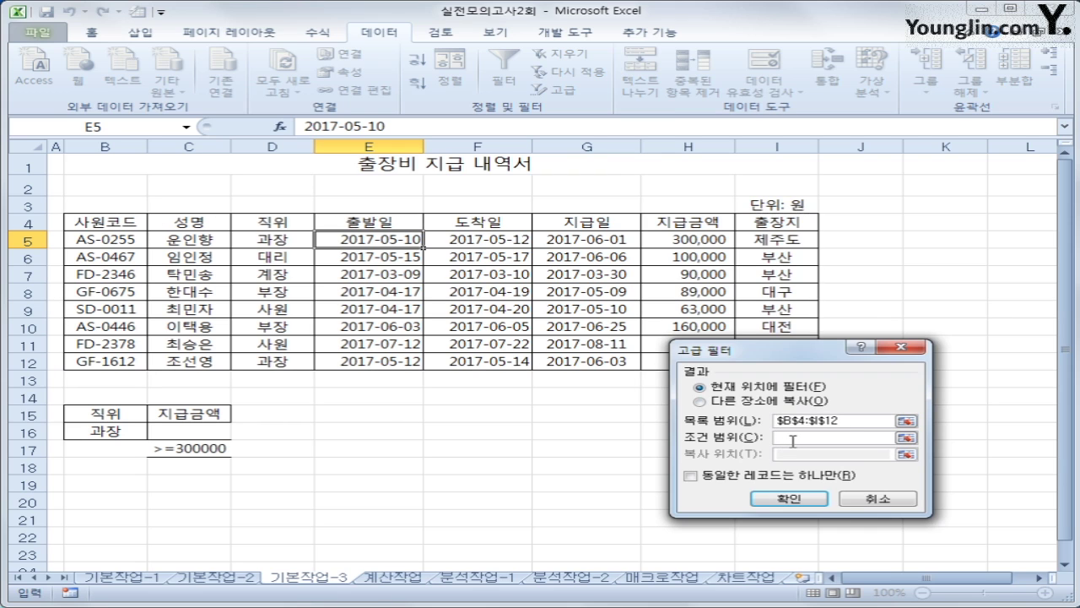
left_click_drag(102, 415, 181, 453)
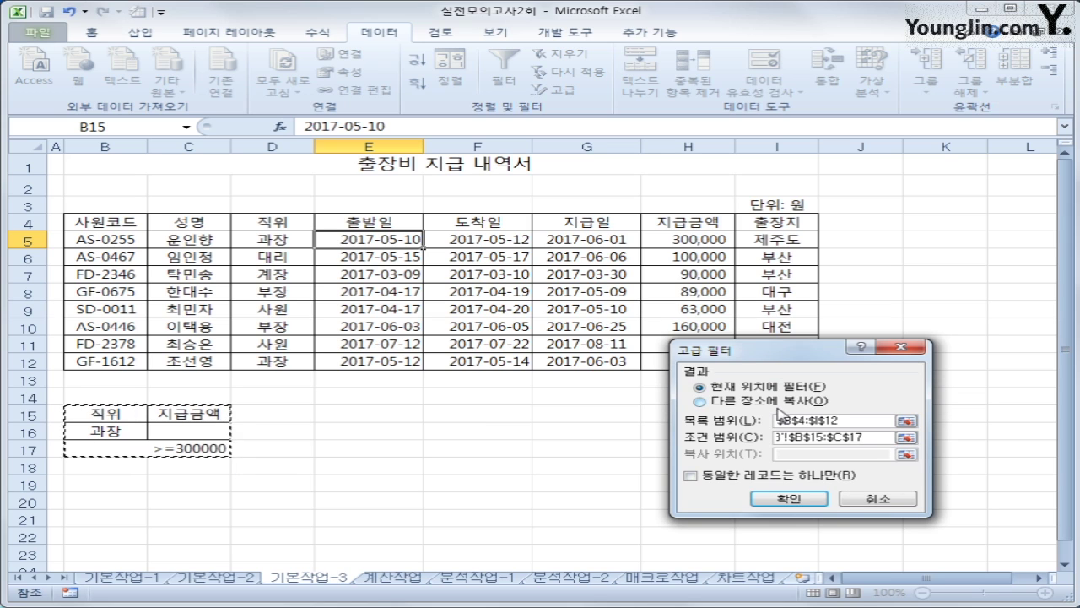
Apply the advanced filter with its results copied to another location at B20, and check the 직위 and 지급금액 of the extracted rows
left_click(784, 402)
left_click(797, 455)
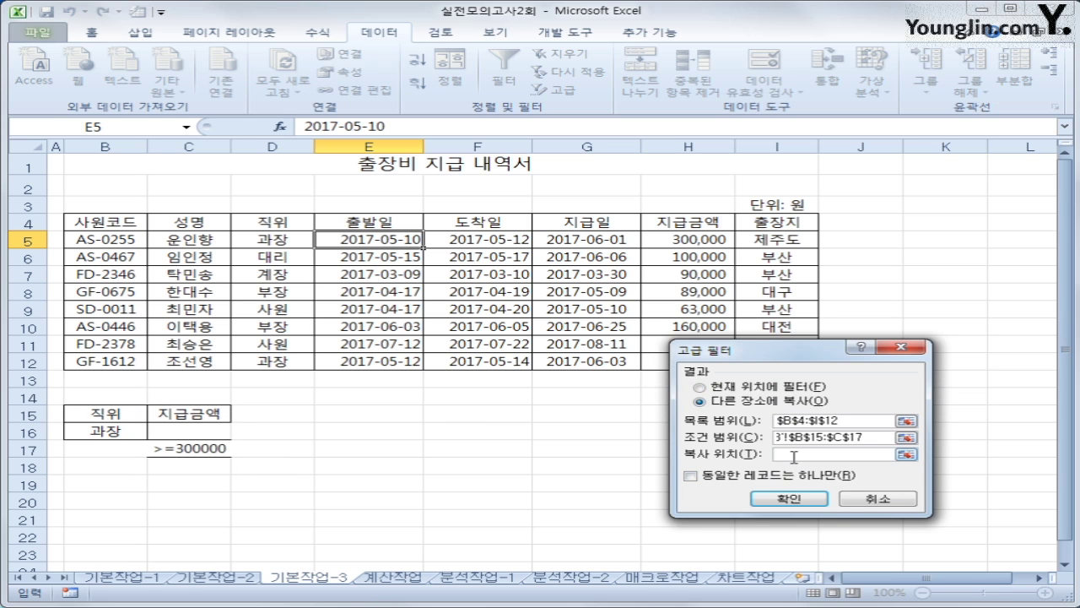
left_click(132, 505)
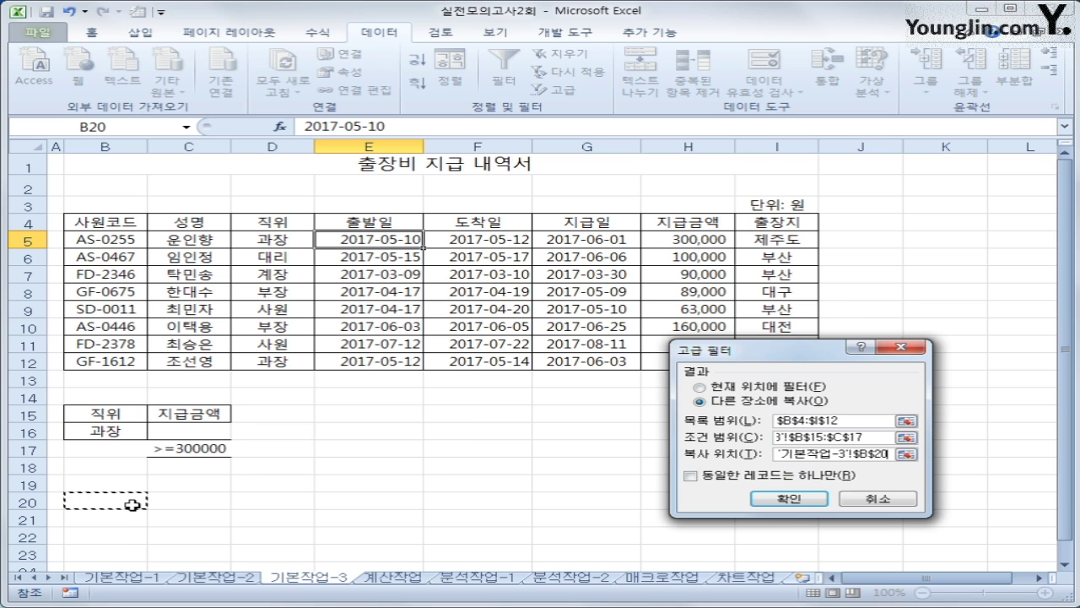
left_click(808, 502)
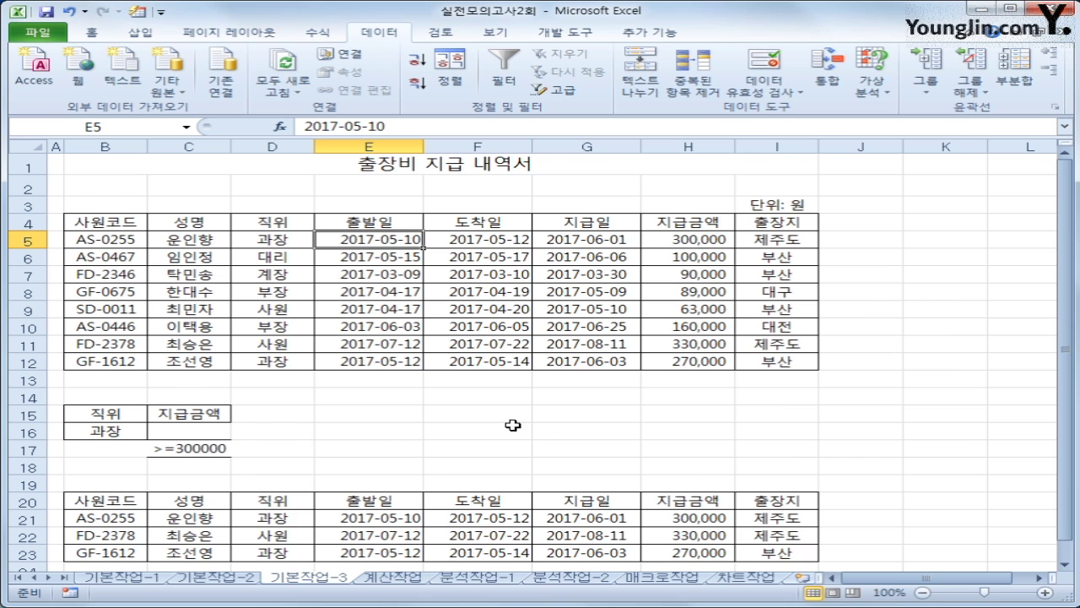
scroll(512, 424, "down", 2)
left_click(277, 415)
left_click(264, 440)
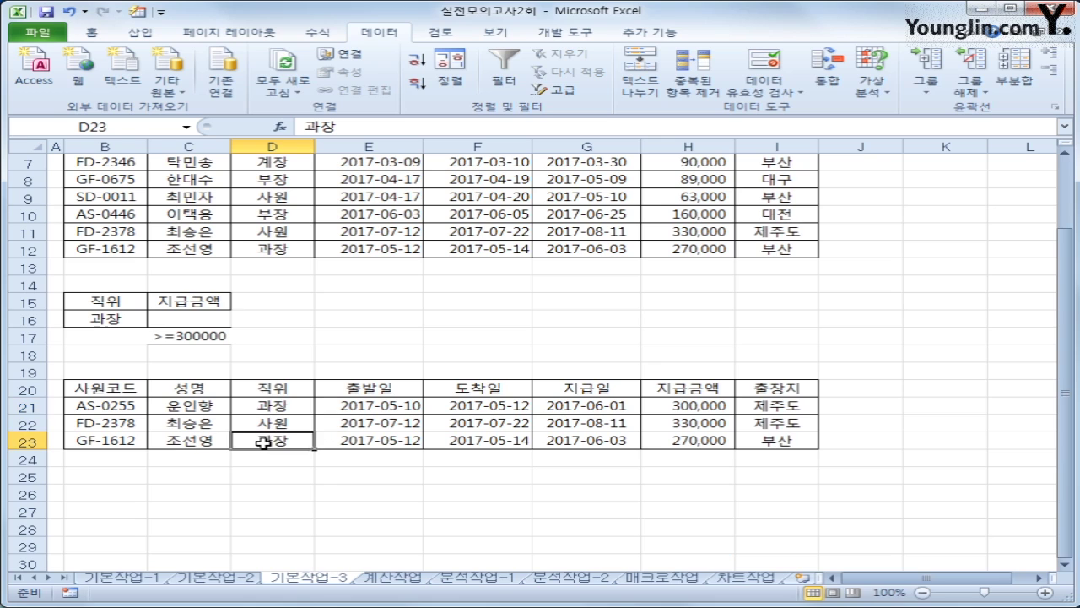
left_click(668, 426)
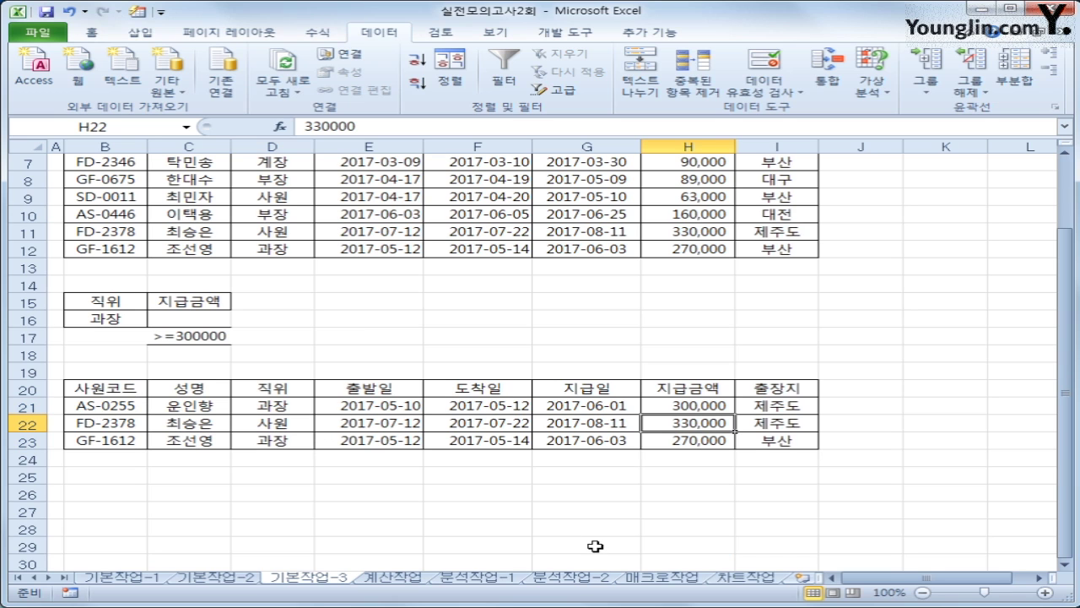
On sheet 계산작업, enter =RANK(B3,$B$3:$B$7) in C3 and fill it down to C7
left_click(391, 577)
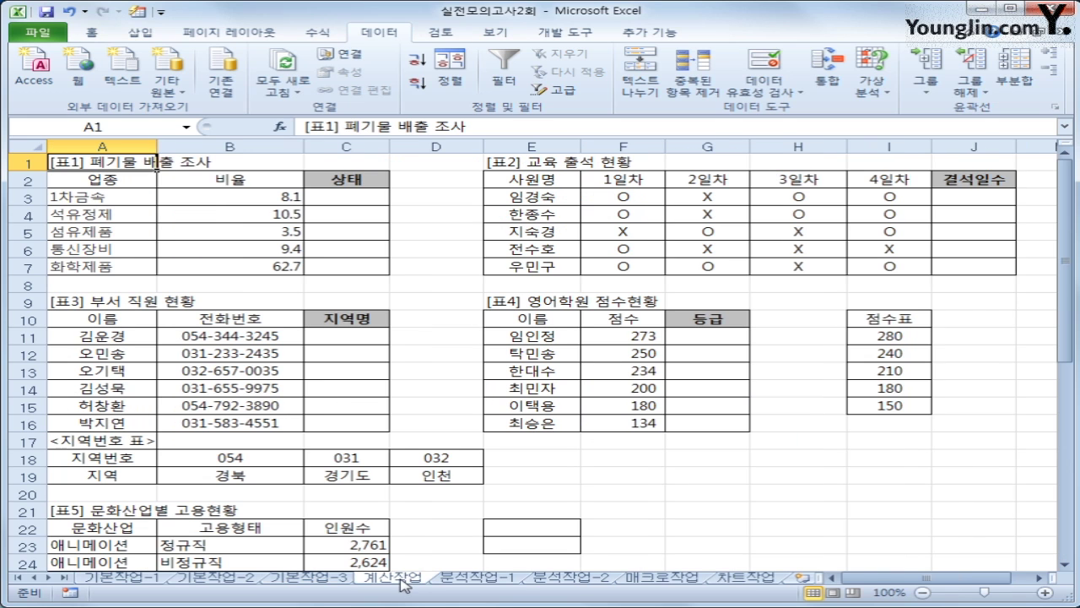
left_click(358, 198)
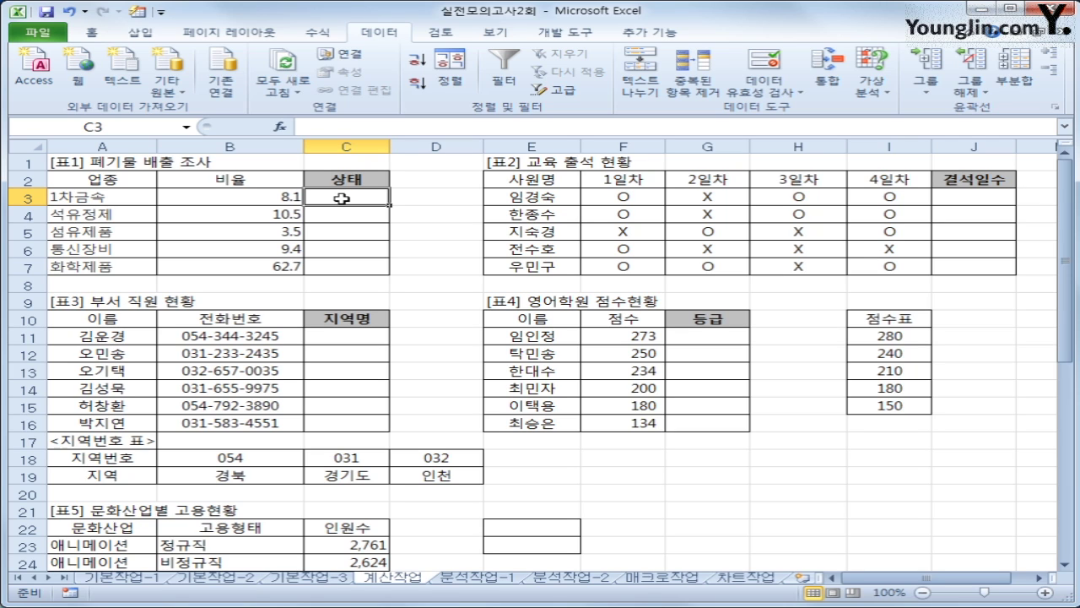
type("=rank(")
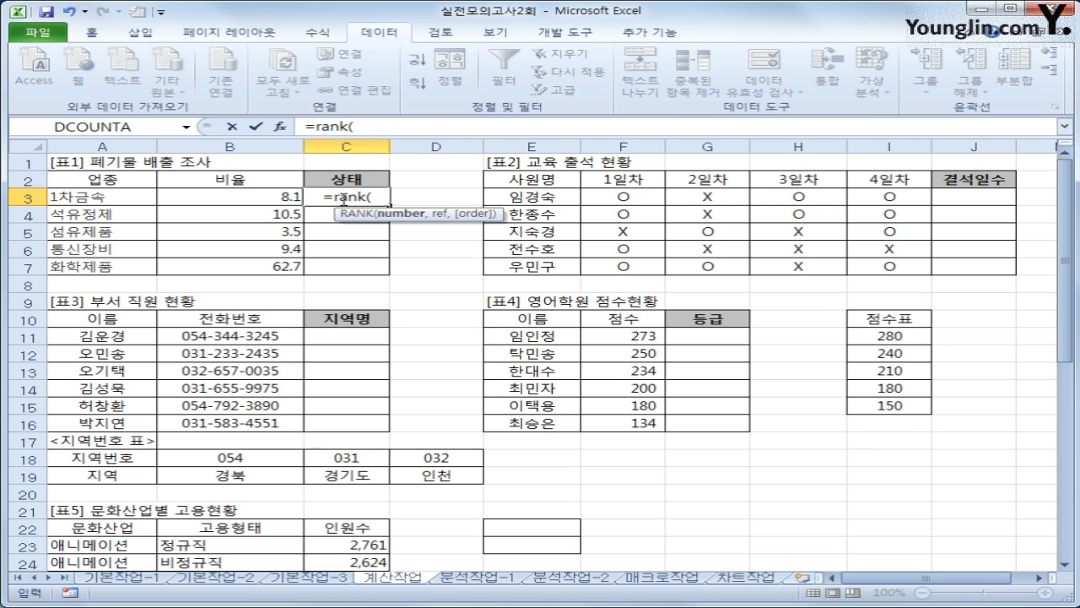
left_click(270, 197)
type(",")
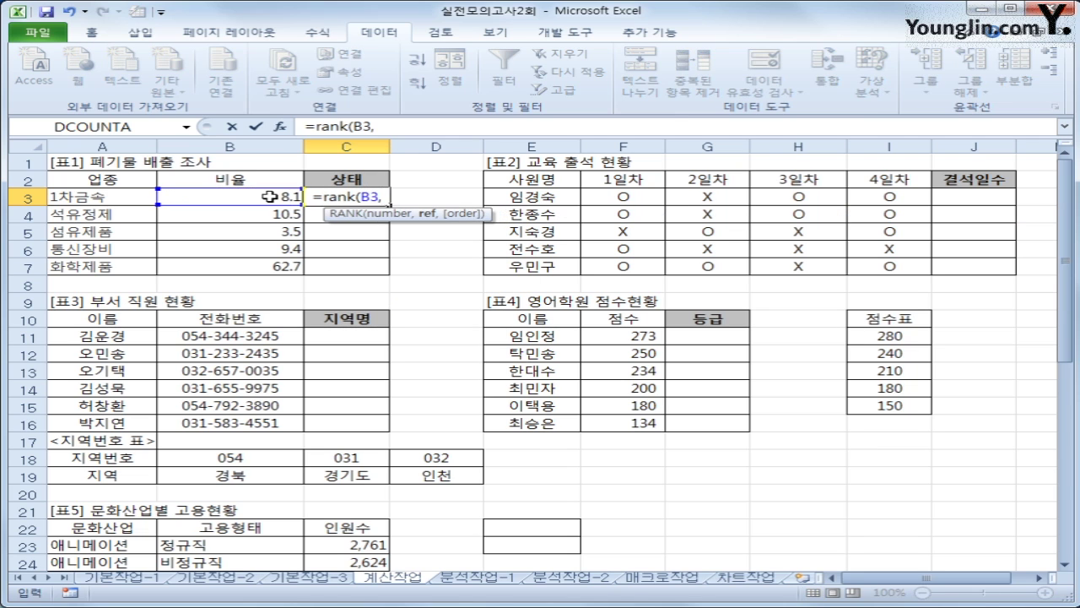
left_click_drag(270, 197, 263, 267)
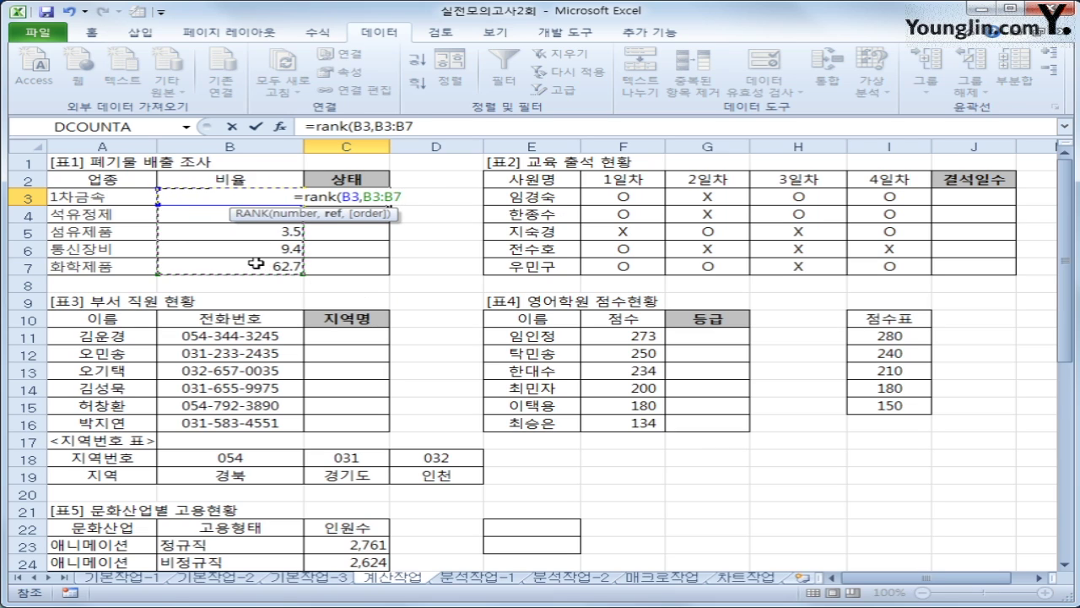
key("F4")
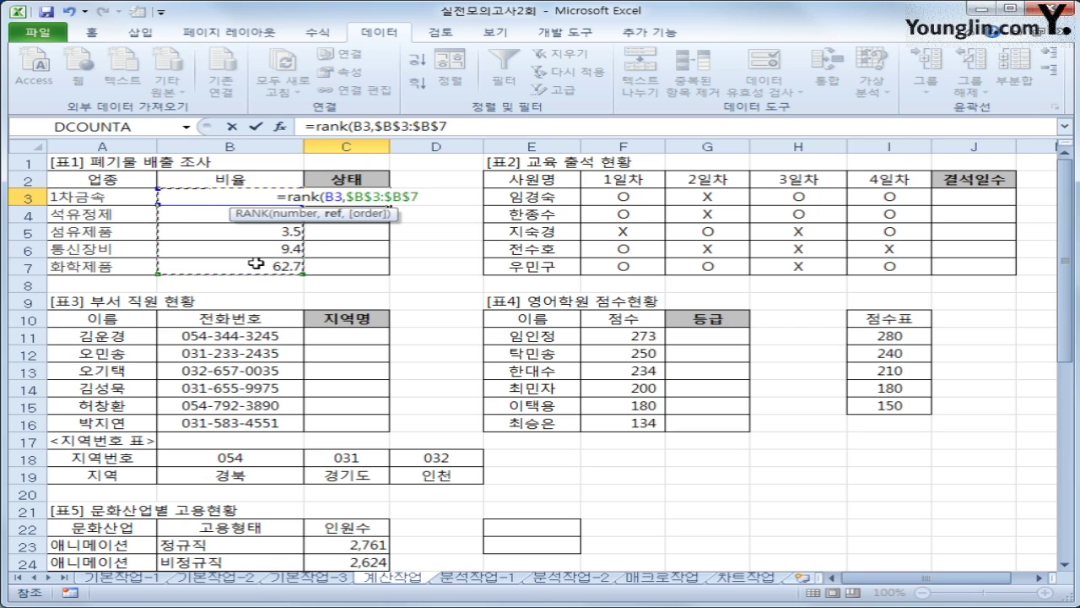
type(")")
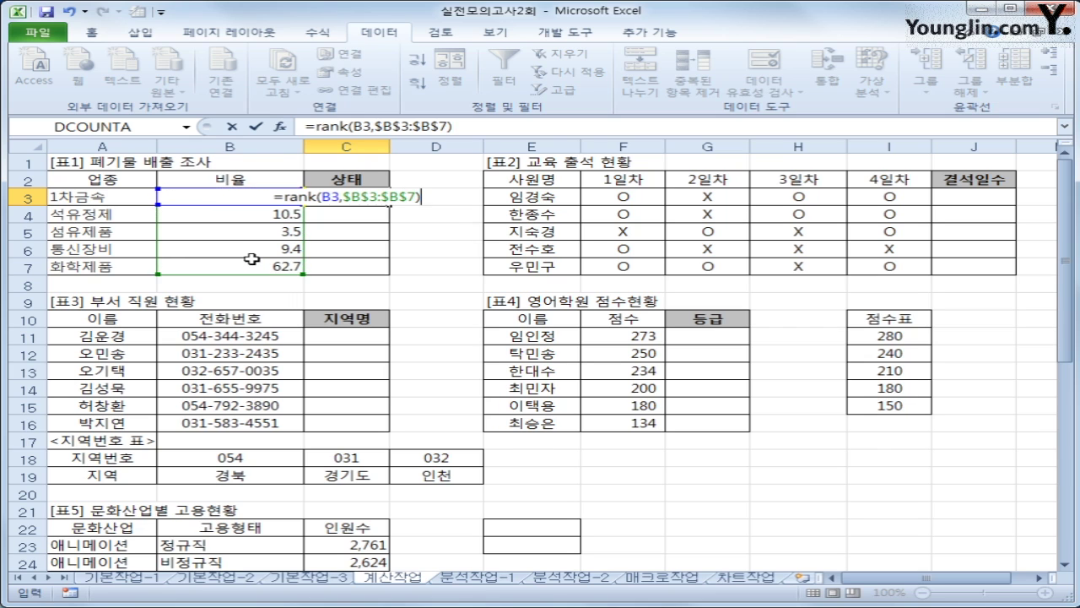
key("Return")
key("Up")
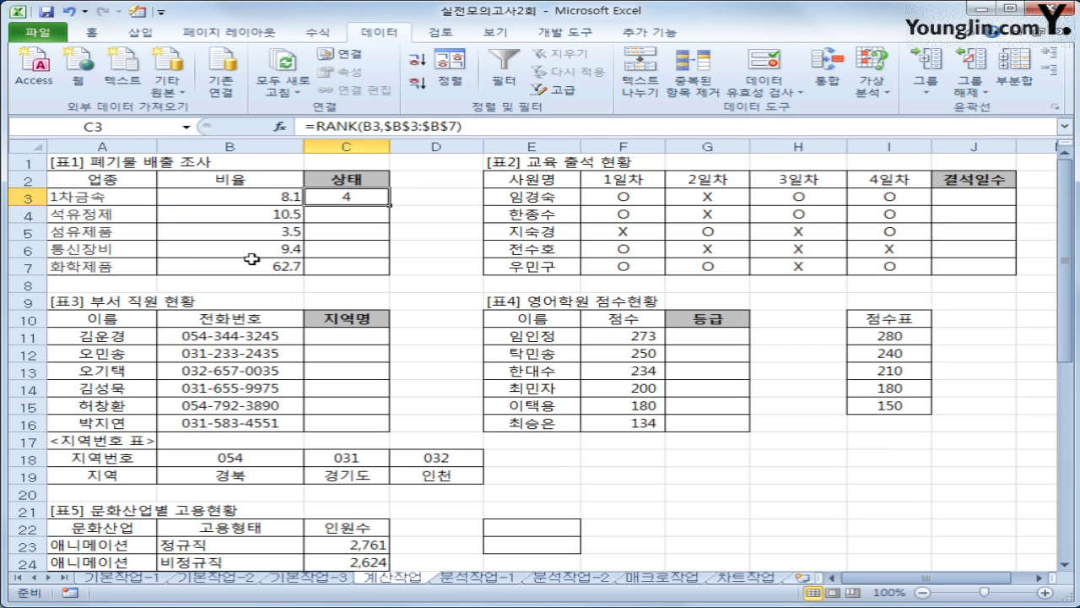
left_click_drag(390, 204, 376, 268)
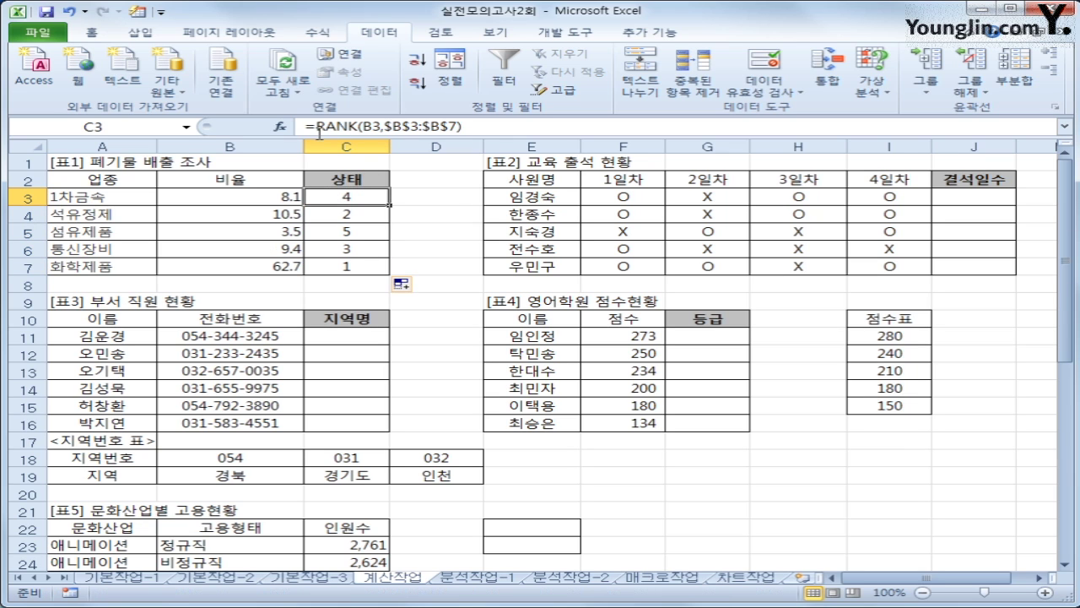
Replace the formula in C3 with a CHOOSE function that uses RANK(B3,$B$3:$B$7) as its Index_num argument
left_click_drag(316, 126, 521, 142)
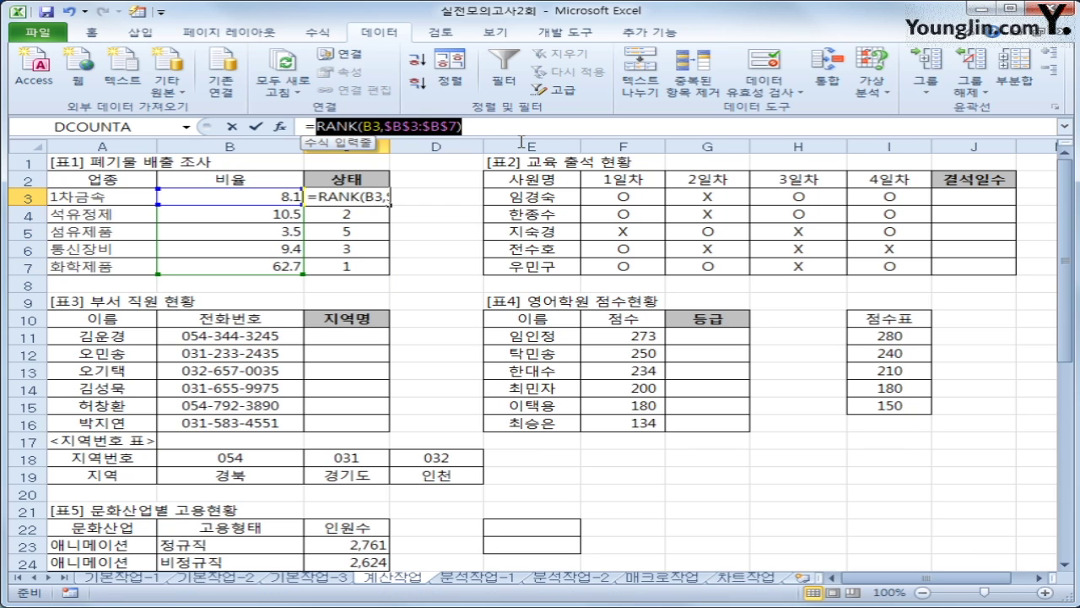
left_click_drag(522, 142, 521, 142)
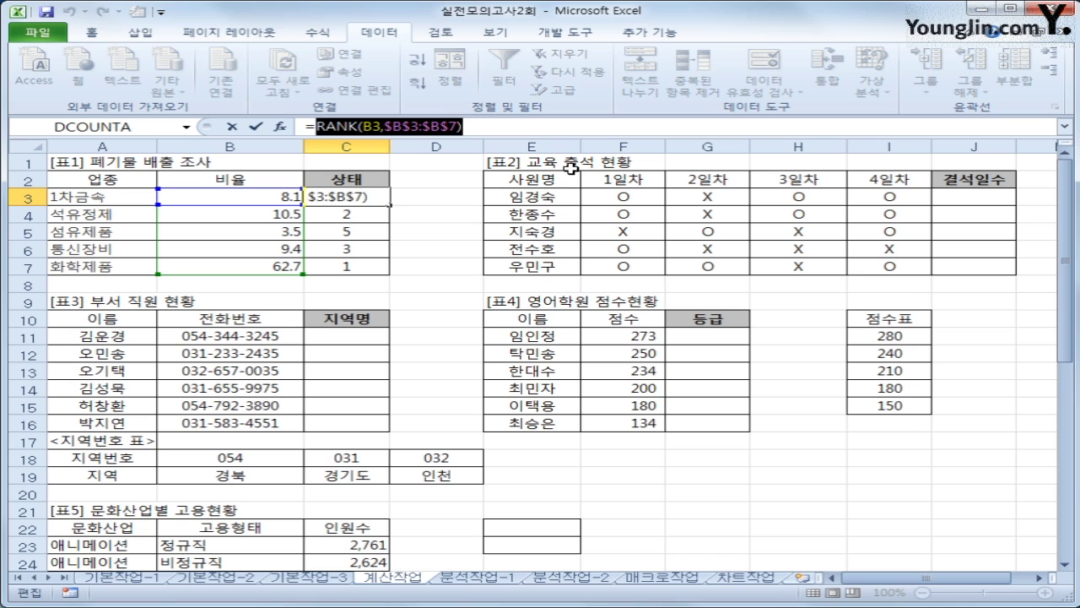
key("BackSpace")
left_click(318, 32)
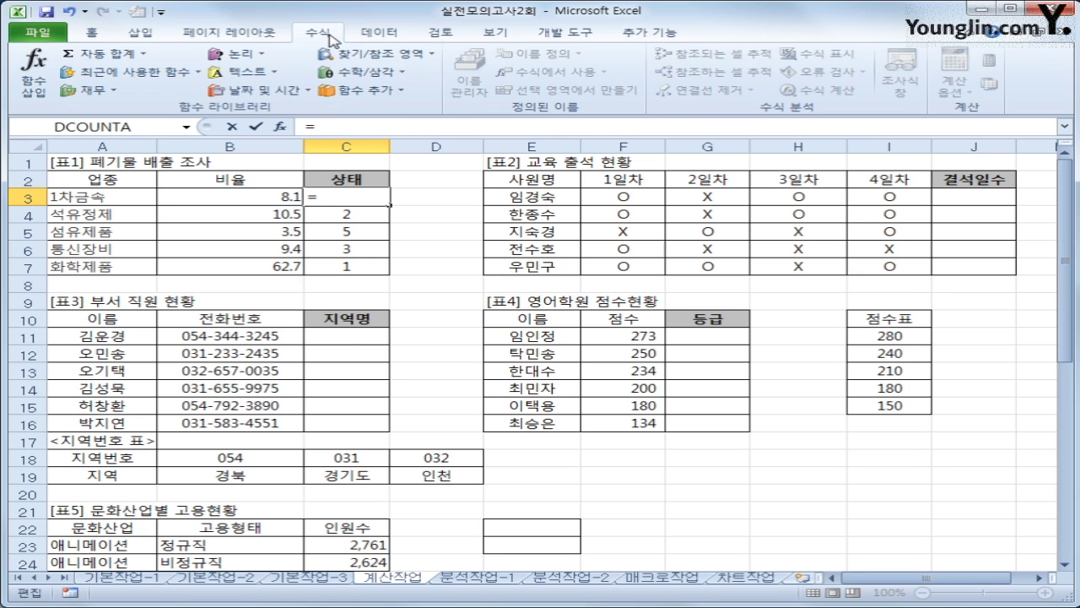
left_click(348, 54)
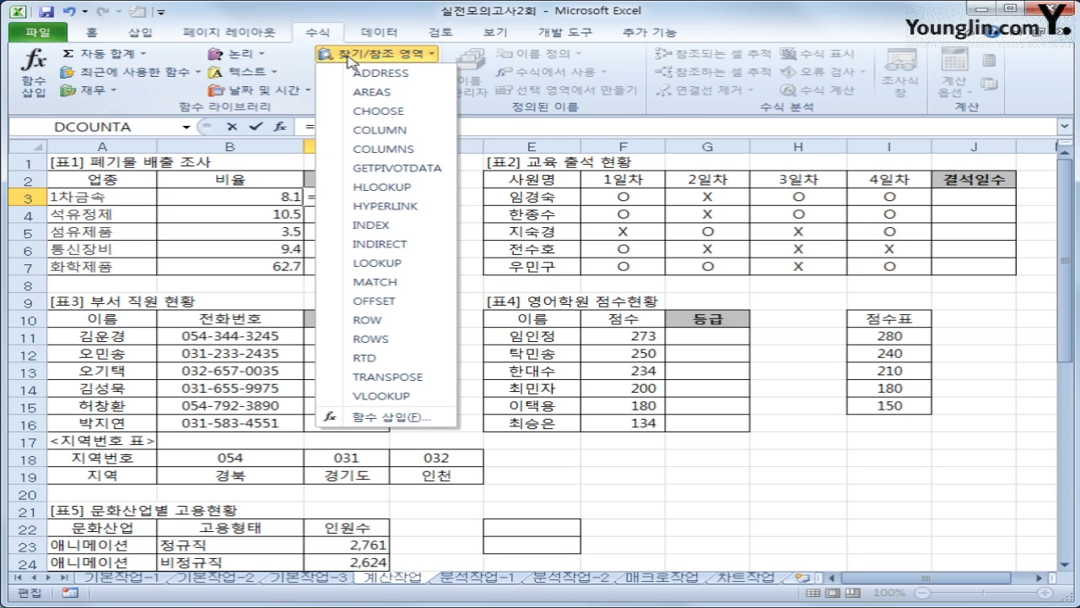
left_click(372, 111)
left_click_drag(607, 308, 528, 207)
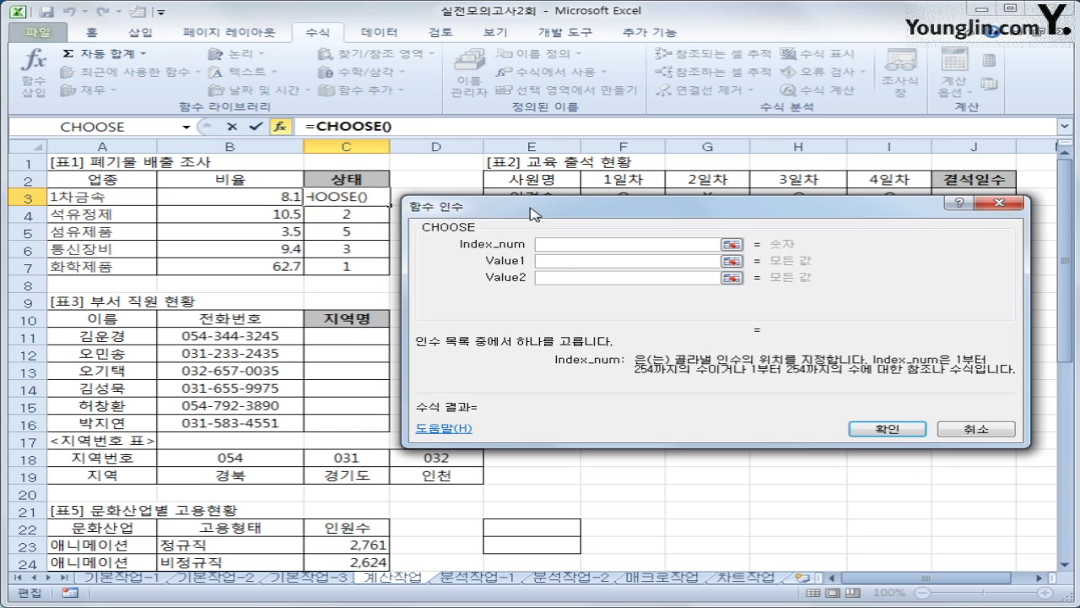
type("RANK(B3,$B$3:$B$7)")
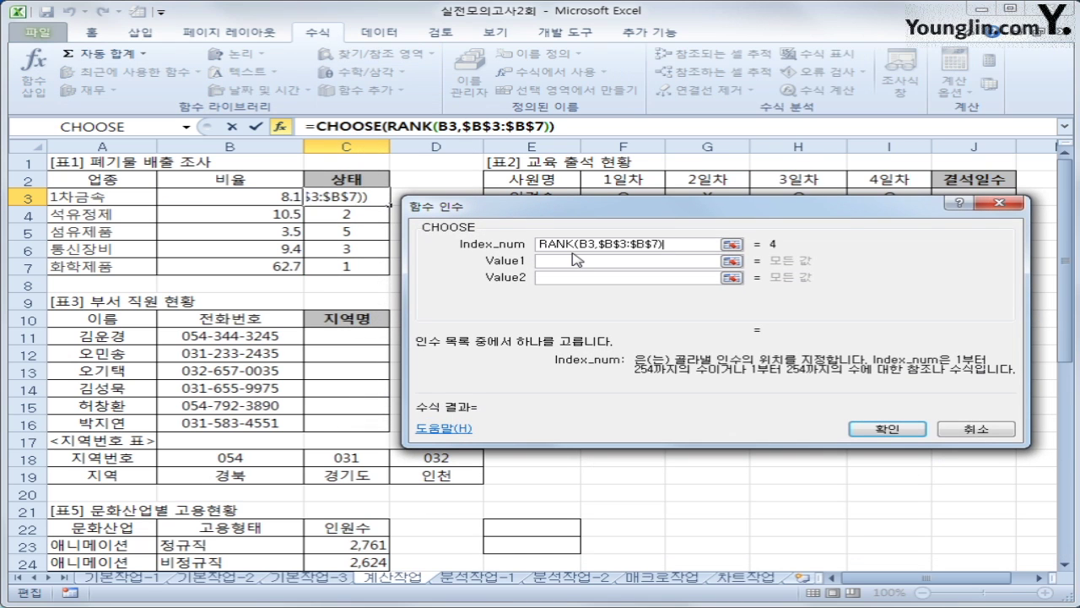
Set the CHOOSE arguments Value1 and Value2 to 높음, Value3 and Value4 to 중간, and Value5 to 낮음
left_click(573, 260)
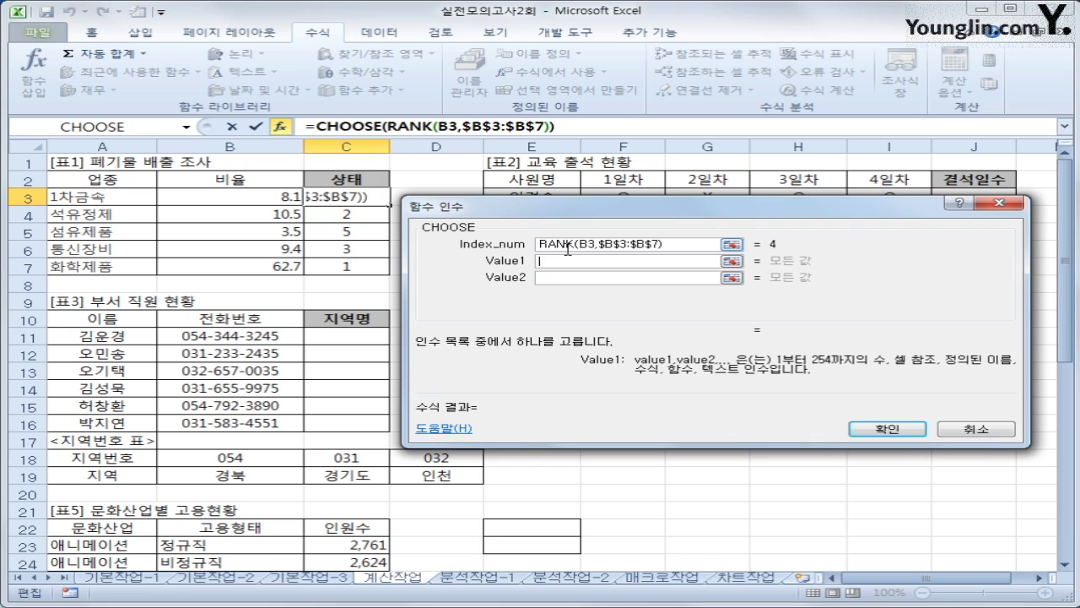
type("노")
type("음")
key("Tab")
type("높으")
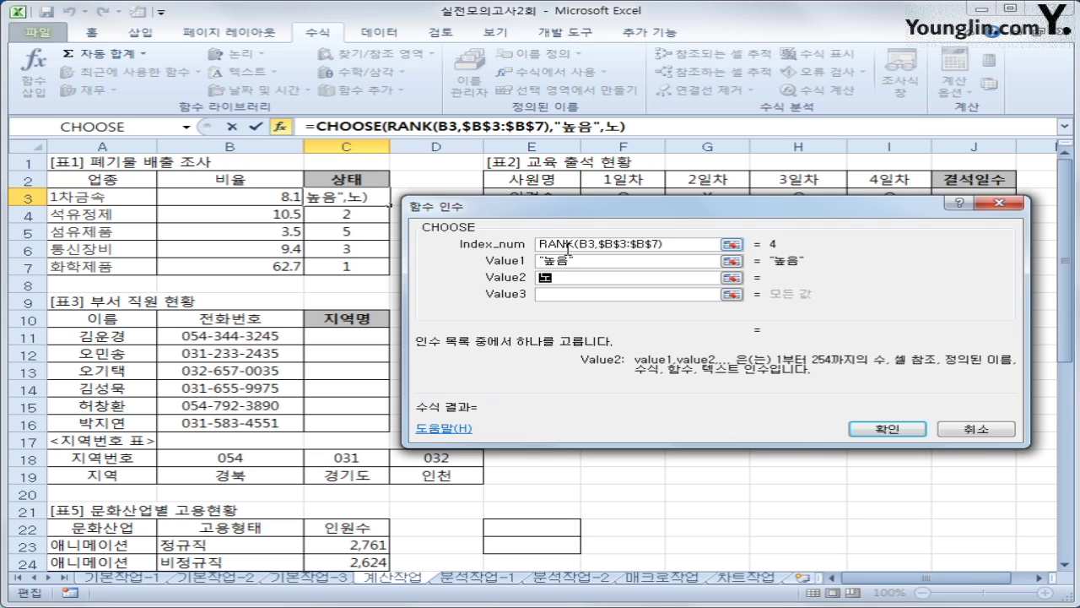
type("음")
key("Tab")
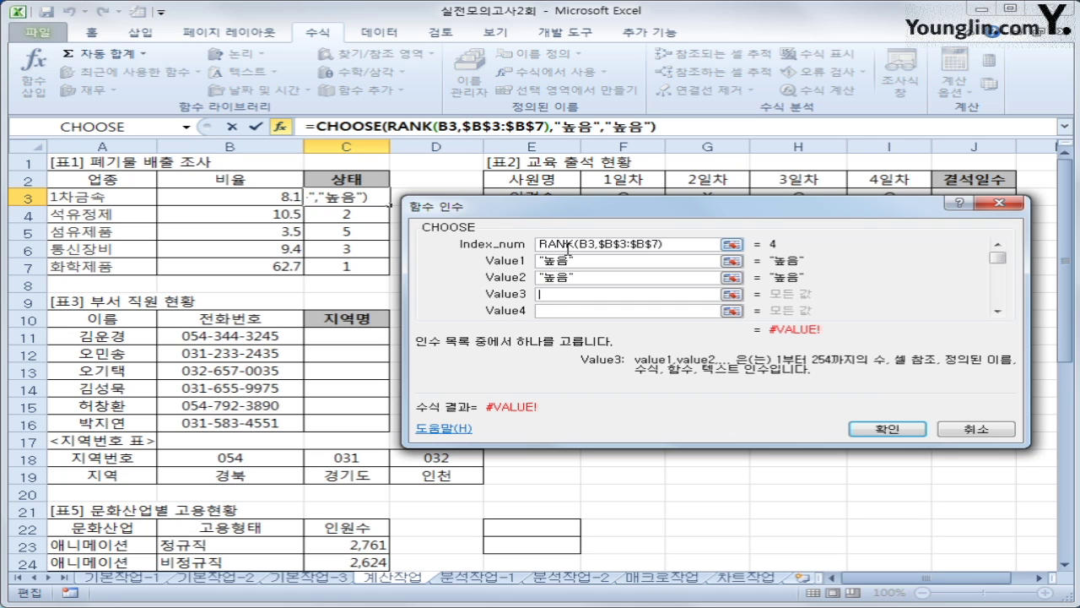
type("중간")
key("Tab")
type("중간")
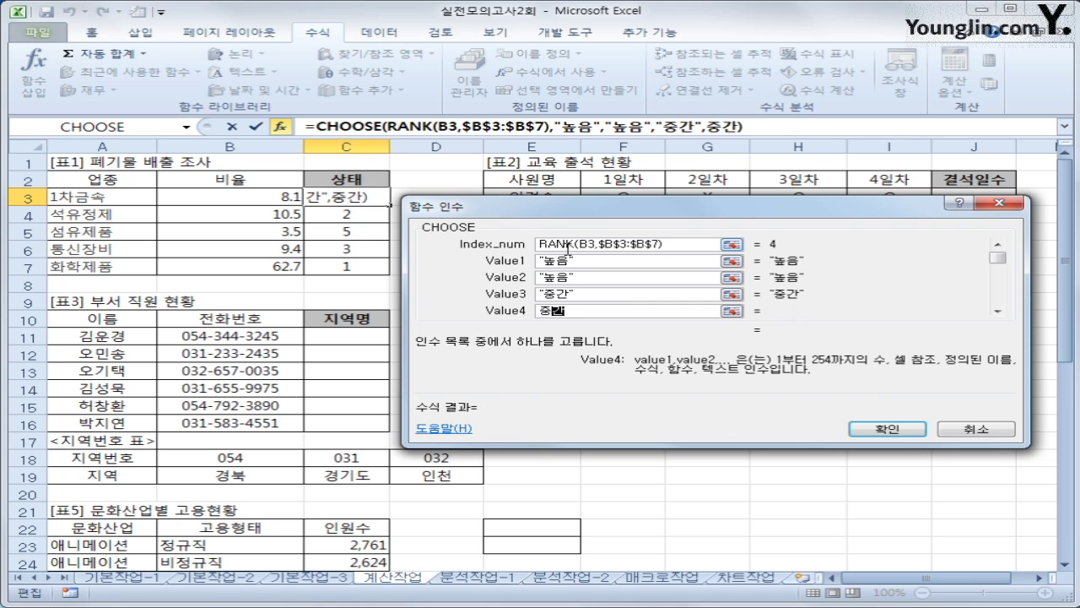
key("Tab")
type("낮음")
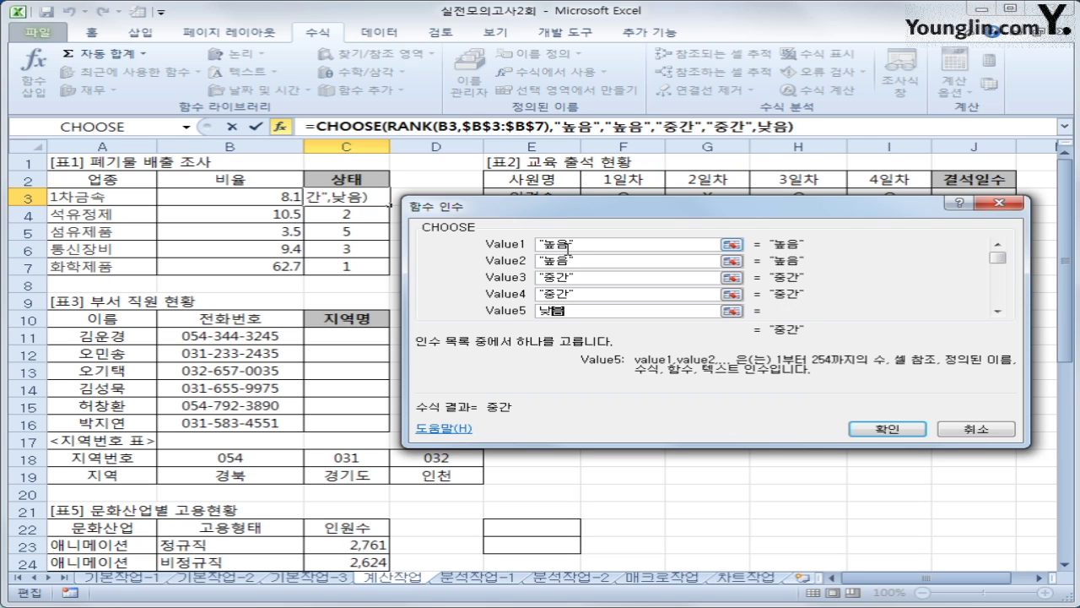
Accept the CHOOSE formula in C3 and fill it down the 상태 column to C7
left_click(895, 429)
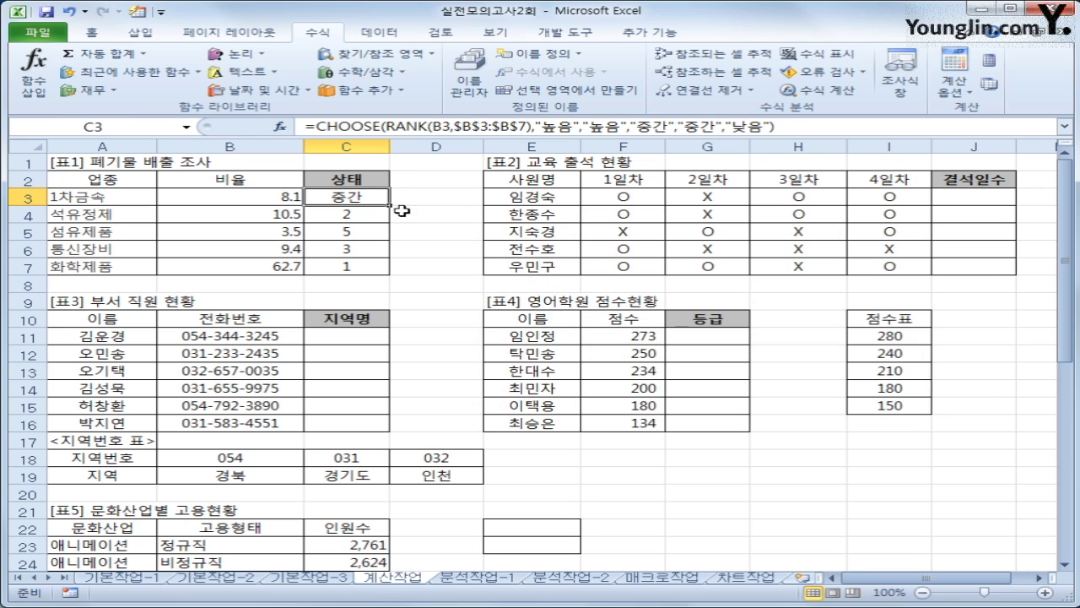
left_click_drag(389, 205, 382, 268)
left_click(382, 268)
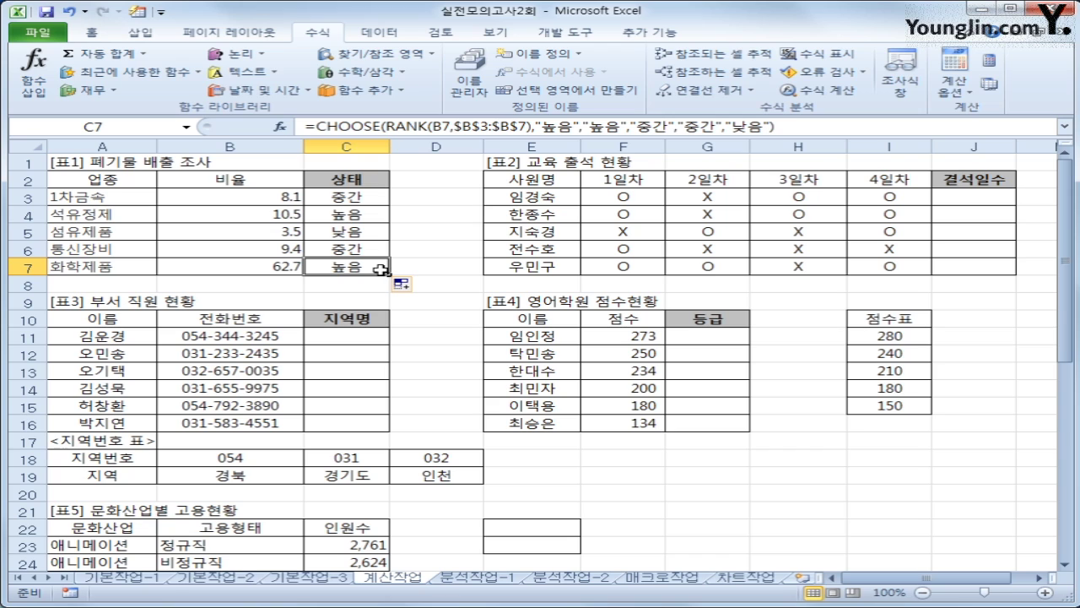
In J3 of the 교육 출석 현황 table, build the formula =COUNTIF(F3:I3,$G$3) to count absences
left_click(957, 195)
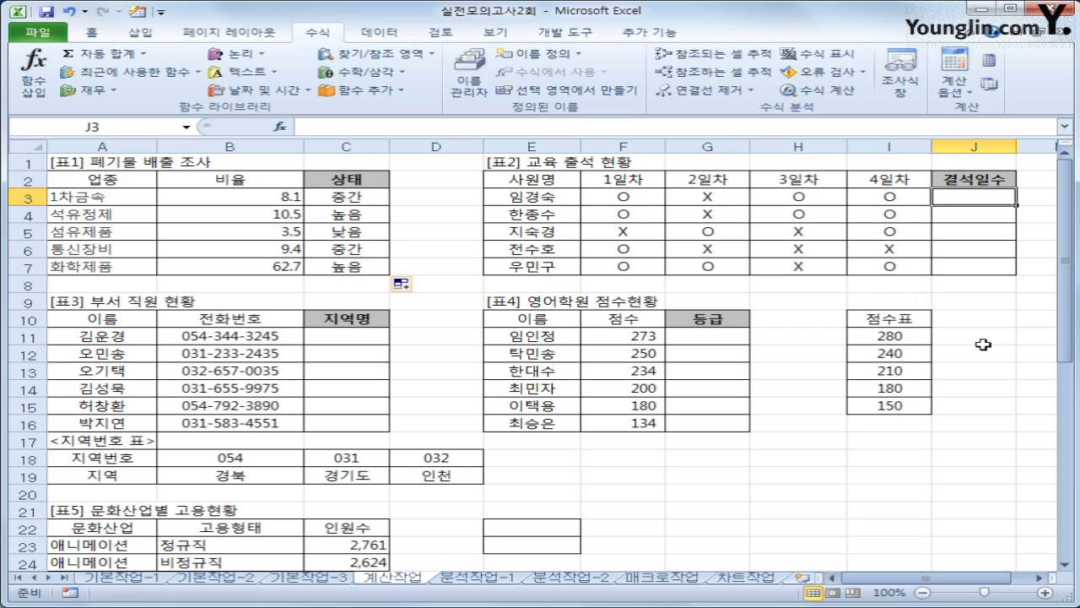
type("=")
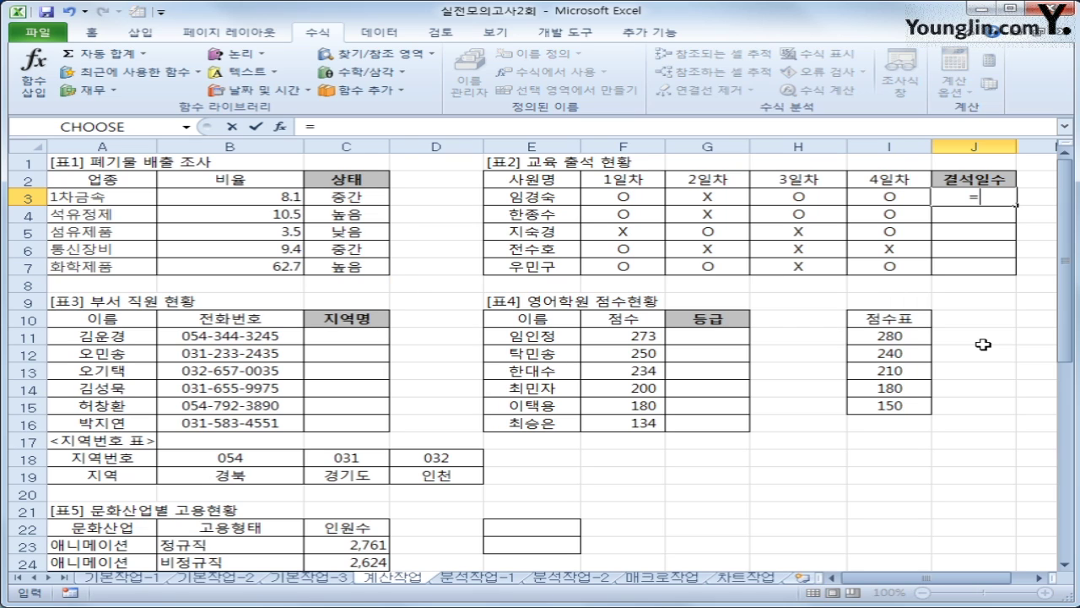
type("coun")
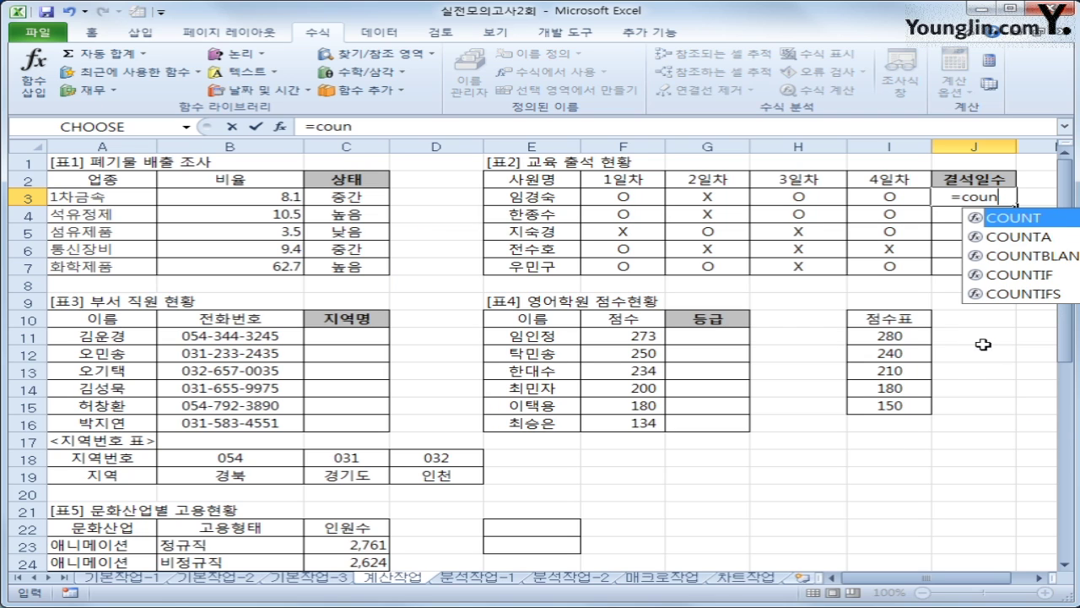
key("Down")
key("Down")
key("Down")
key("Tab")
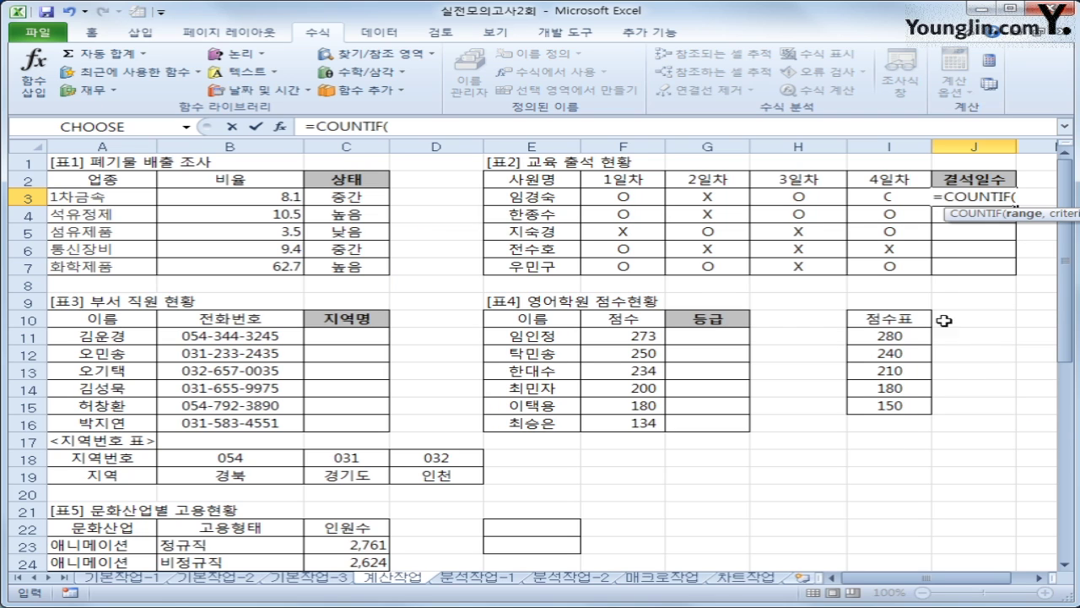
left_click_drag(629, 202, 894, 199)
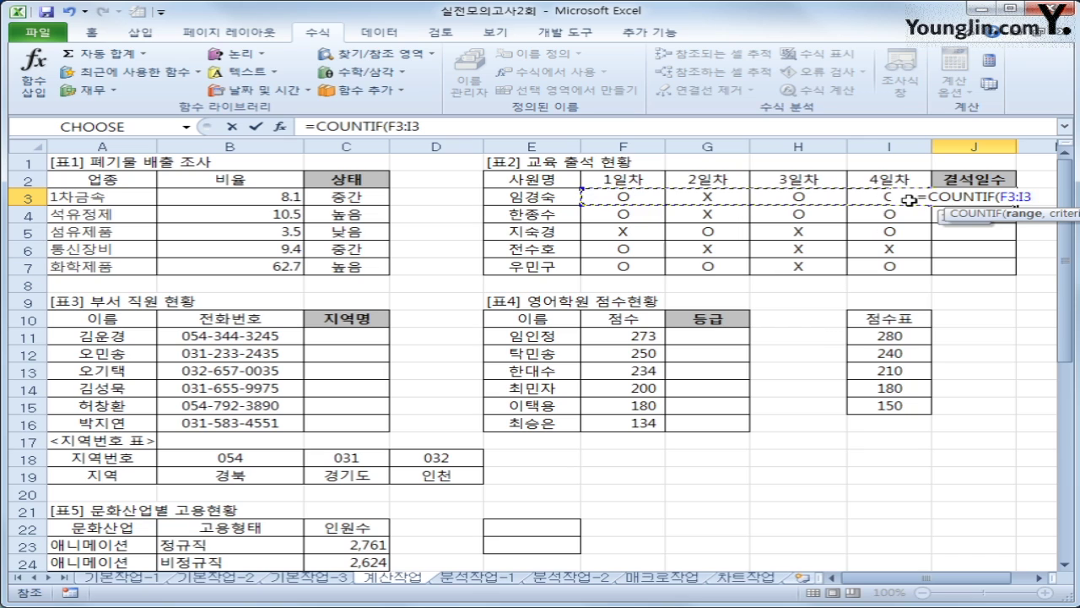
type(",")
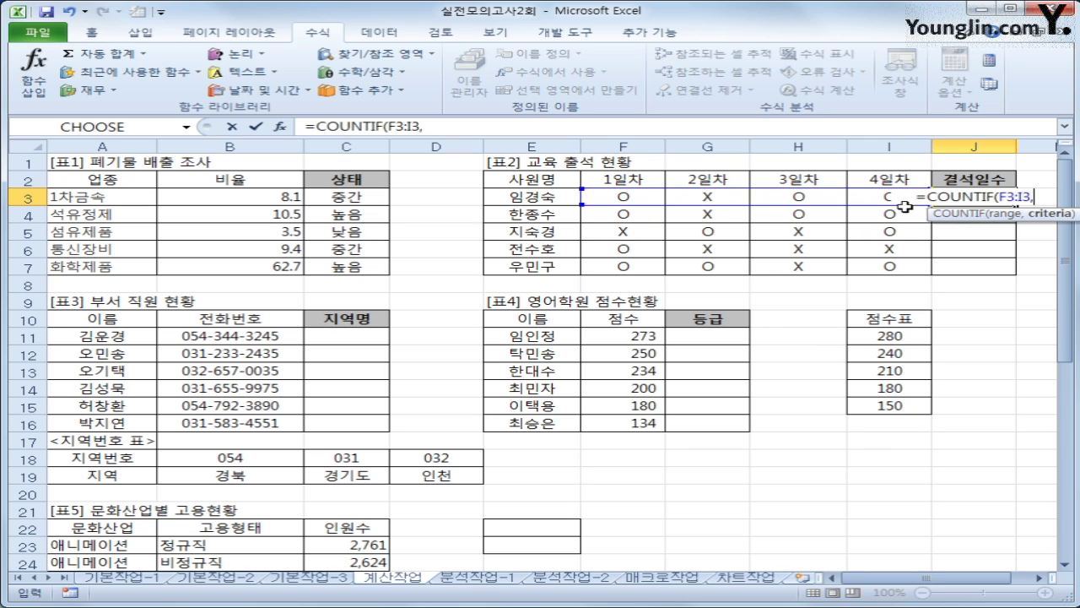
left_click(730, 198)
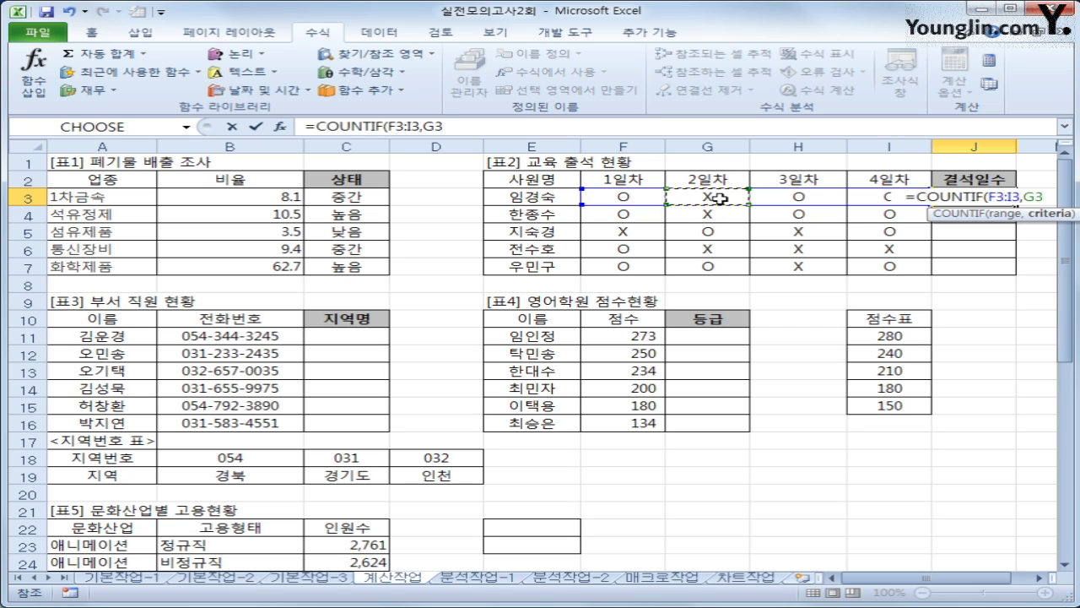
key("F4")
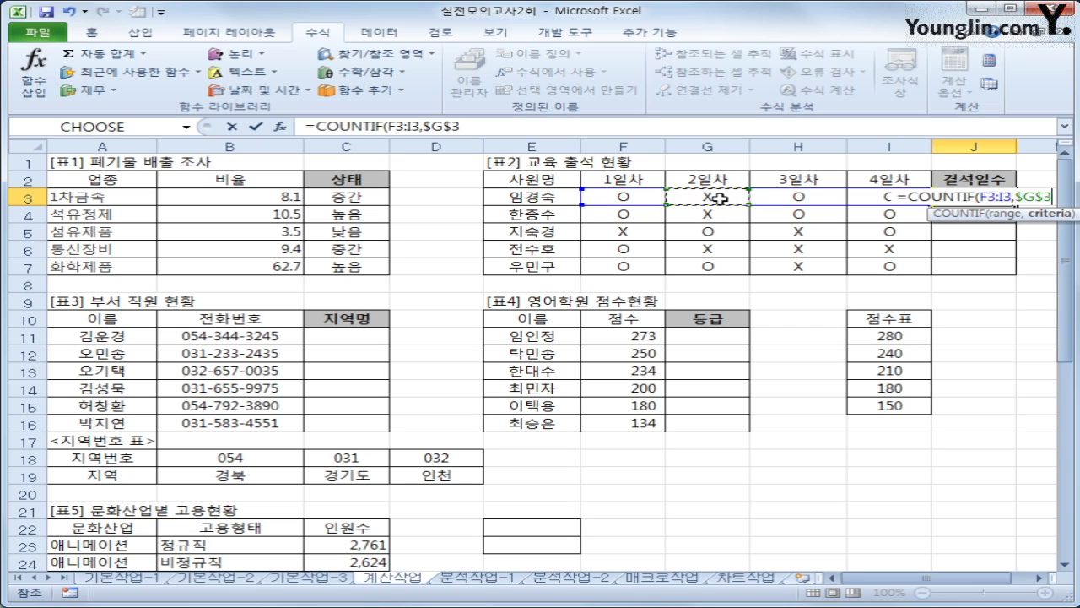
type(")")
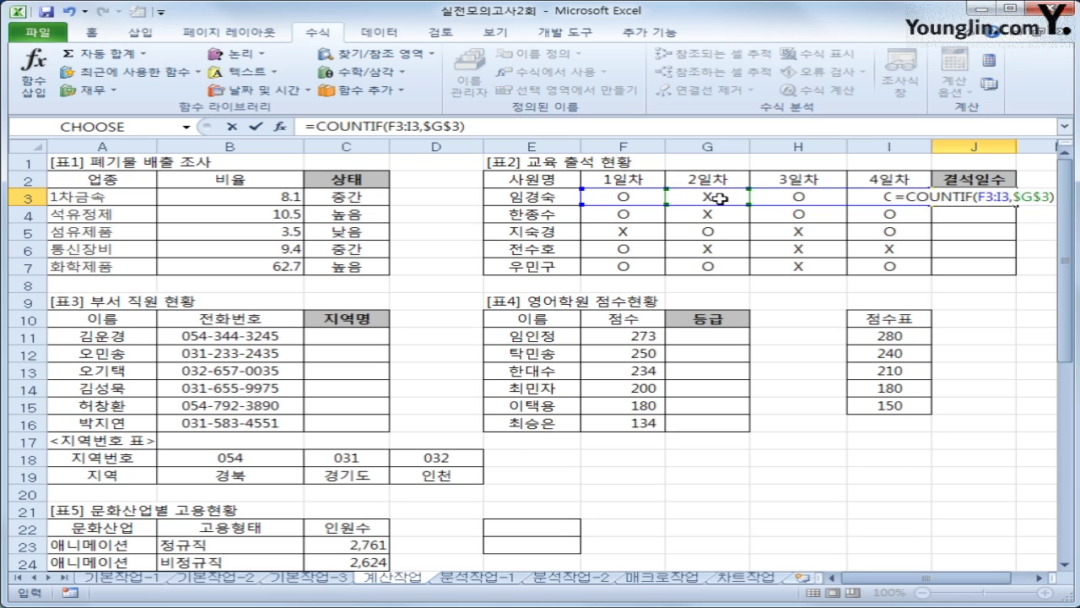
Append &"일" to the COUNTIF formula in J3, accept it, and fill it down the 결석일수 column to J7
type("&")
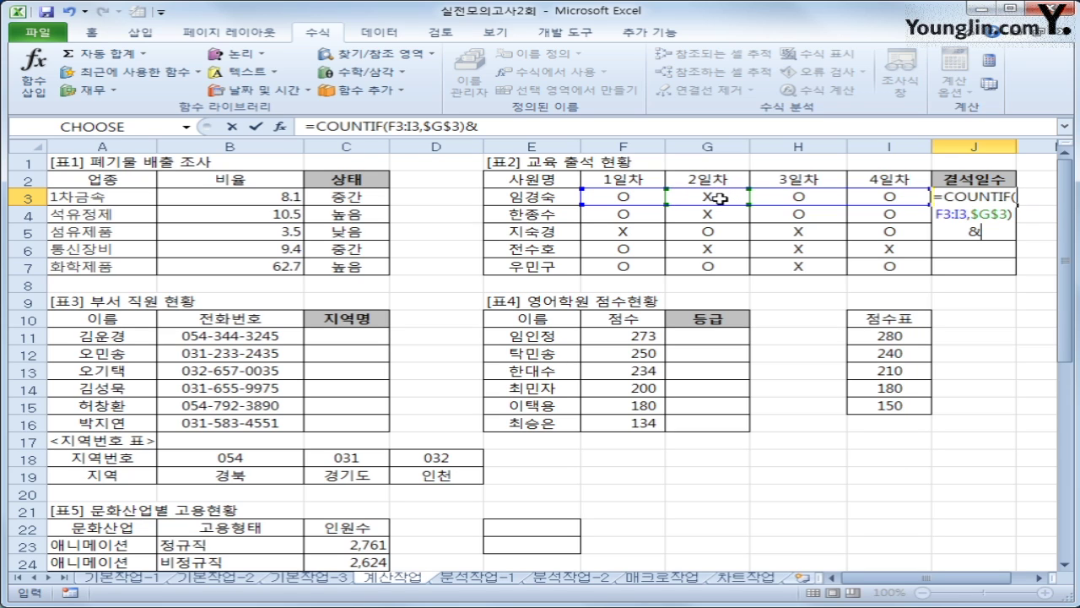
type("\"")
type("ㅇ")
type("일\"")
key("Return")
left_click(955, 197)
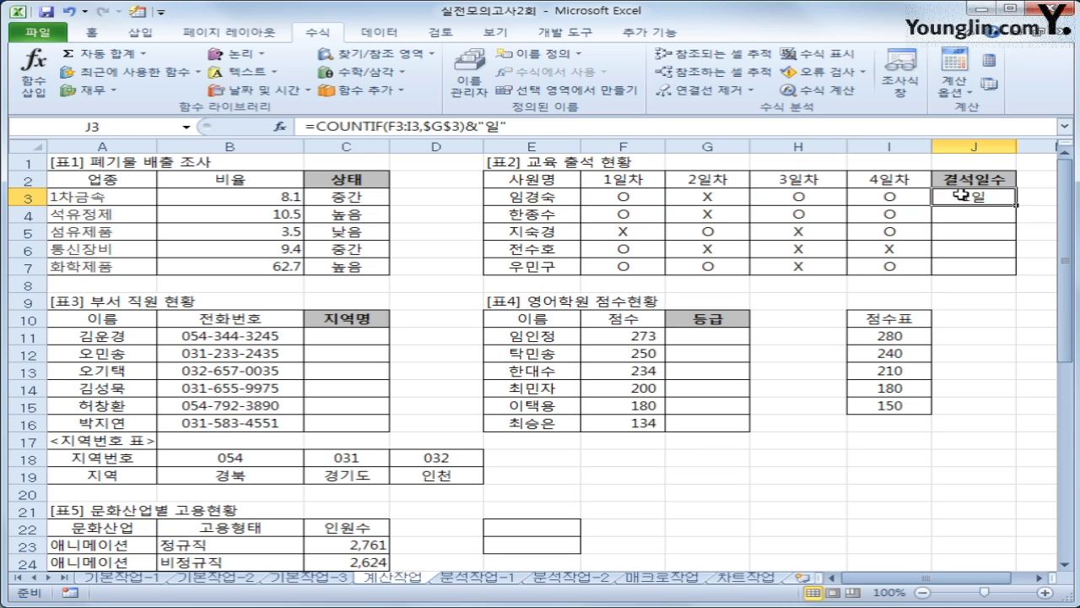
left_click_drag(1018, 205, 1002, 275)
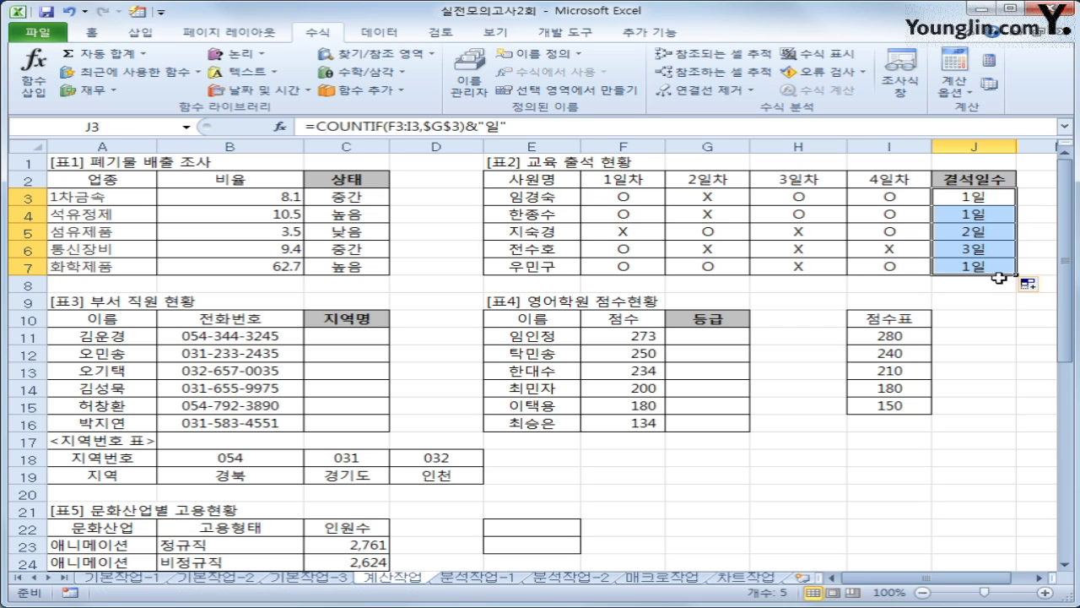
Enter =LEFT(B11,3) in C11 of the 부서 직원 현황 table and fill it down to C16
left_click(347, 339)
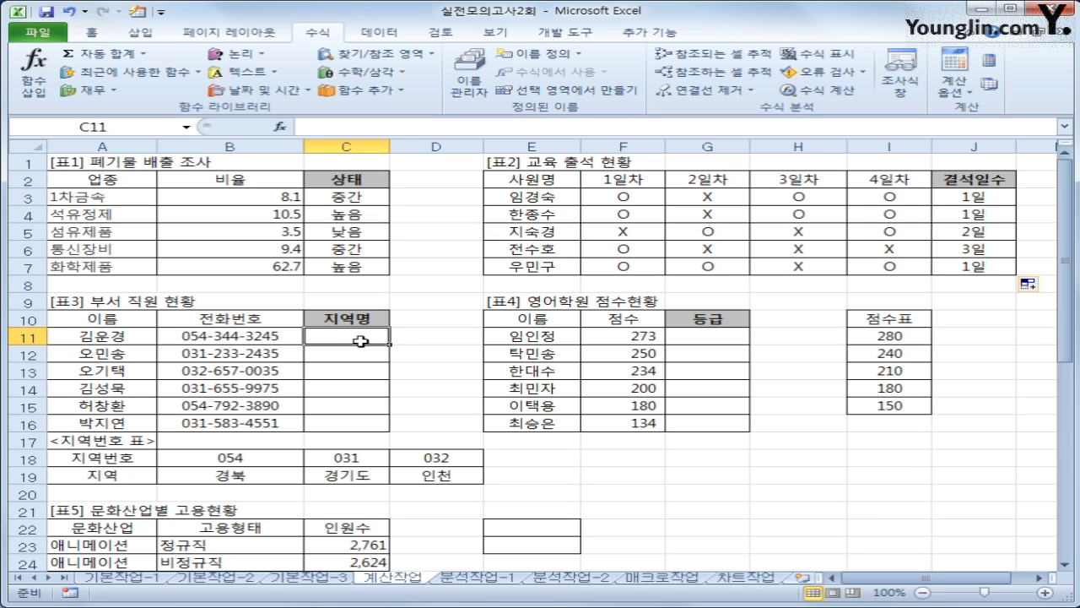
left_click_drag(154, 460, 409, 476)
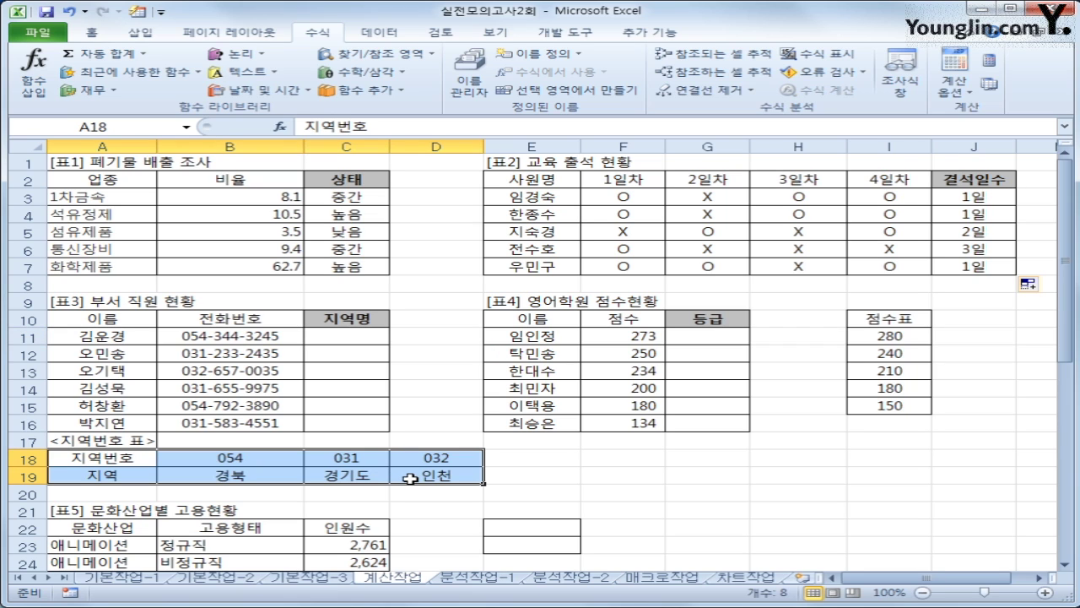
left_click(365, 337)
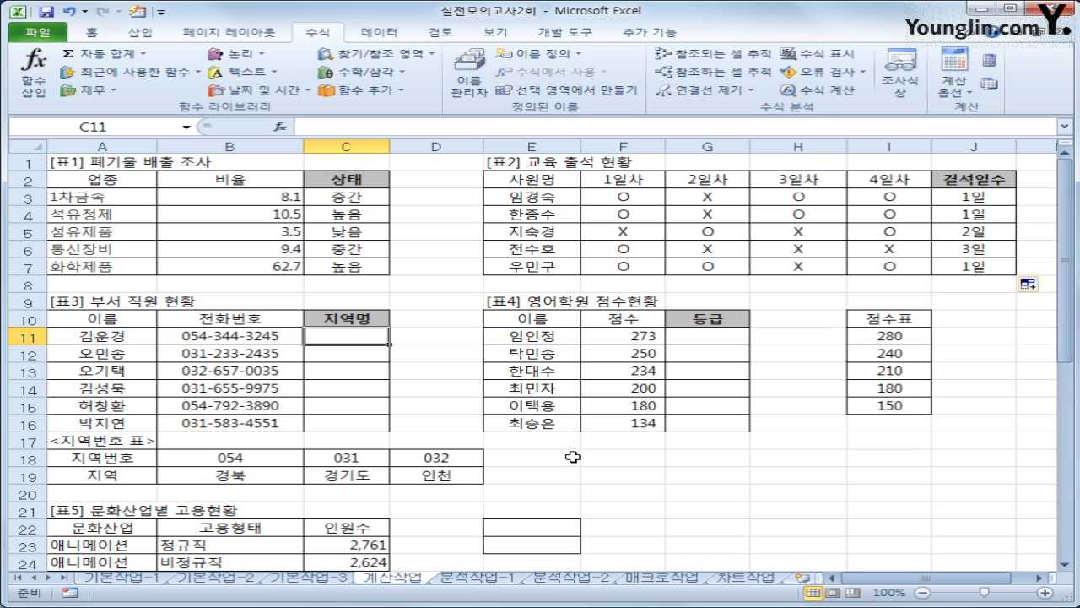
type("=")
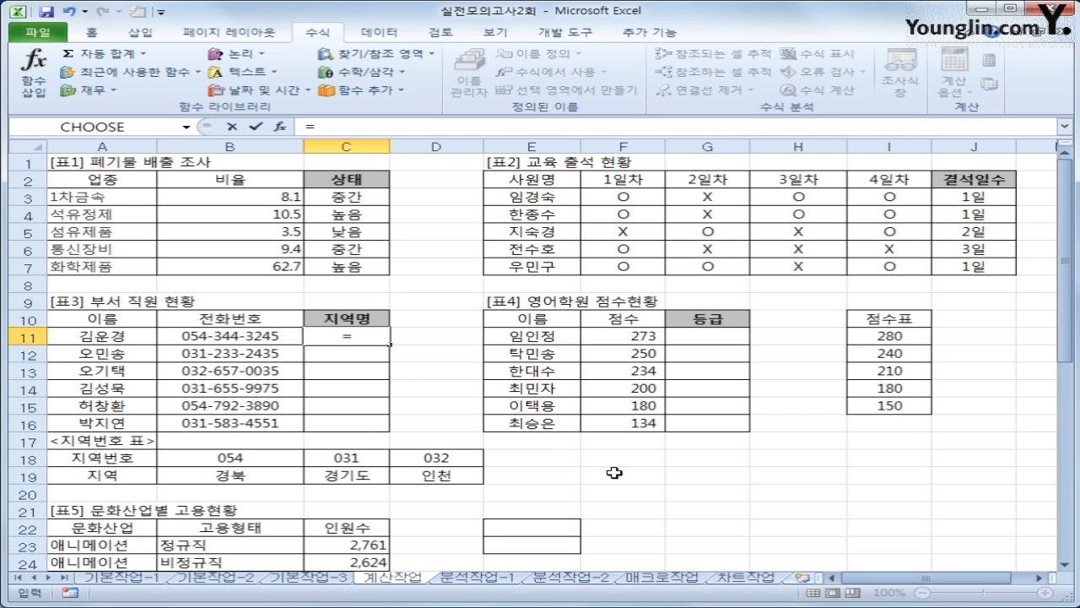
type("lef")
key("Tab")
key("Left")
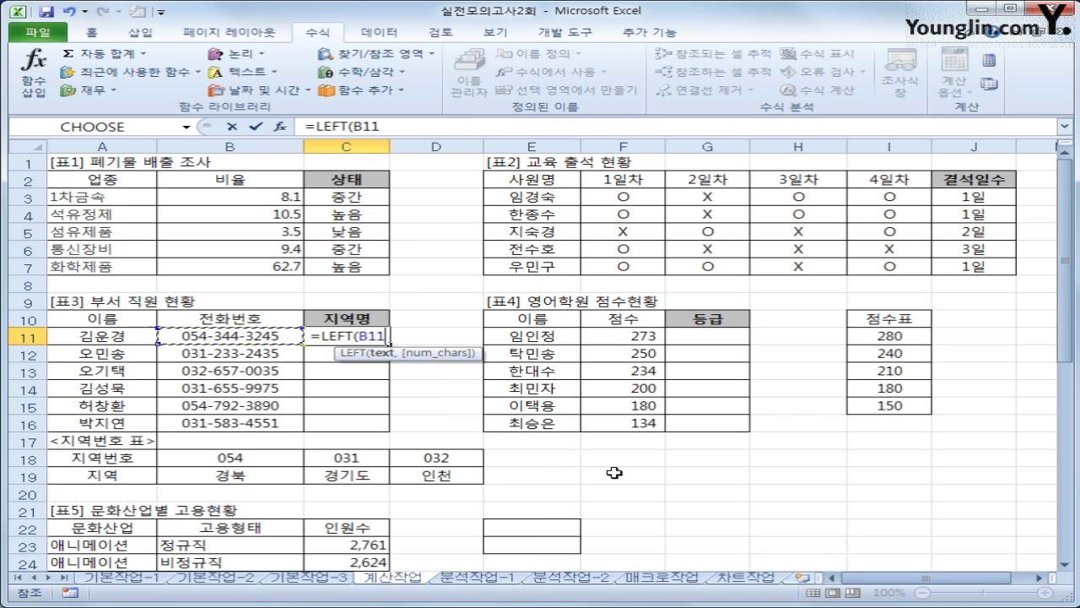
type(",3)")
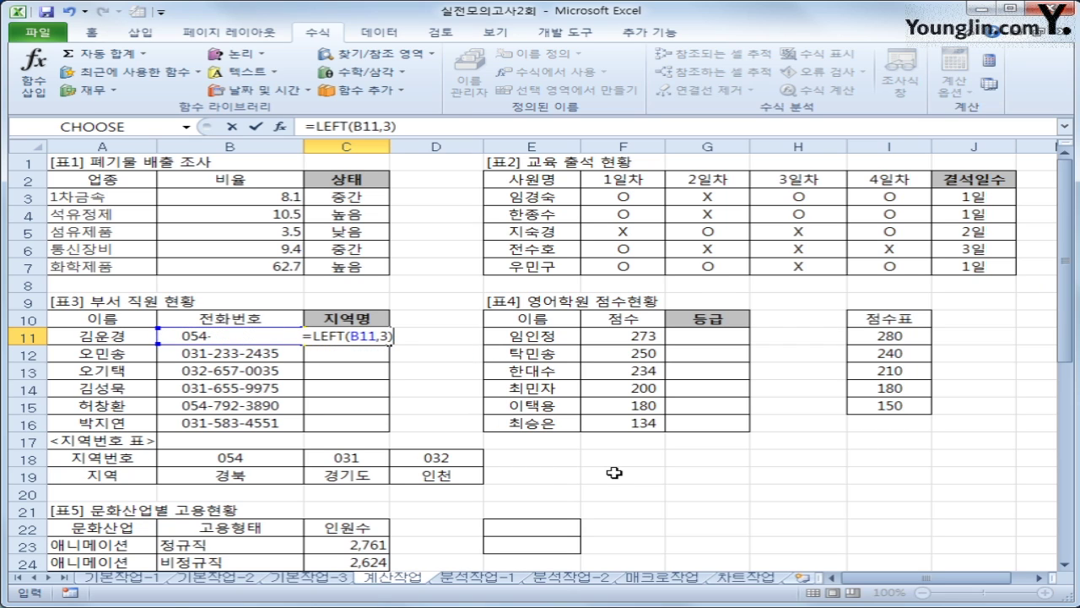
key("Return")
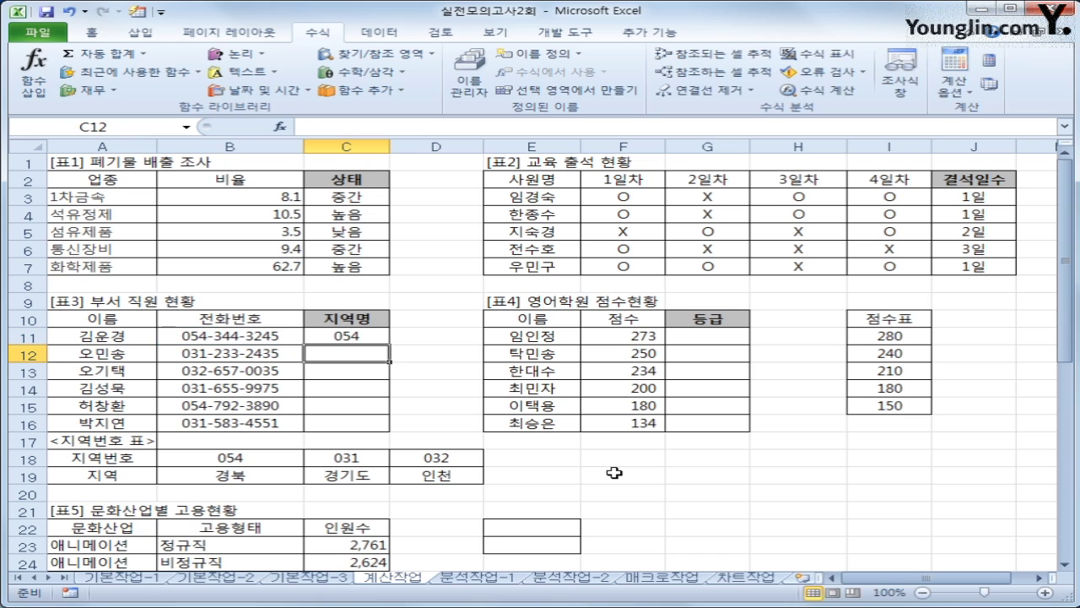
left_click(341, 335)
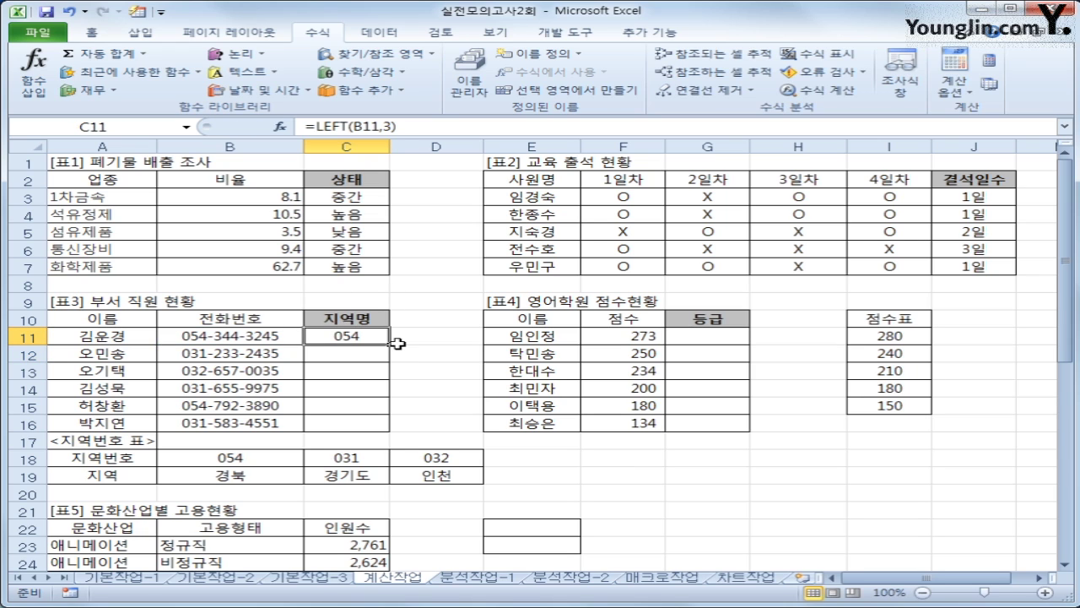
left_click_drag(390, 345, 374, 435)
Wrap the LEFT formula in C11 in an HLOOKUP function with $B$18:$D$19 as the table array
left_click(347, 337)
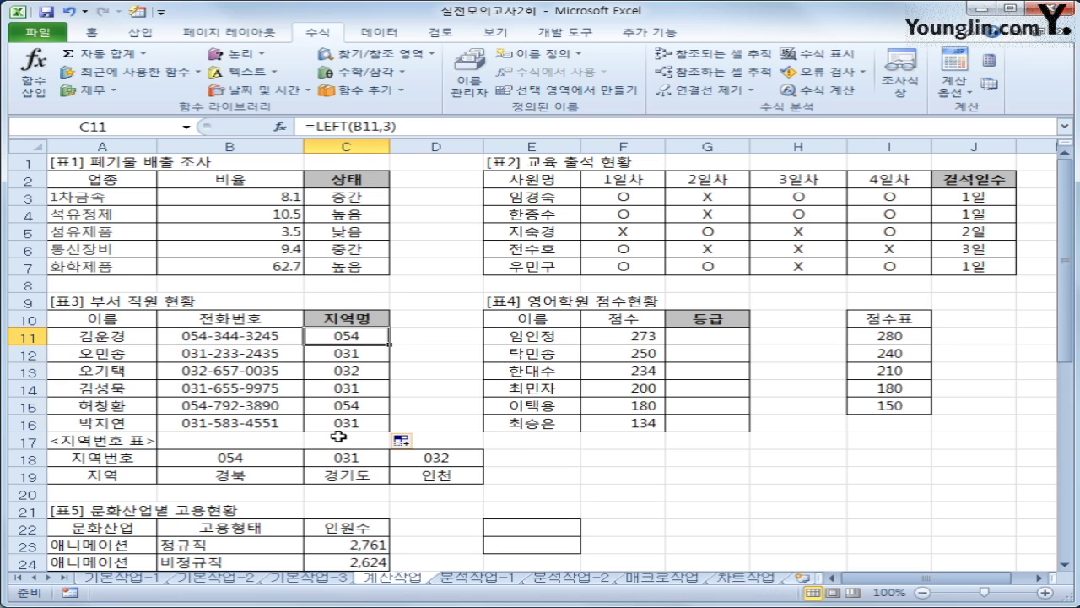
left_click(317, 127)
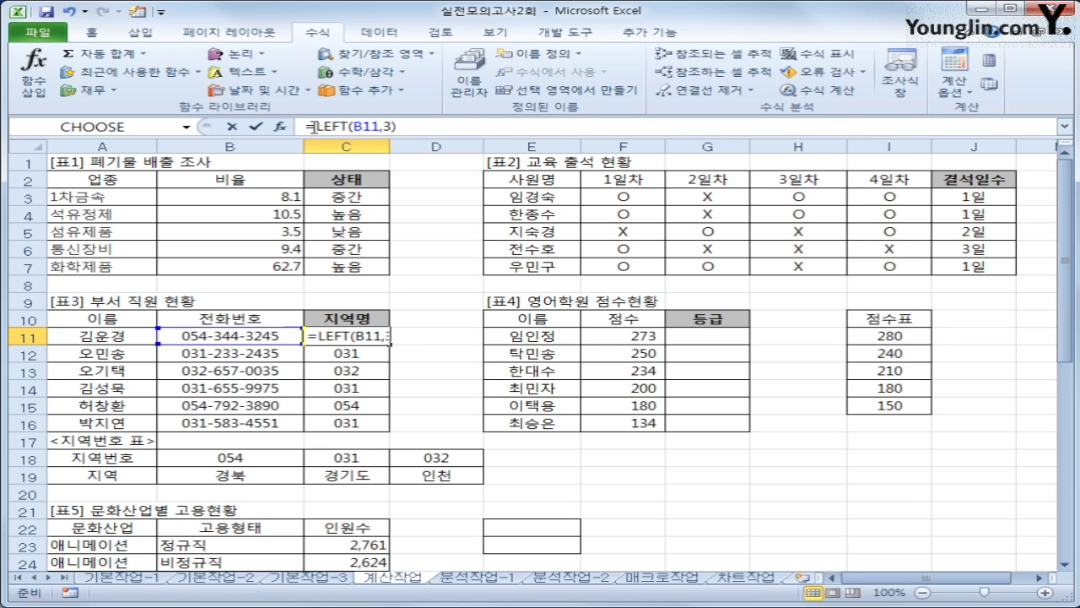
type("HLOOKUP(")
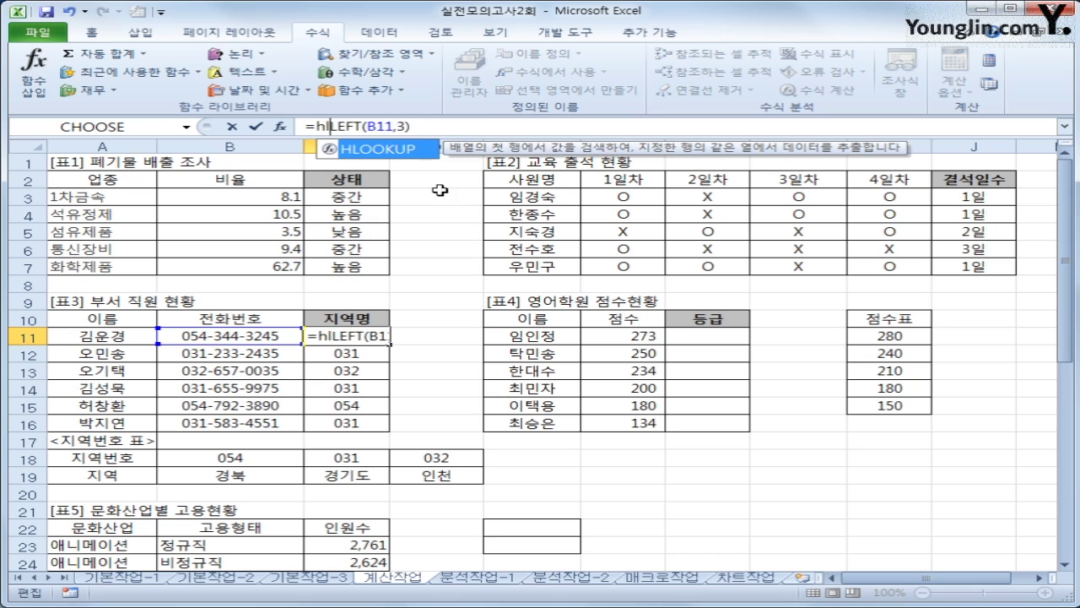
key("End")
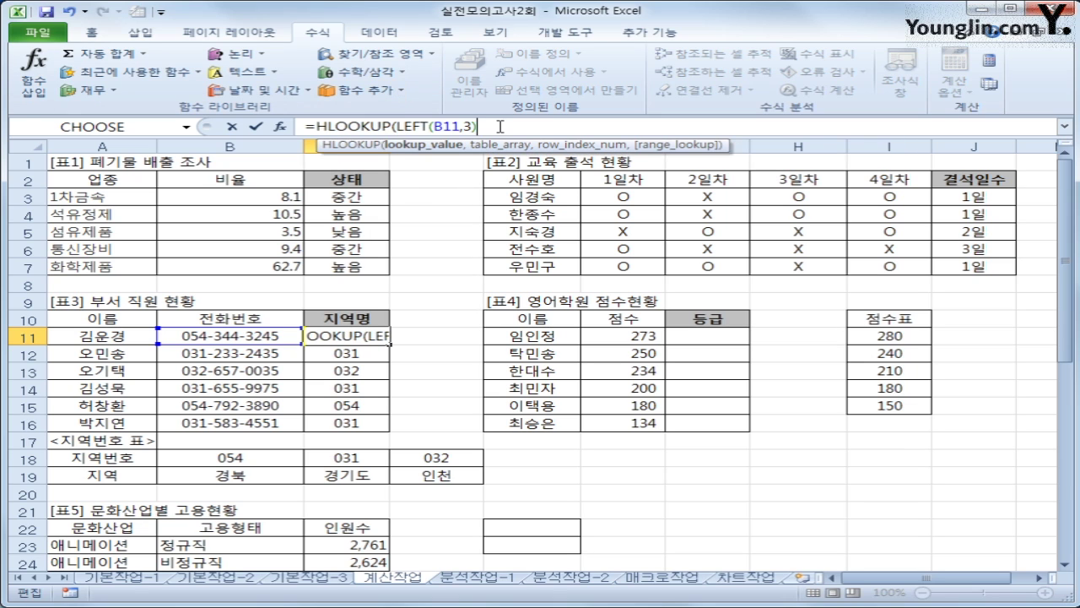
type(",")
left_click_drag(202, 440, 346, 475)
left_click_drag(264, 458, 424, 478)
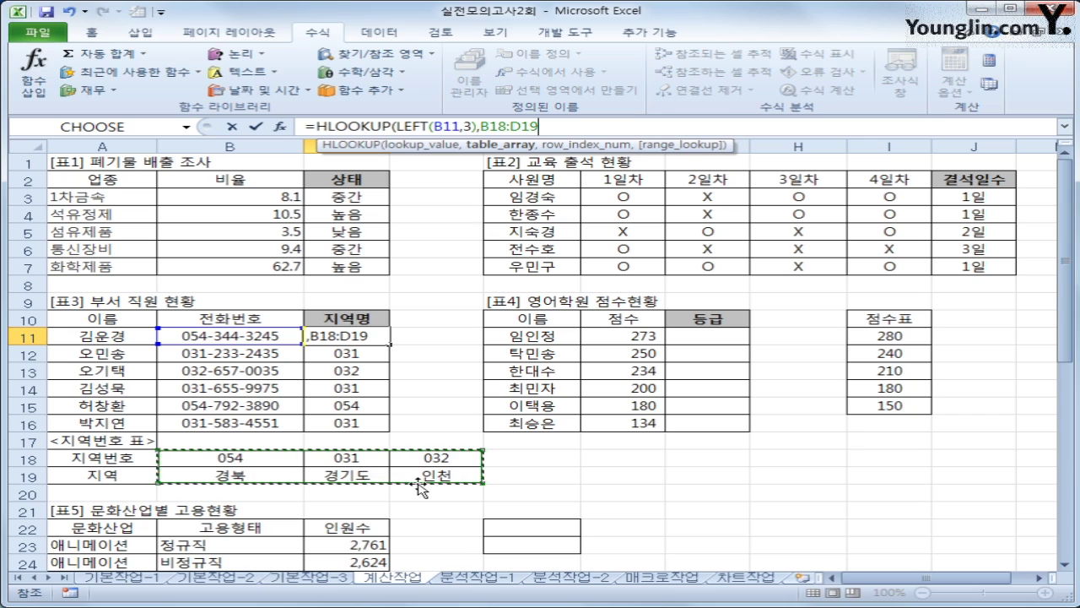
key("F4")
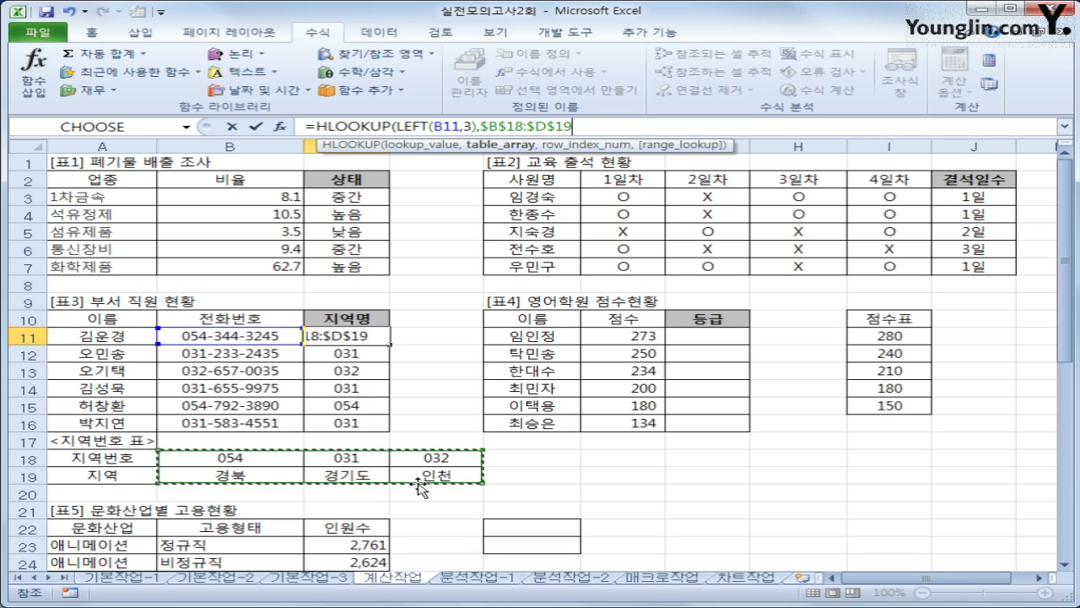
Complete the C11 HLOOKUP with row index 2 and range lookup 0, and fill it down the 지역명 column to C16
type(",")
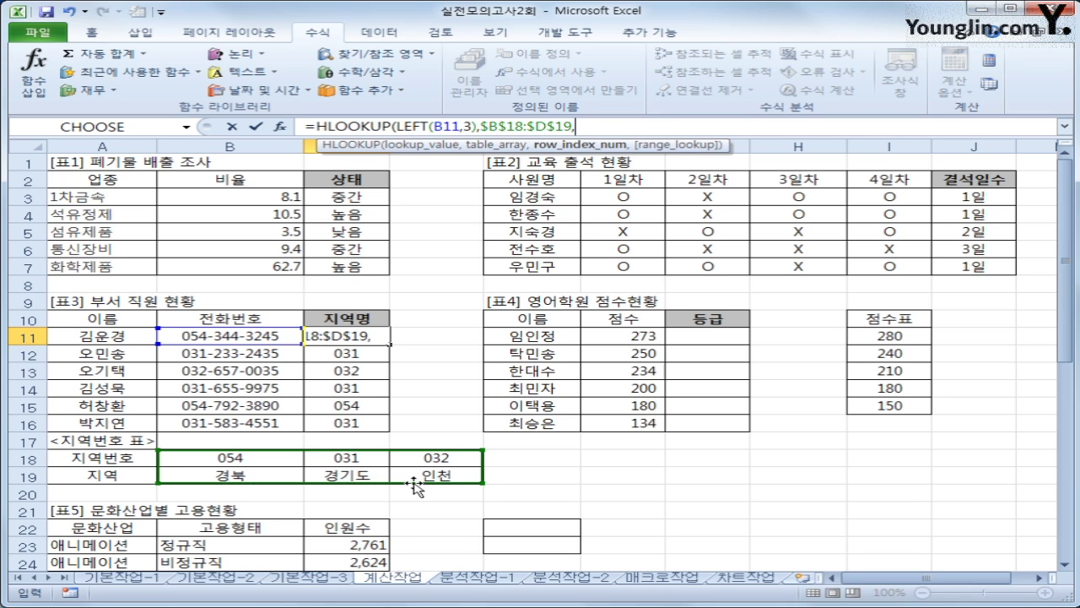
type("2,")
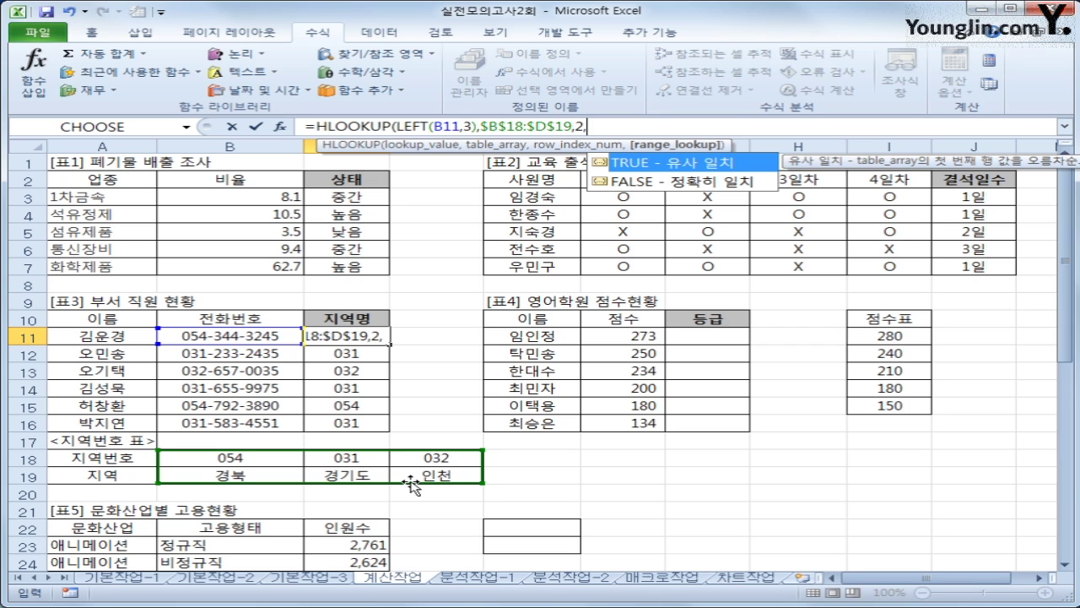
type("0")
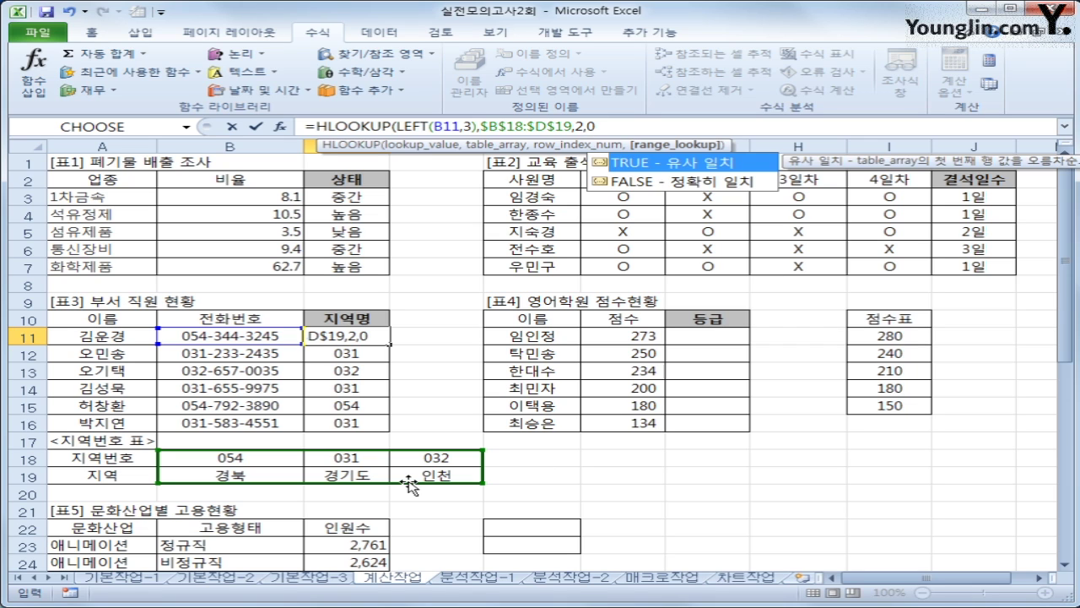
type(")")
key("Return")
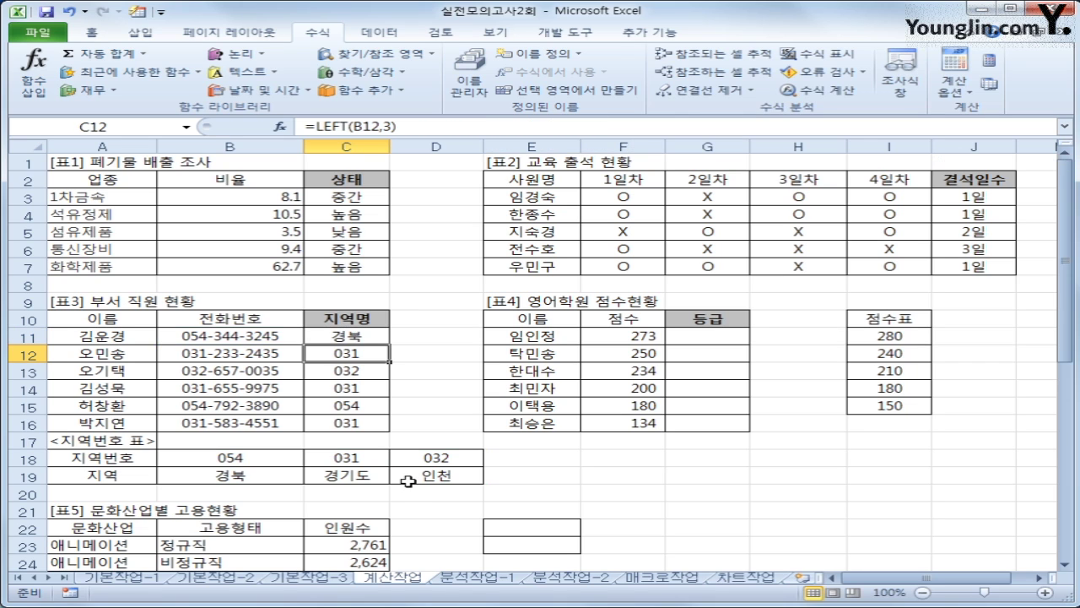
left_click(348, 338)
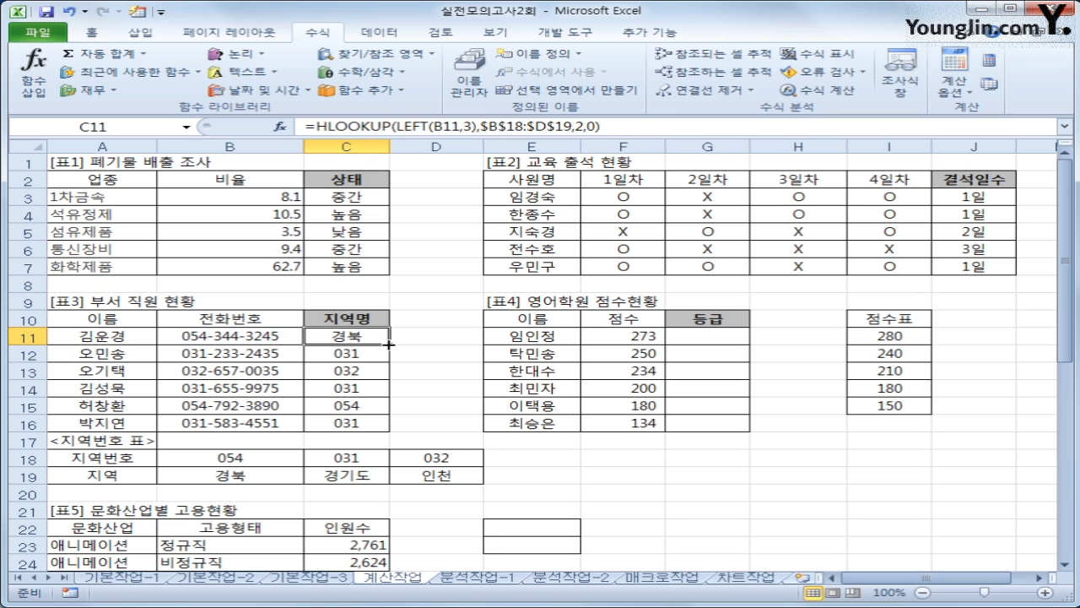
left_click_drag(389, 344, 394, 432)
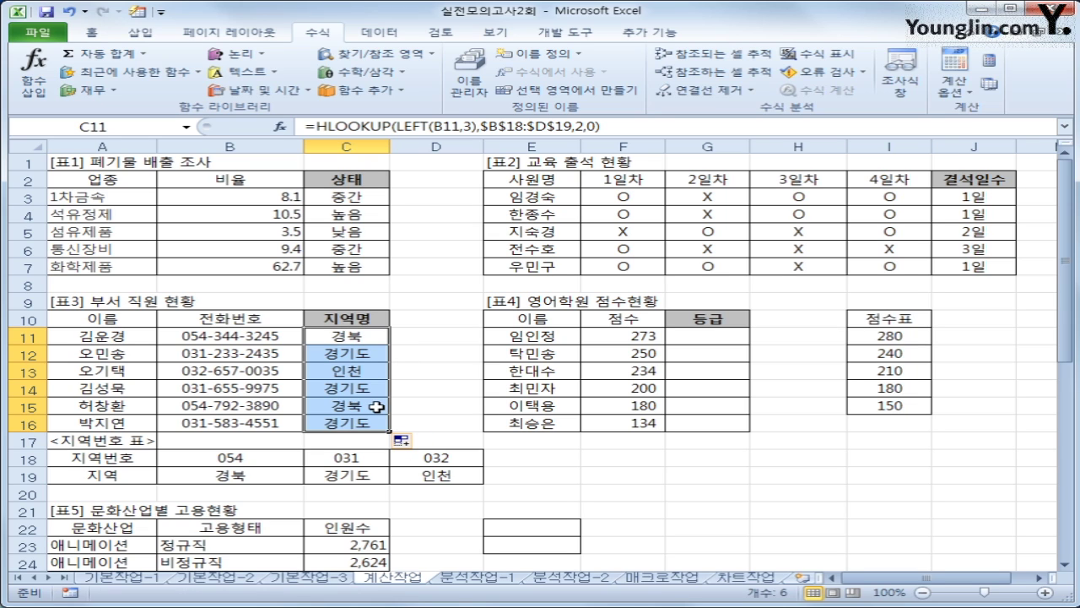
Enter =MATCH(F11,$I$11:$I$15,-1) in G11 of the 영어학원 점수현황 table
left_click(720, 335)
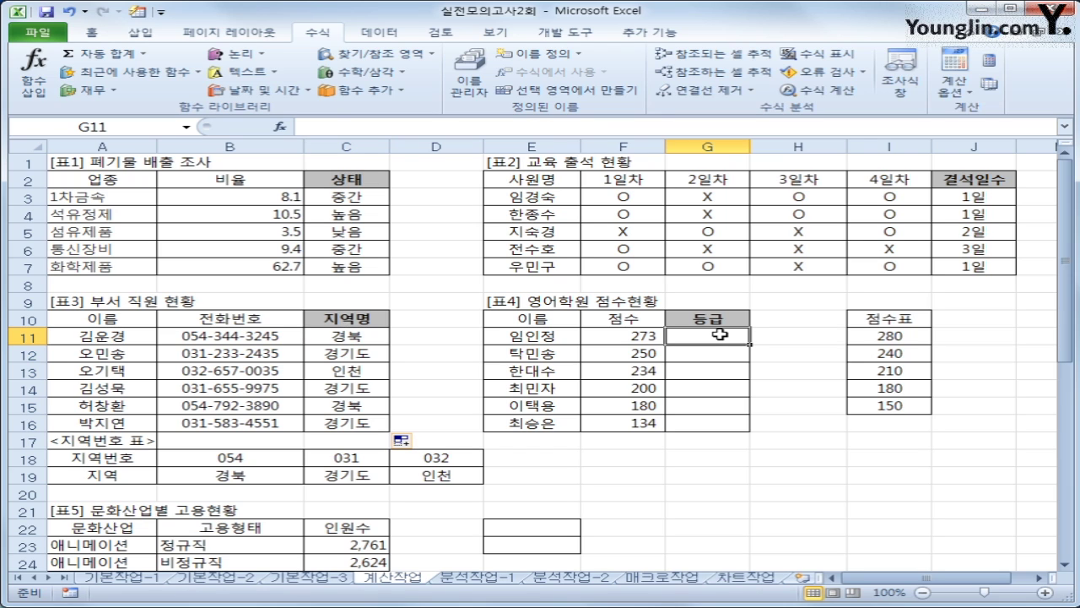
left_click(903, 329)
left_click_drag(903, 327, 892, 406)
left_click(709, 337)
type("=")
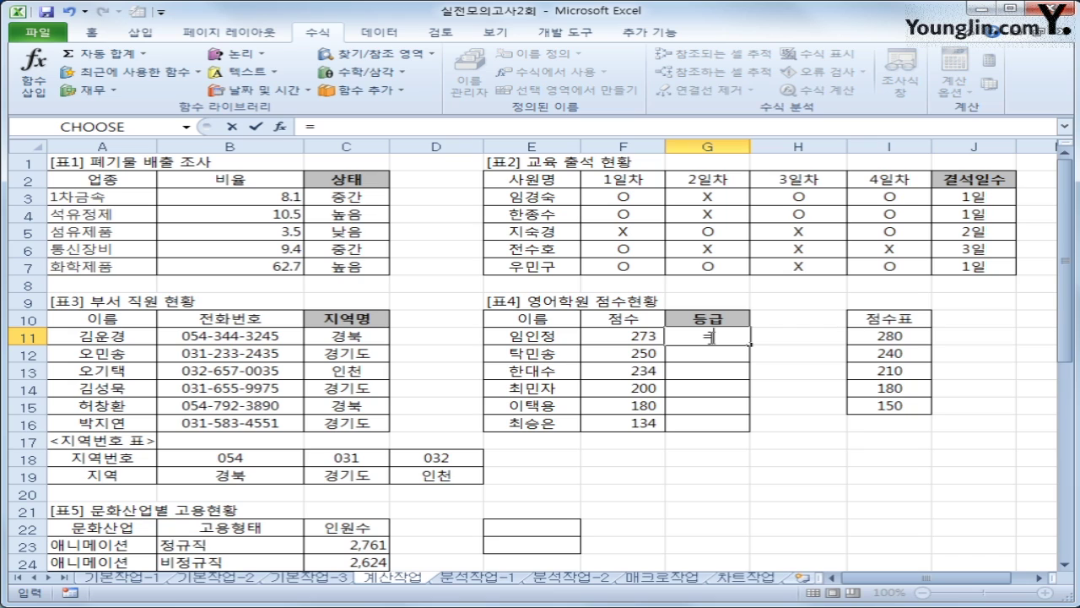
type("ma")
key("Tab")
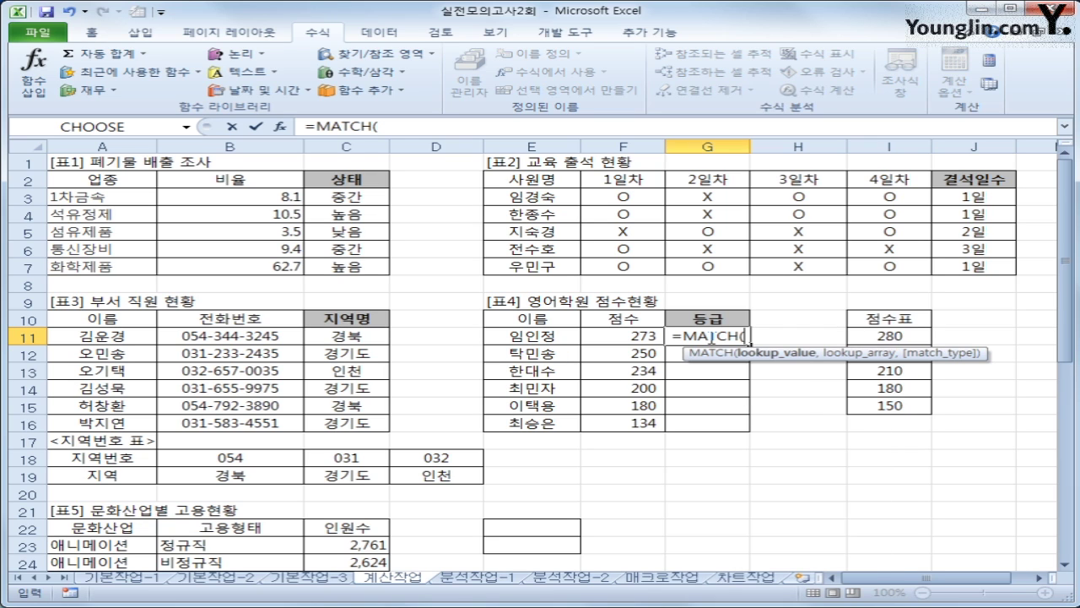
left_click(618, 335)
type(",")
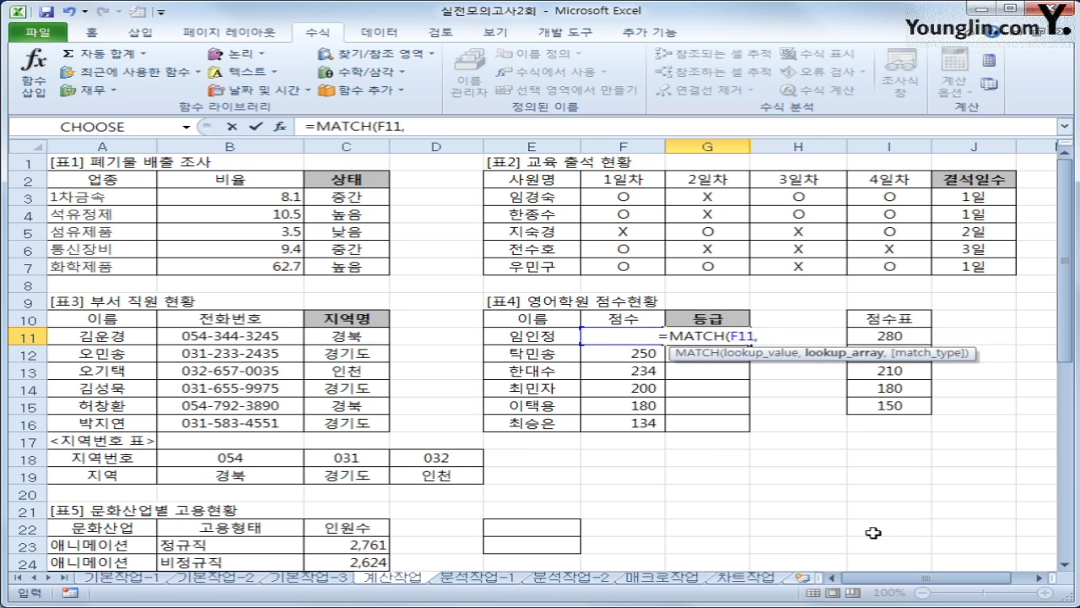
left_click_drag(894, 339, 901, 410)
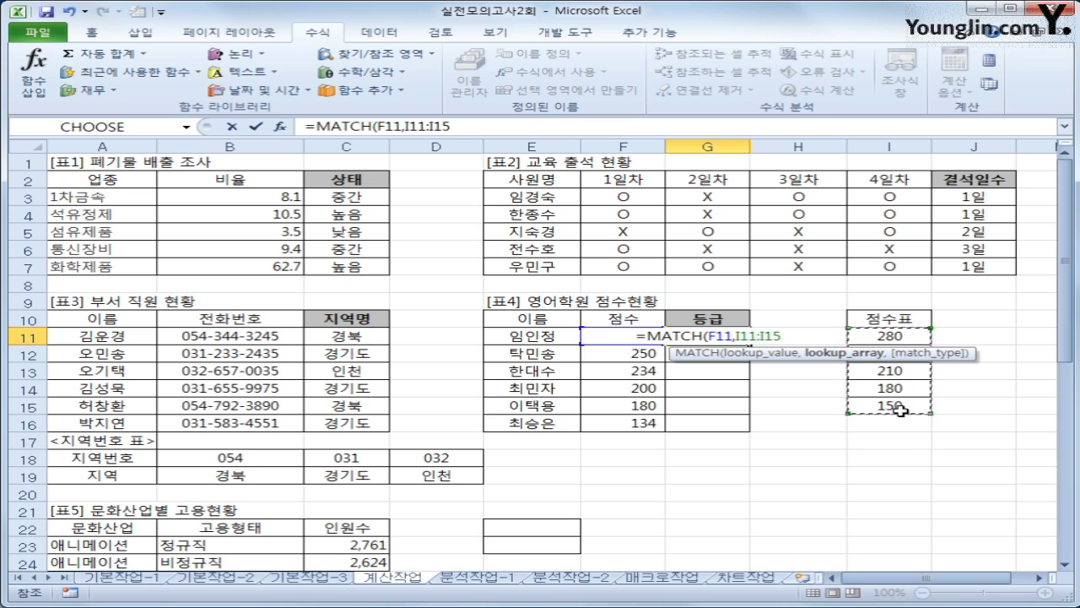
key("F4")
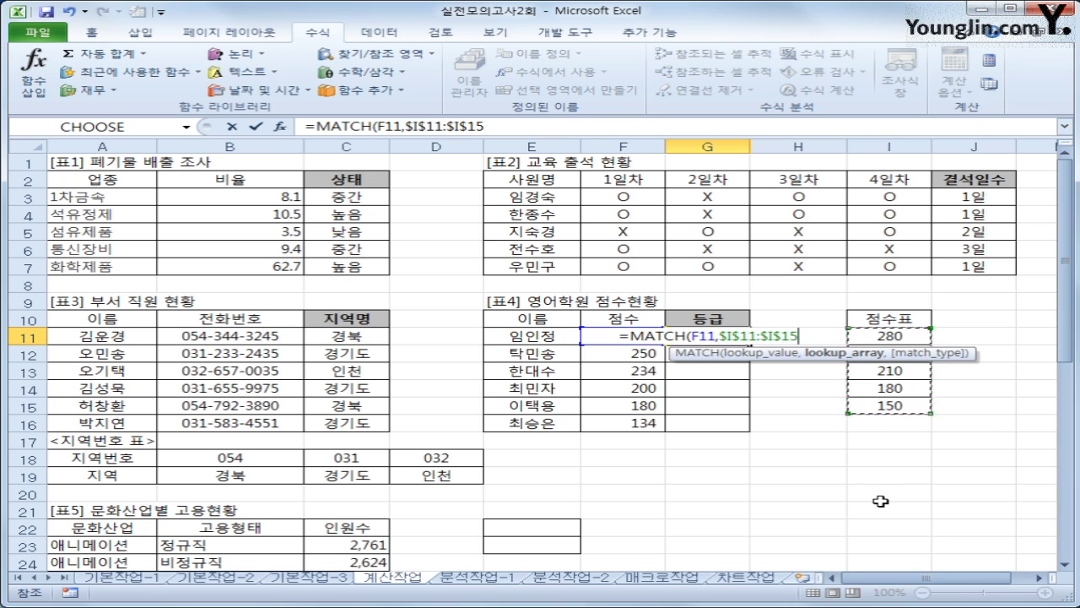
type(",")
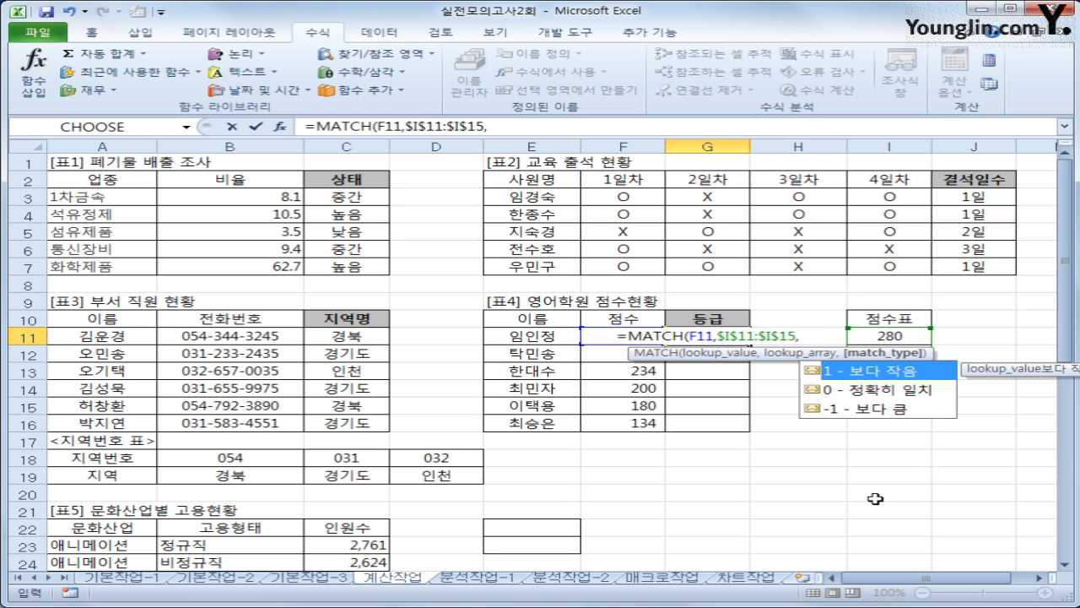
type("-1)")
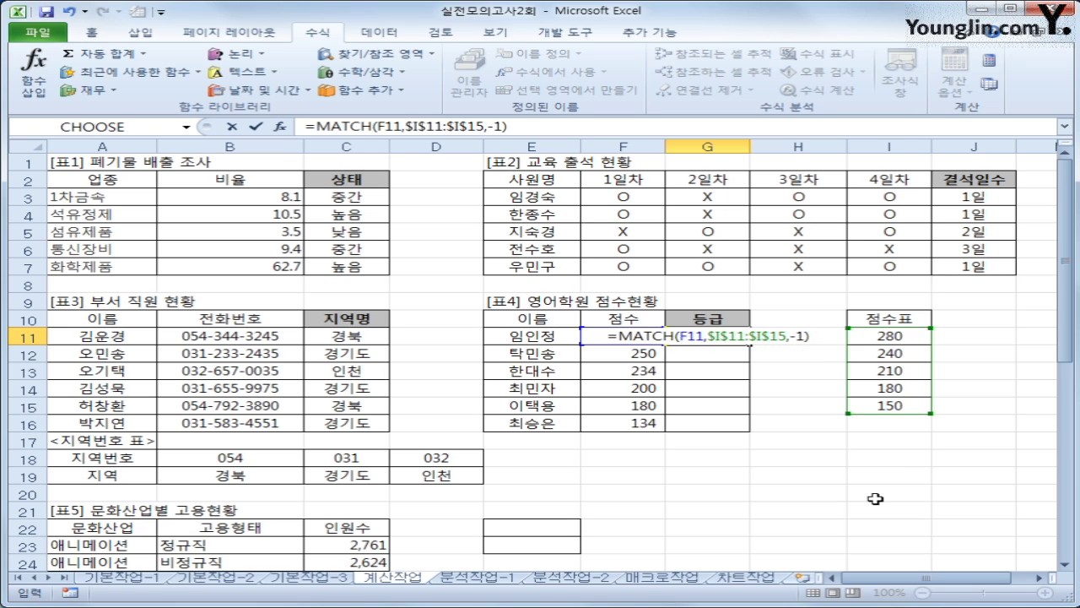
Append &"등급" to the MATCH formula in G11, accept it, and fill it down the 등급 column to G16
type("&")
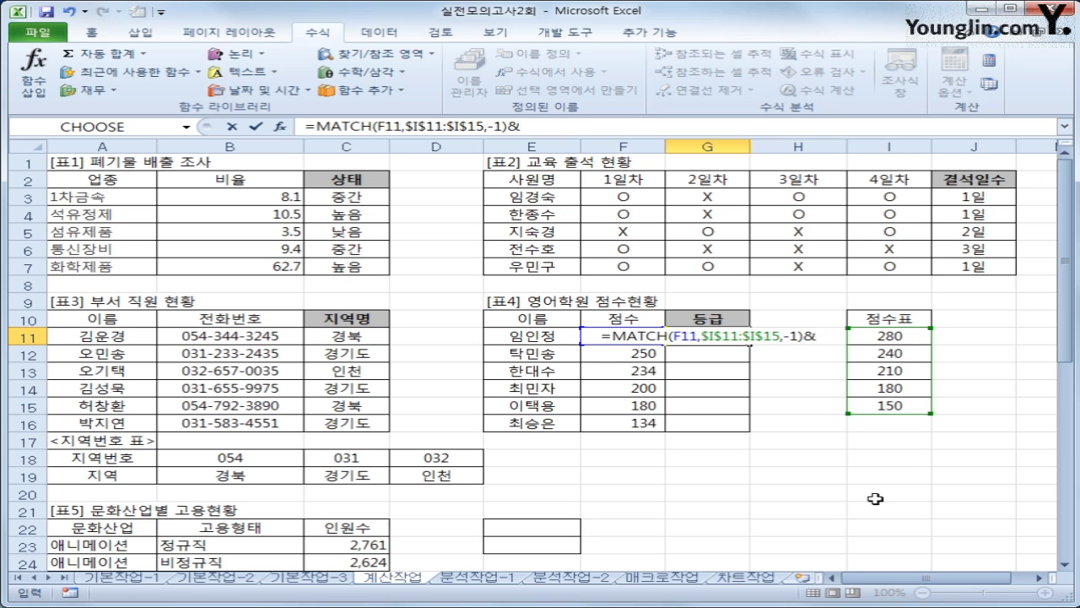
type("\"")
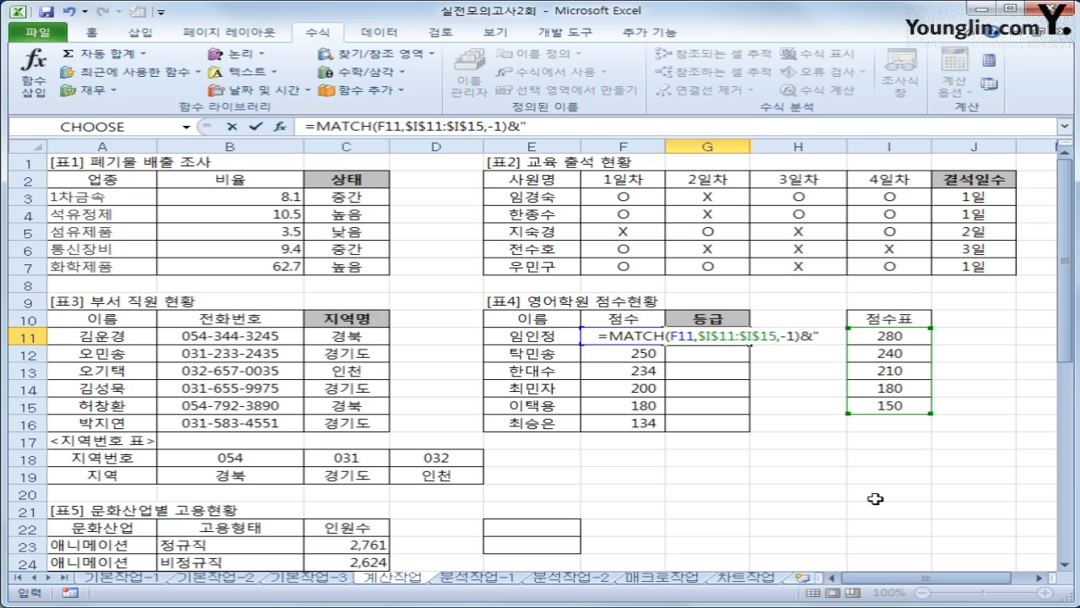
type("등ㄱ급\"")
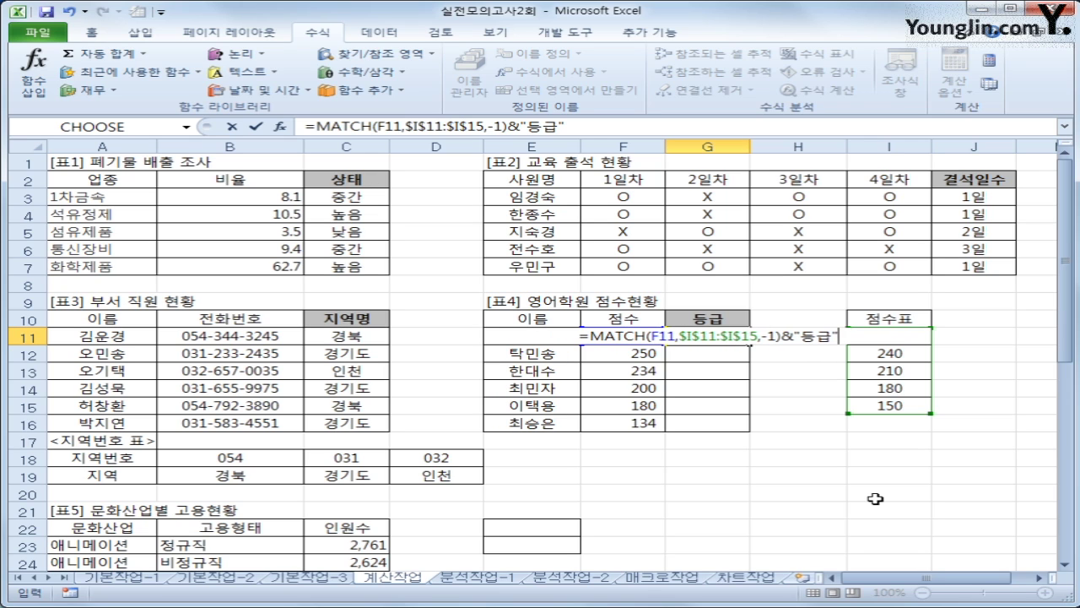
key("Return")
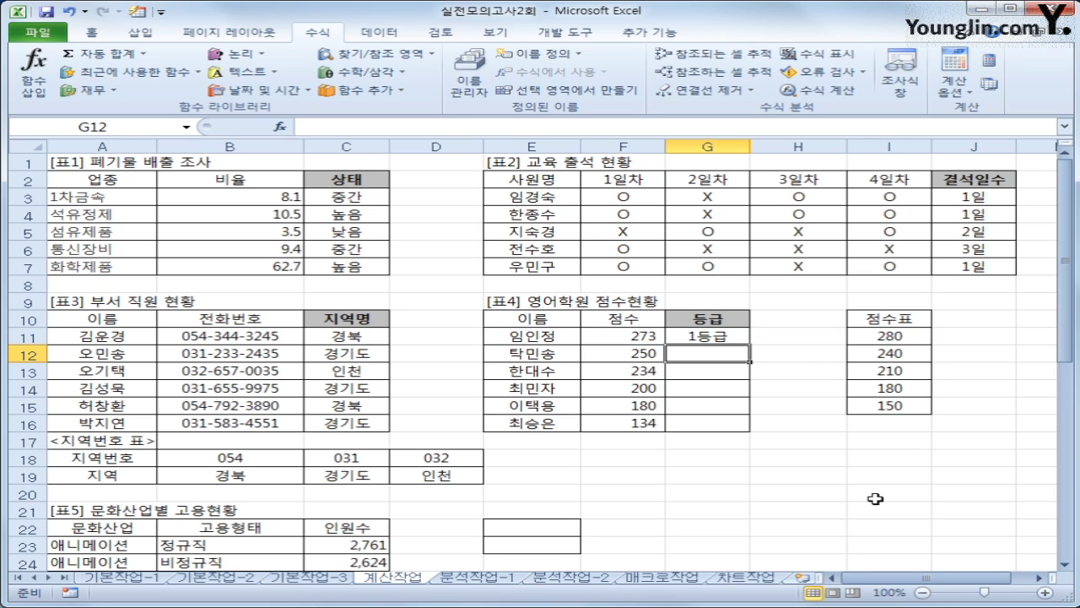
left_click(700, 336)
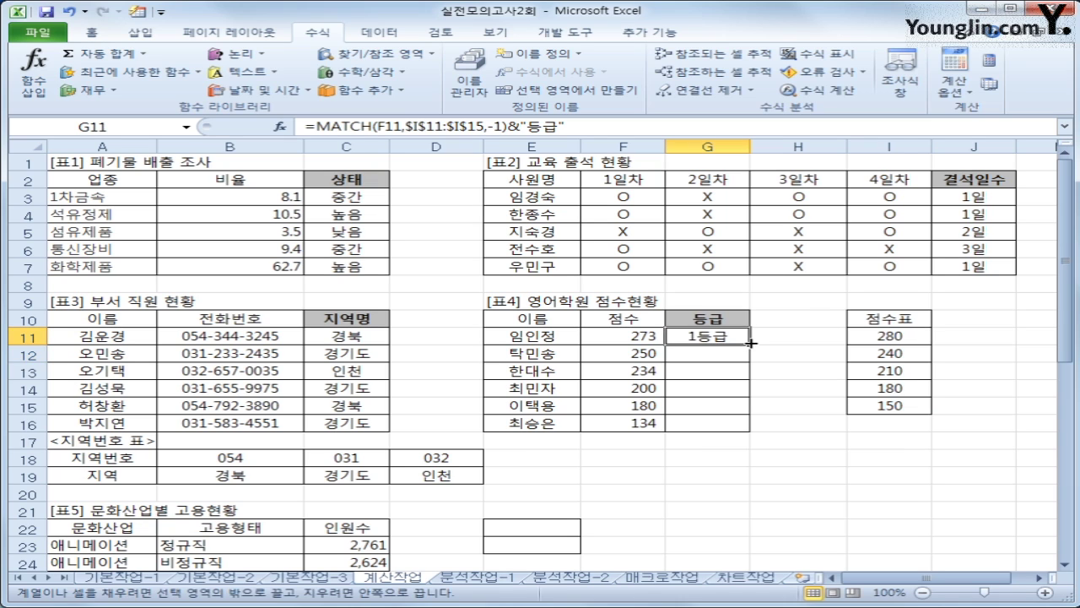
left_click_drag(750, 342, 748, 432)
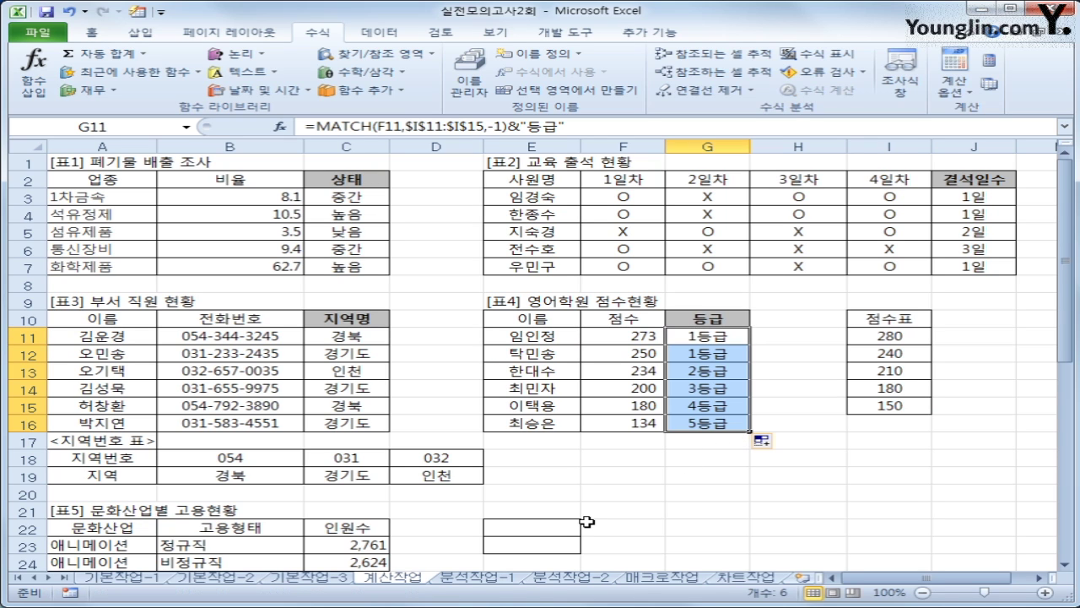
Enter the criteria for 표5 with the heading 고용형태 in E22 and the value 비정규직 in E23
scroll(587, 521, "down", 3)
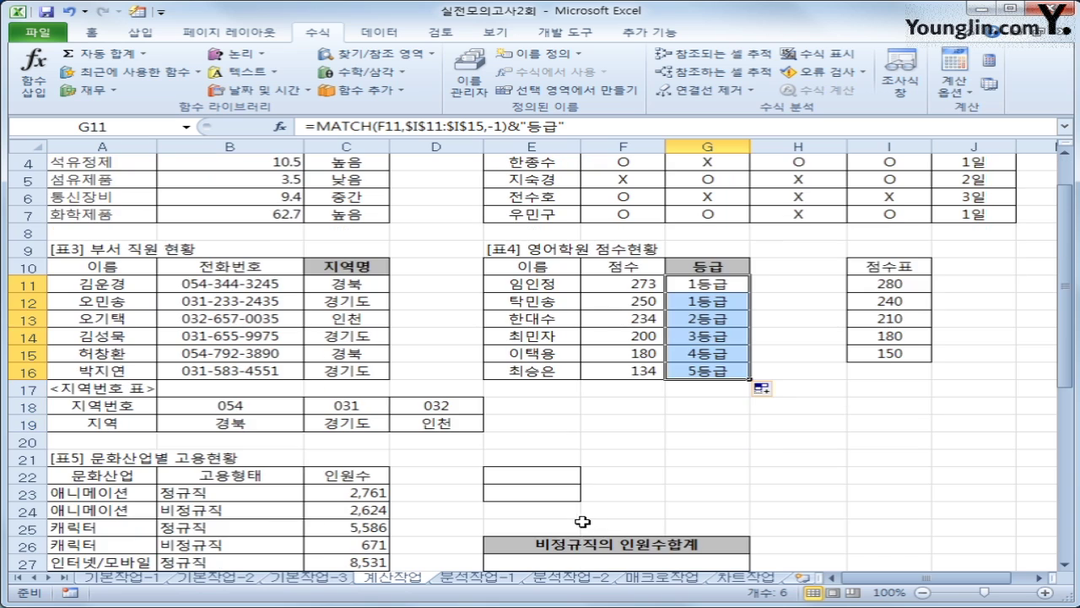
left_click(549, 375)
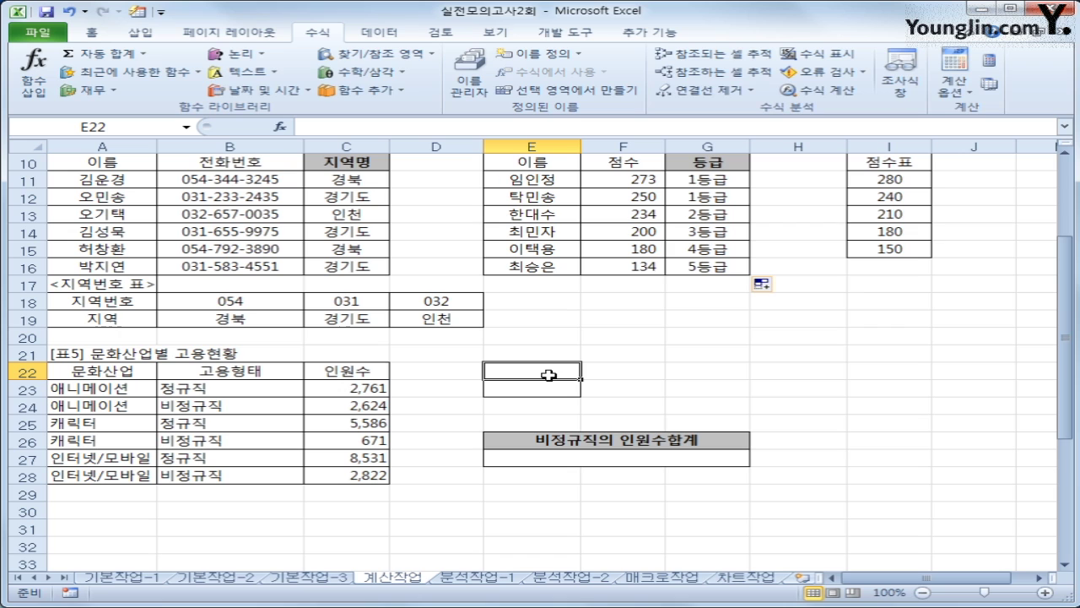
type("고용형")
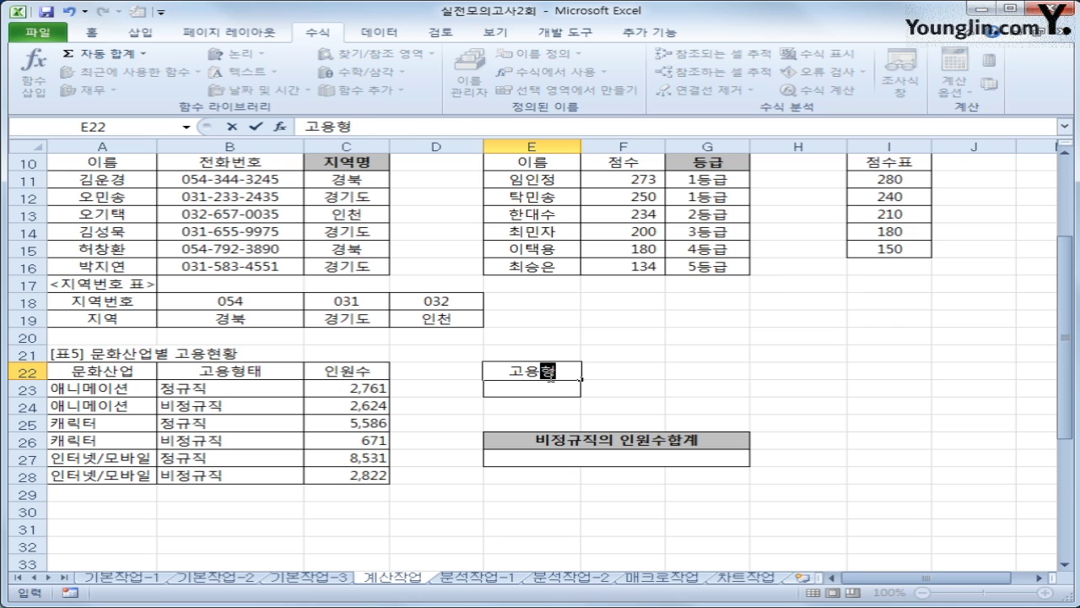
type("태")
key("Return")
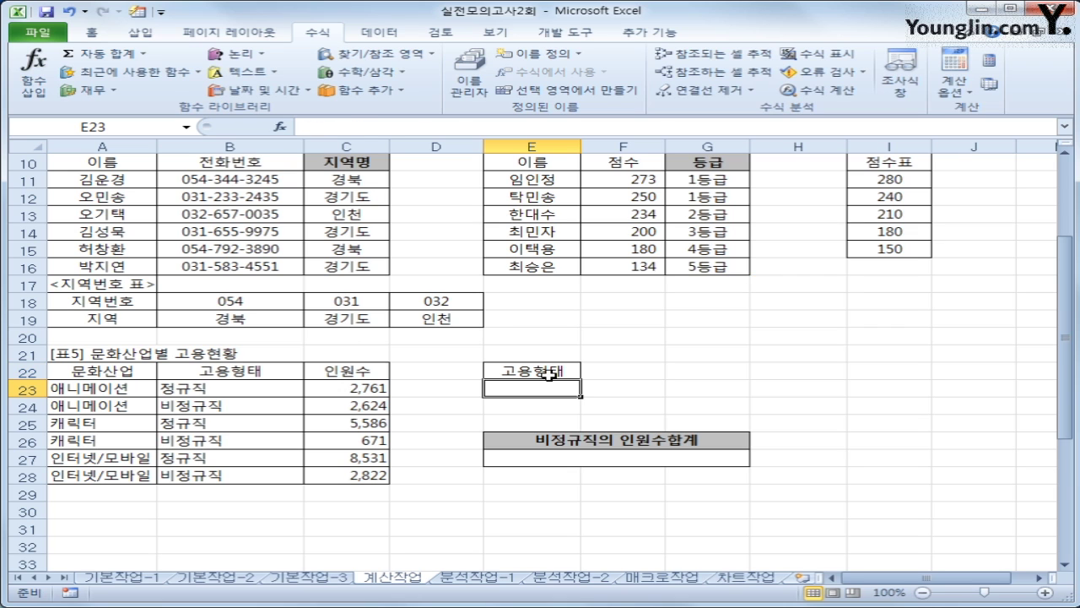
type("저규")
key("BackSpace")
key("BackSpace")
key("BackSpace")
type("비정규")
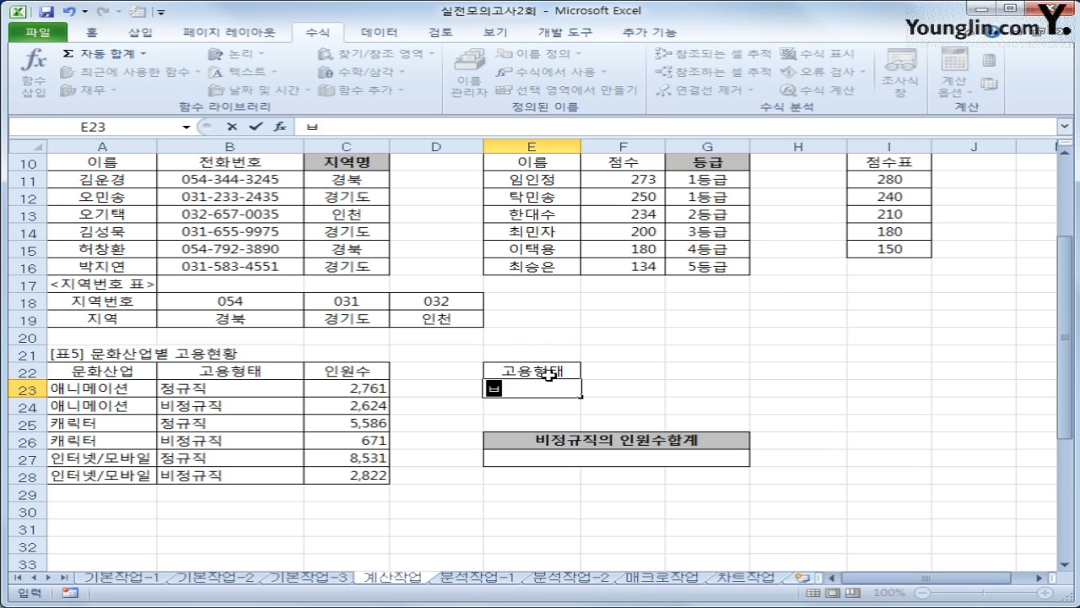
type("직")
key("Return")
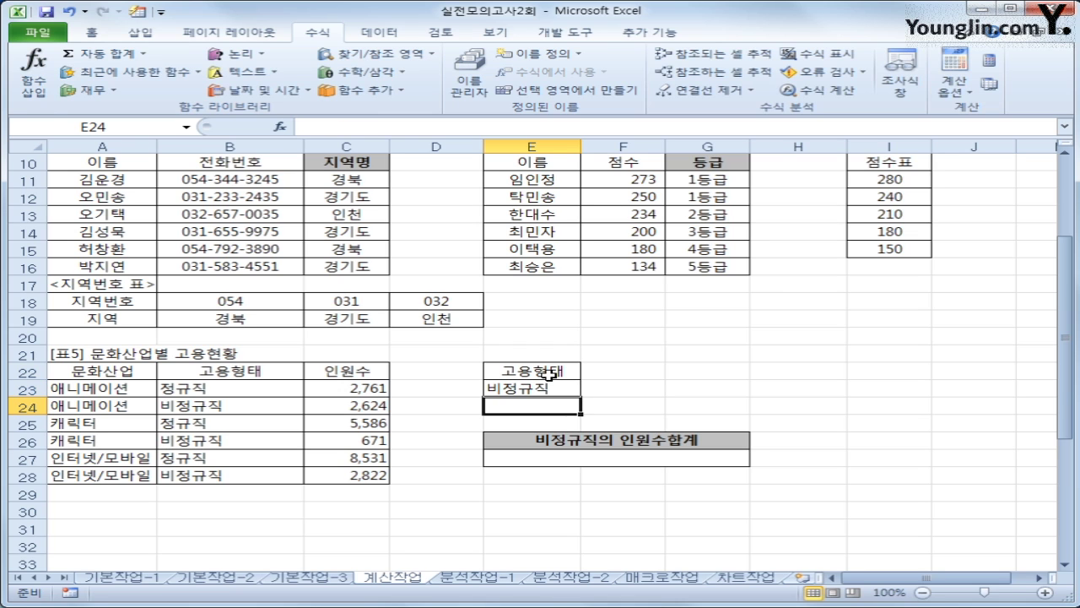
Insert the DSUM function from the 데이터베이스 category into E27, below the 비정규직의 인원수합계 heading
left_click(544, 454)
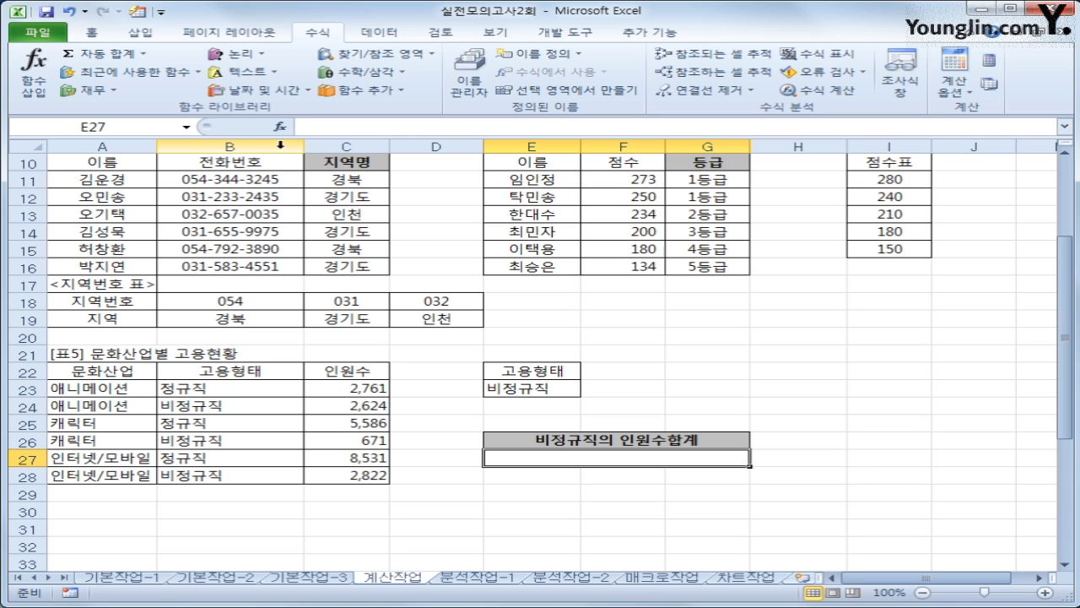
left_click(279, 125)
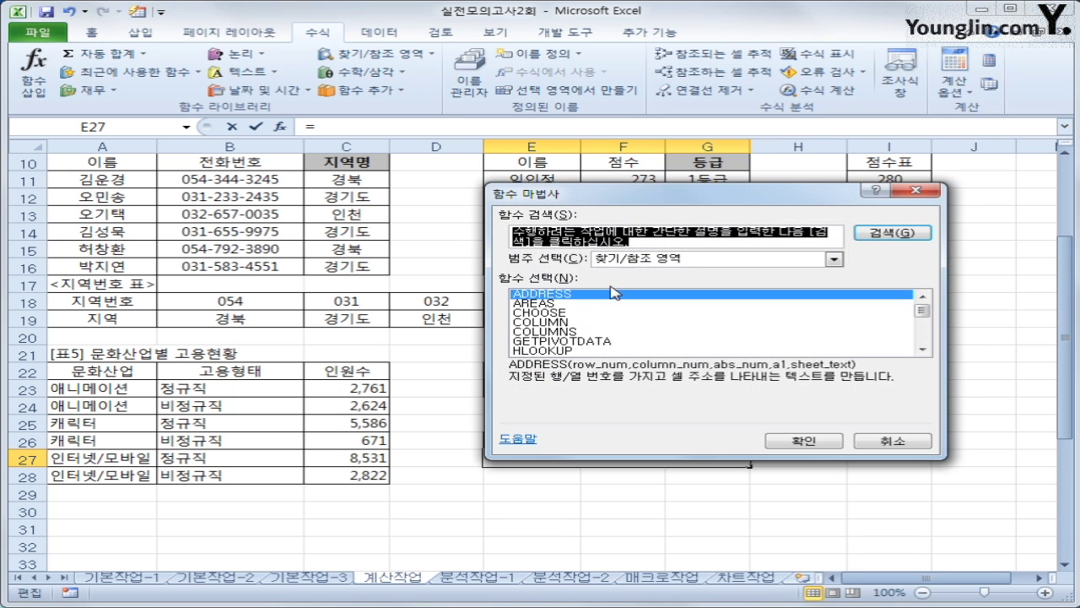
left_click(654, 261)
left_click(650, 346)
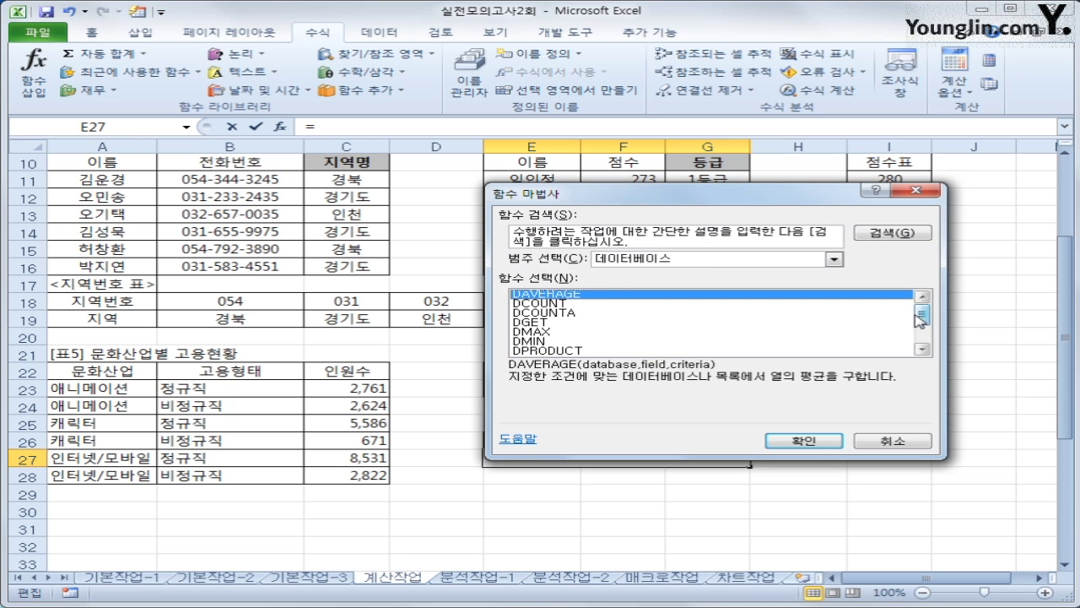
scroll(917, 319, "down", 2)
left_click(735, 335)
left_click(784, 442)
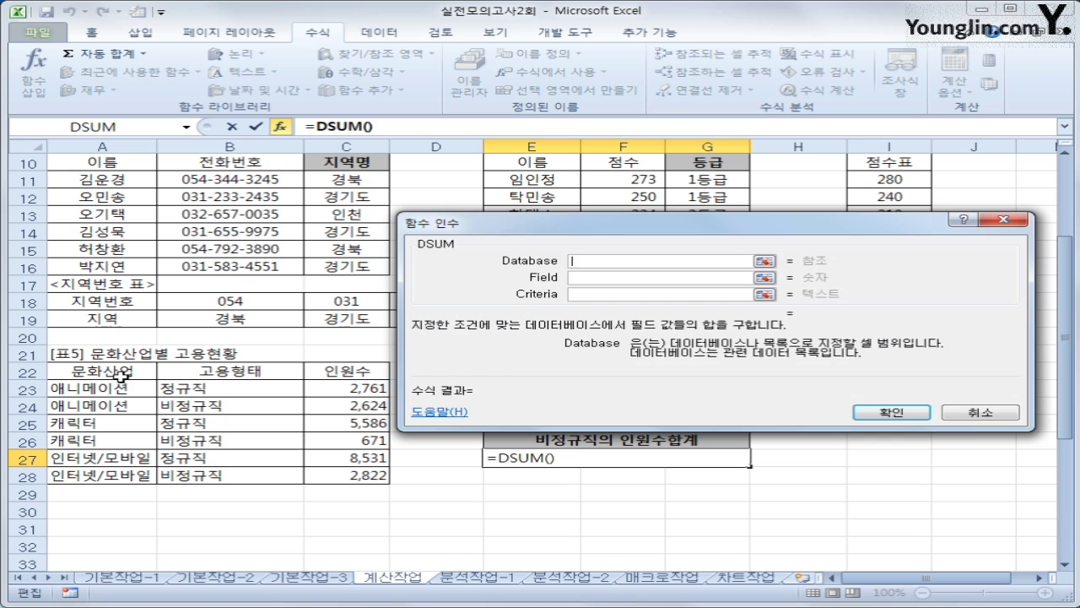
Set the DSUM arguments to database A22:C28, field C22 and criteria E22:E23, and accept the function
left_click_drag(86, 378, 324, 478)
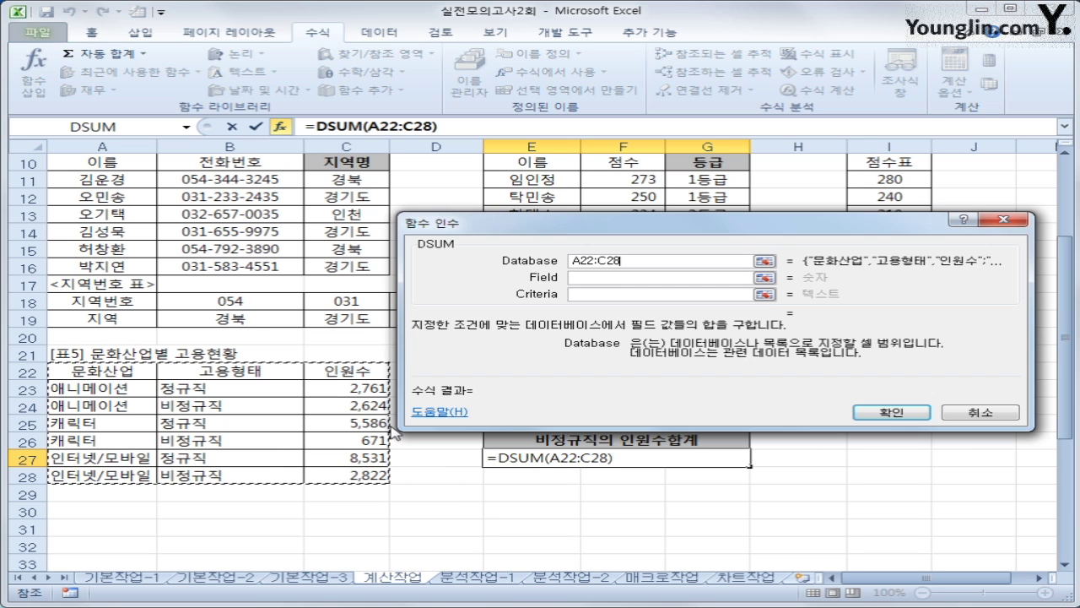
left_click(591, 279)
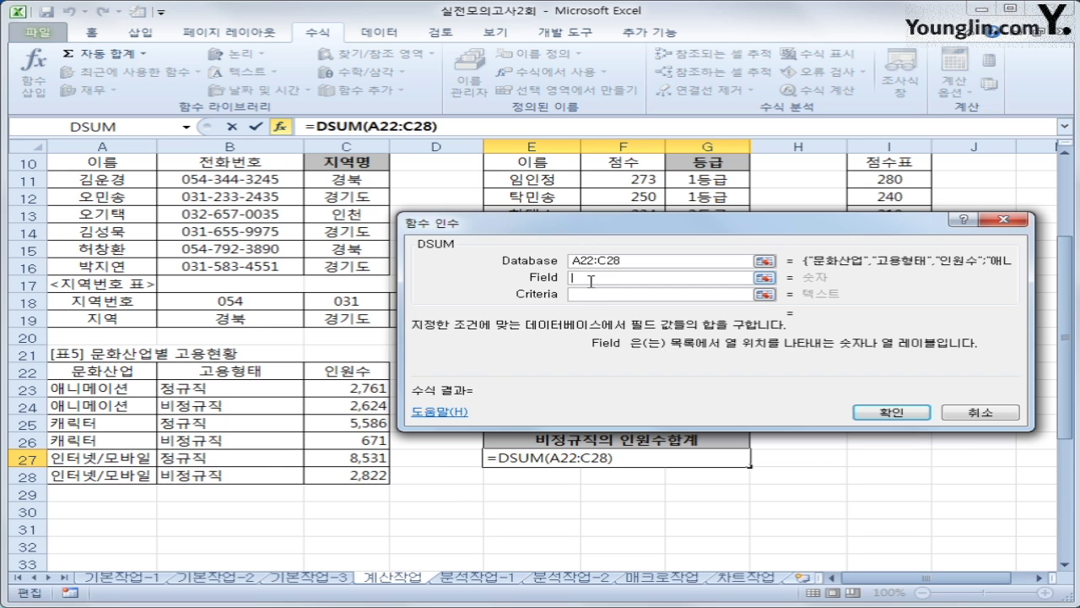
left_click(357, 371)
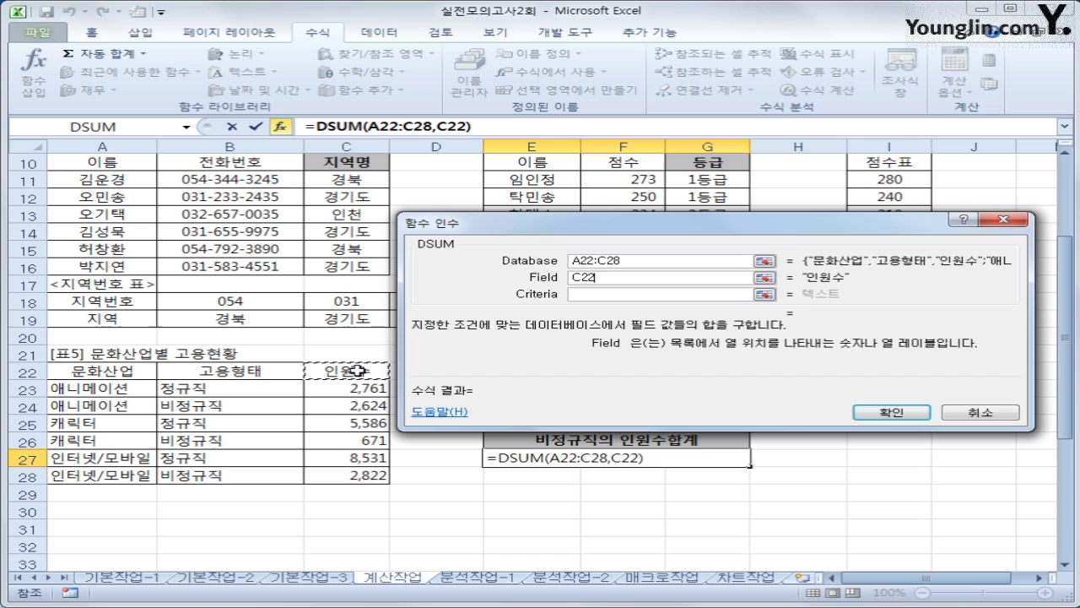
left_click(601, 295)
left_click_drag(616, 223, 562, 113)
left_click_drag(497, 372, 507, 380)
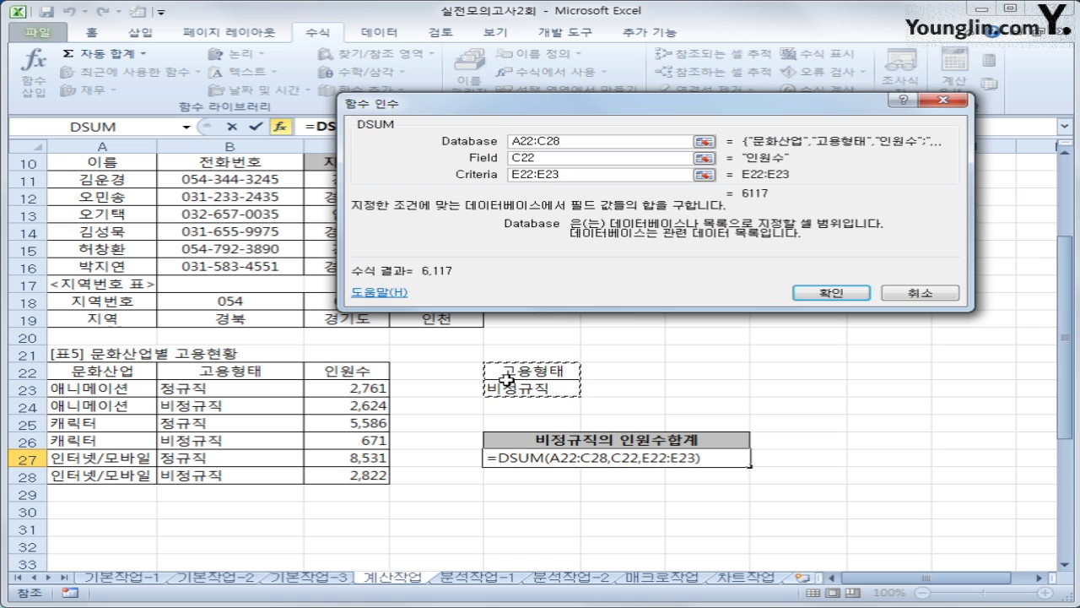
left_click(820, 293)
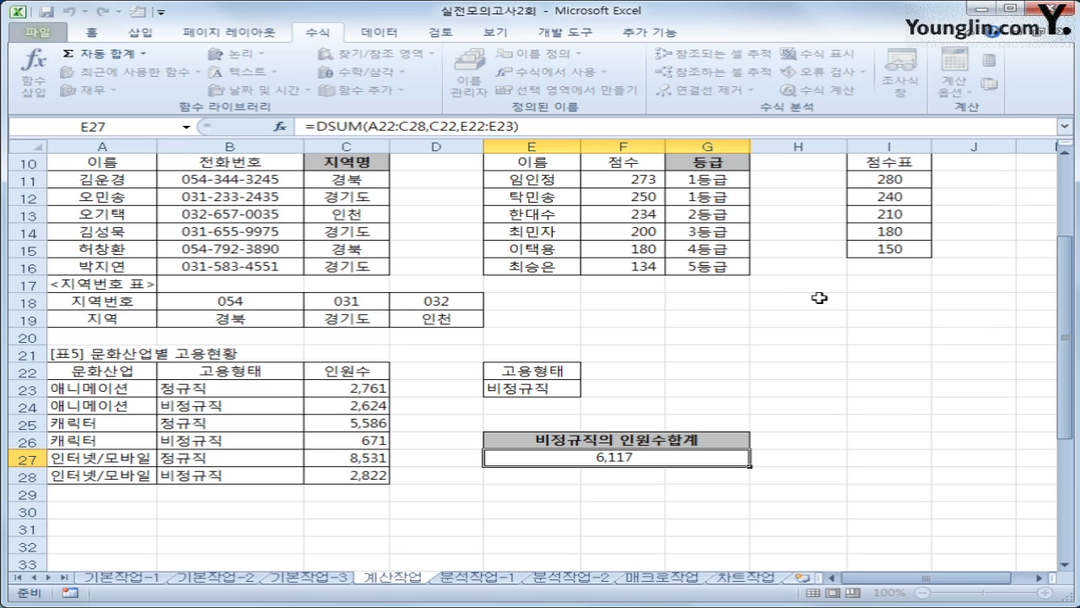
Append &"명" to the DSUM formula in E27 and accept it
left_click(562, 123)
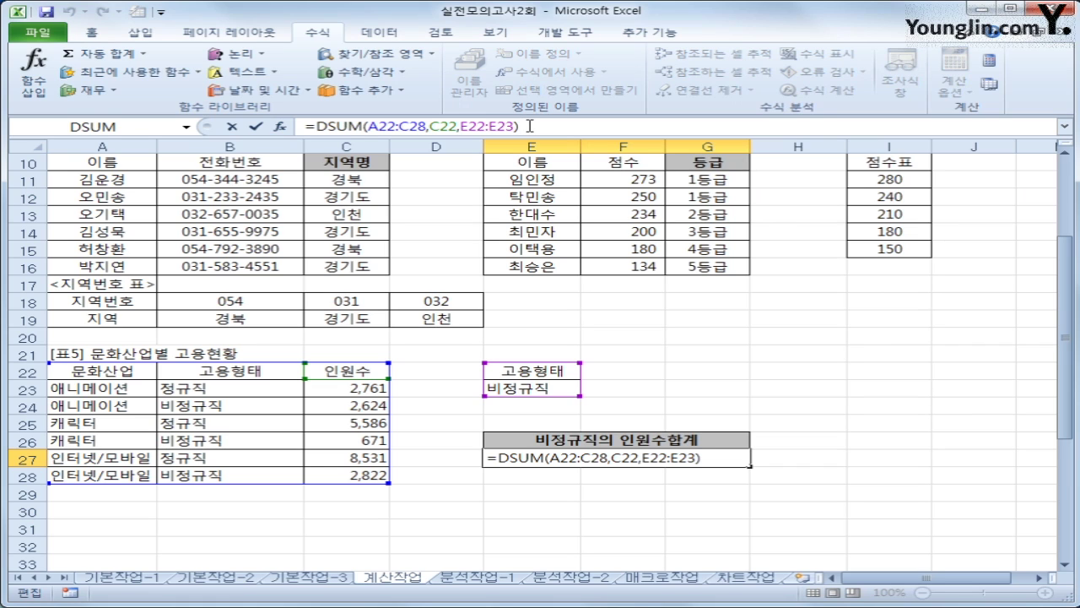
type("&\"명")
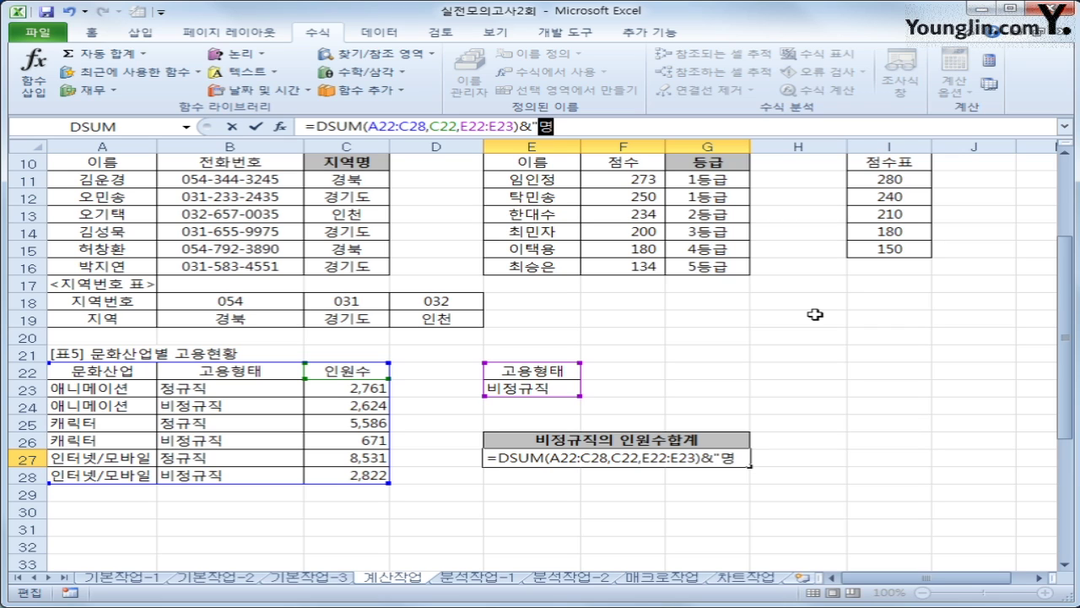
key("Return")
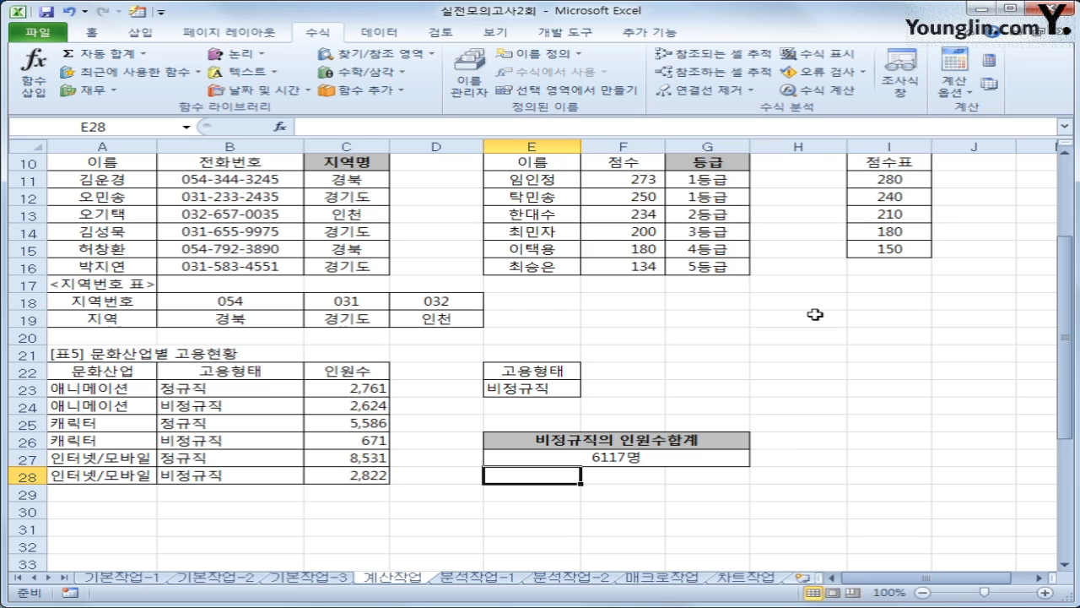
Start a PivotTable on sheet 분석작업-1 with the travel expense table B3:J15 as its source range
left_click(460, 579)
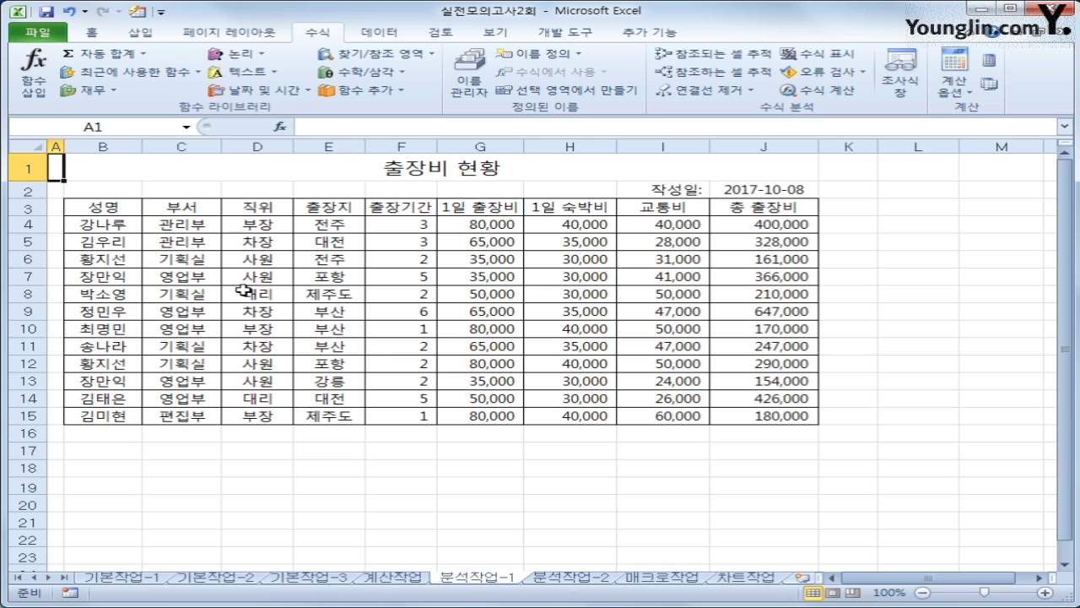
left_click(168, 211)
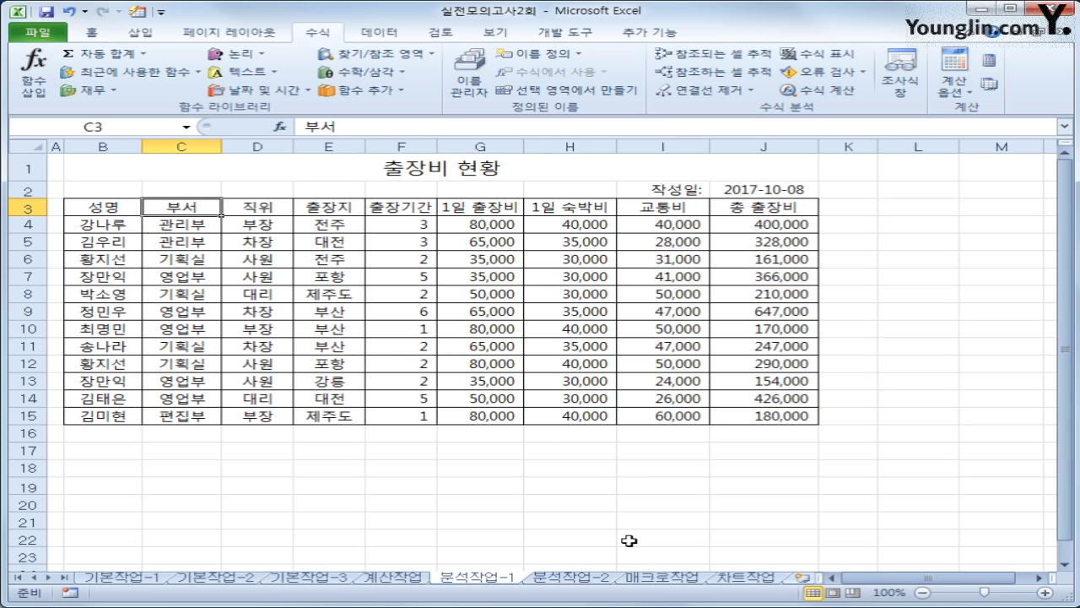
left_click(140, 32)
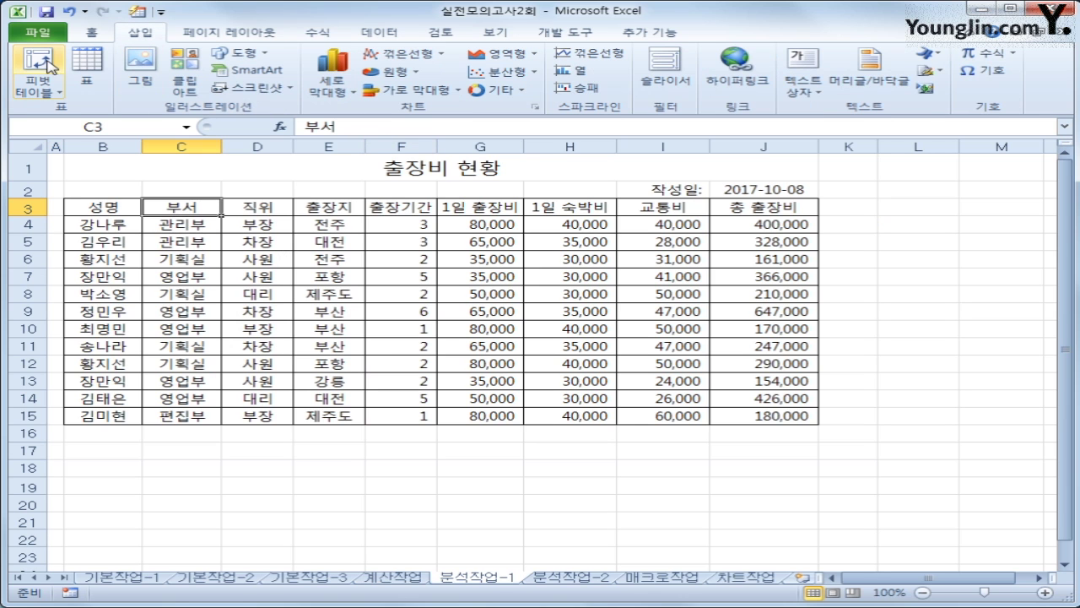
left_click(37, 64)
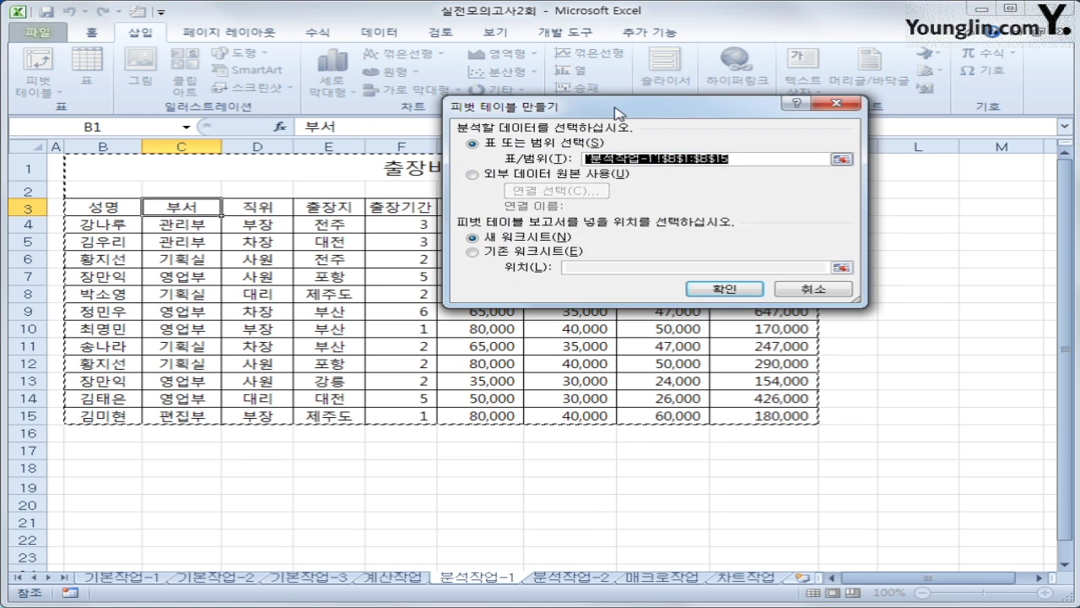
left_click_drag(615, 111, 687, 350)
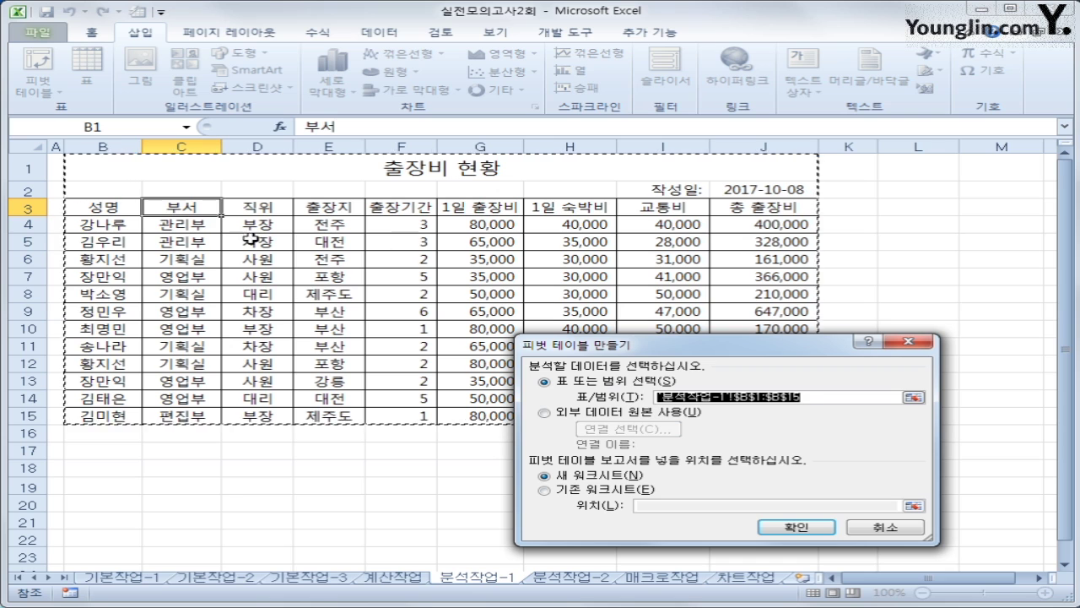
left_click_drag(117, 205, 723, 416)
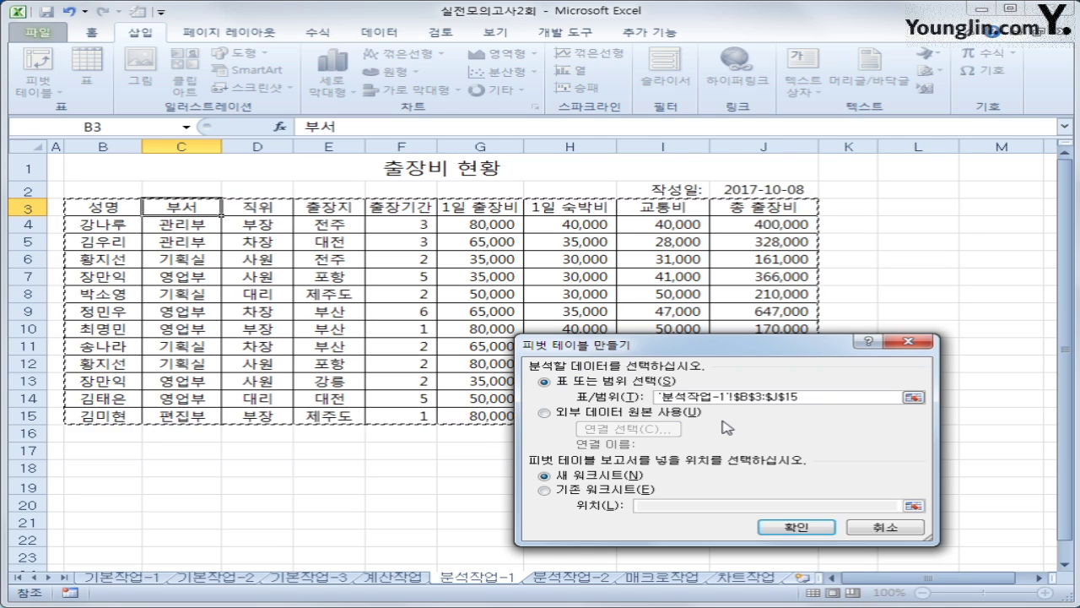
Place the PivotTable on the existing worksheet at cell B21 and create it
left_click(636, 495)
left_click(643, 506)
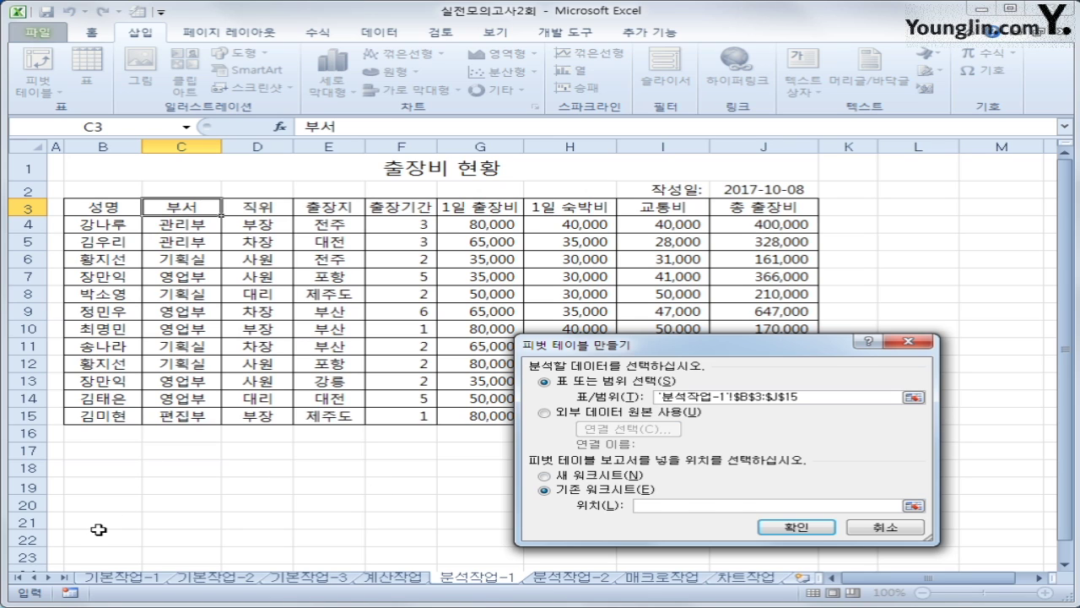
left_click(99, 534)
left_click(99, 524)
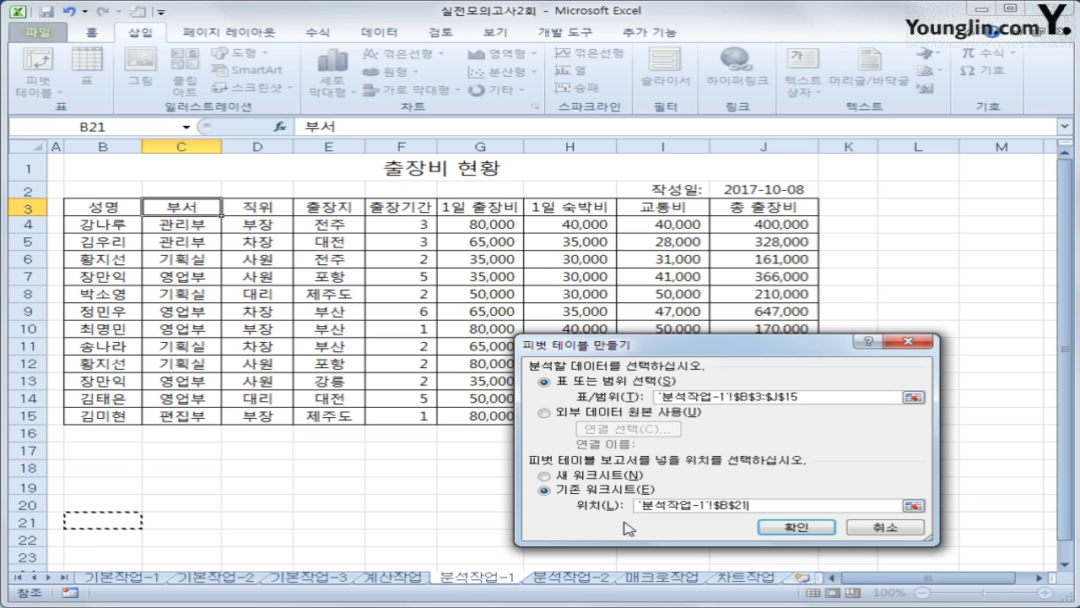
left_click(767, 527)
scroll(513, 419, "down", 5)
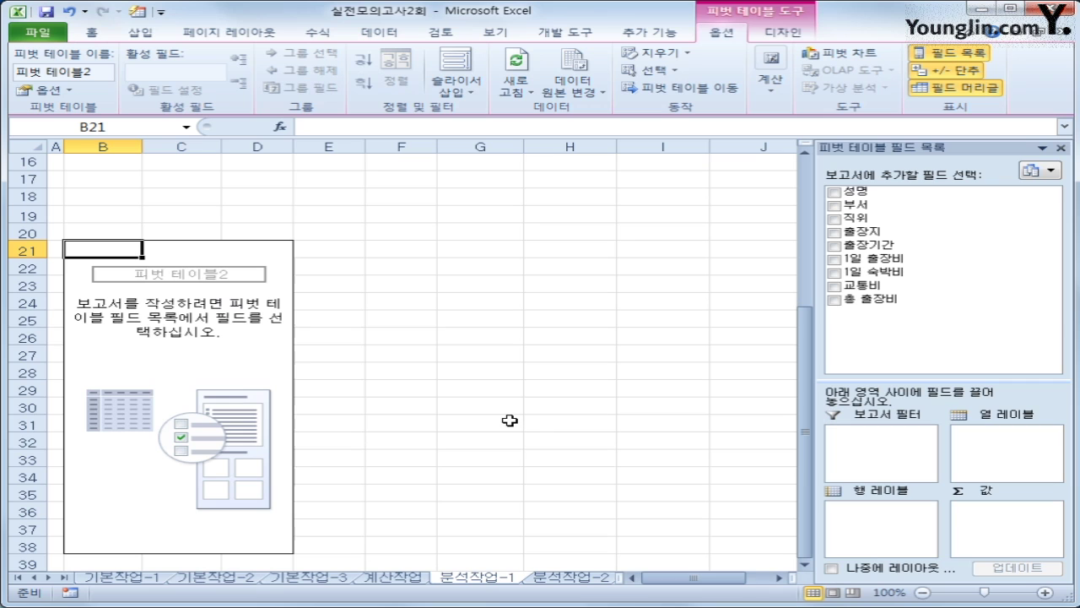
Assign 부서 as report filter, 성명 as row label, 출장지 as column label and 총 출장비 as value
left_click_drag(857, 204, 892, 464)
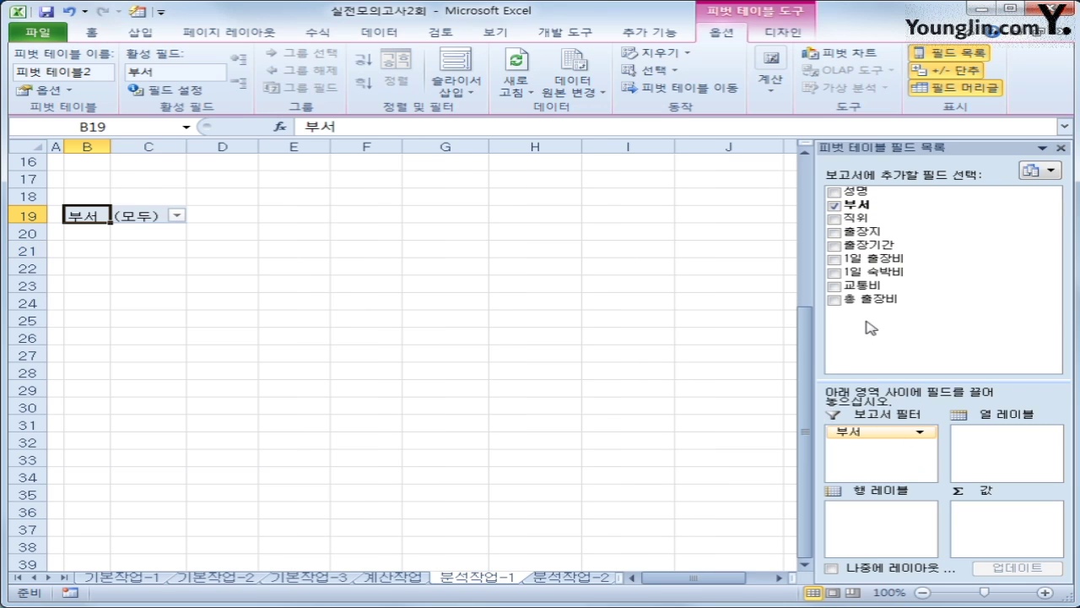
left_click_drag(857, 192, 864, 535)
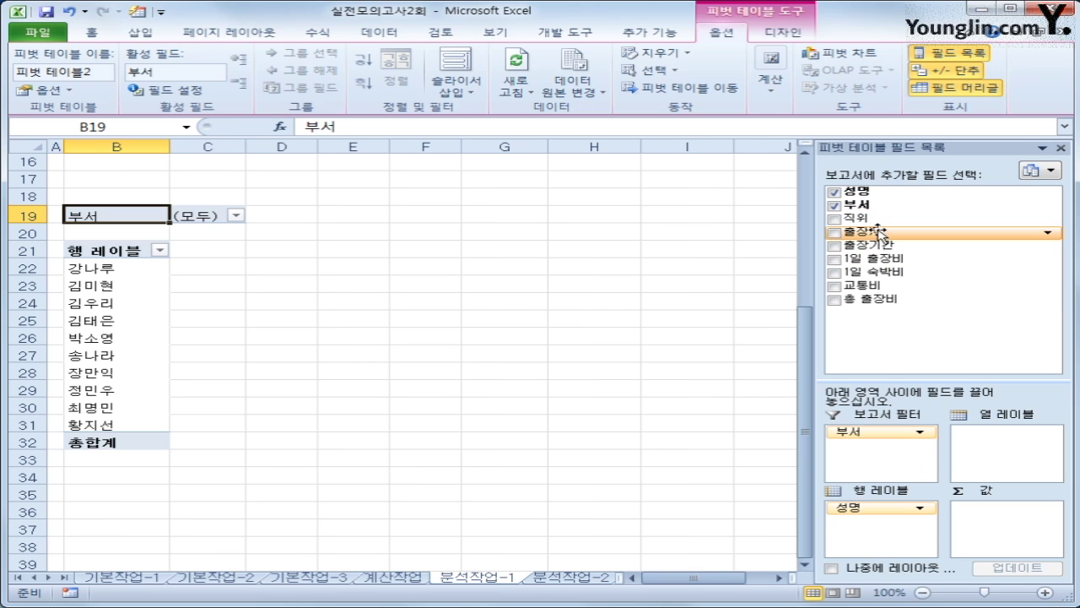
left_click_drag(873, 231, 991, 451)
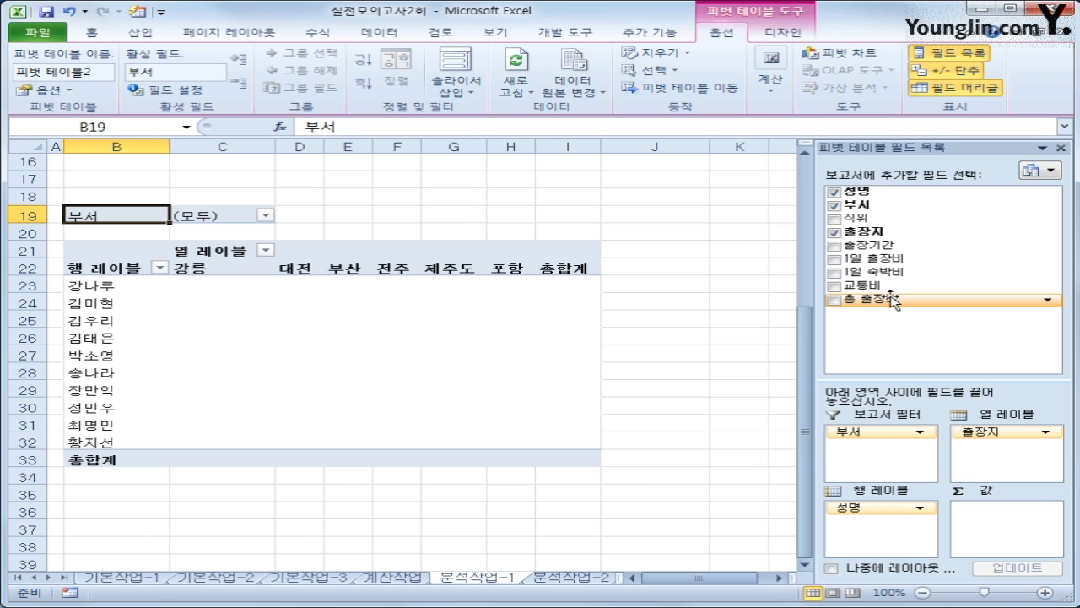
left_click_drag(891, 300, 961, 517)
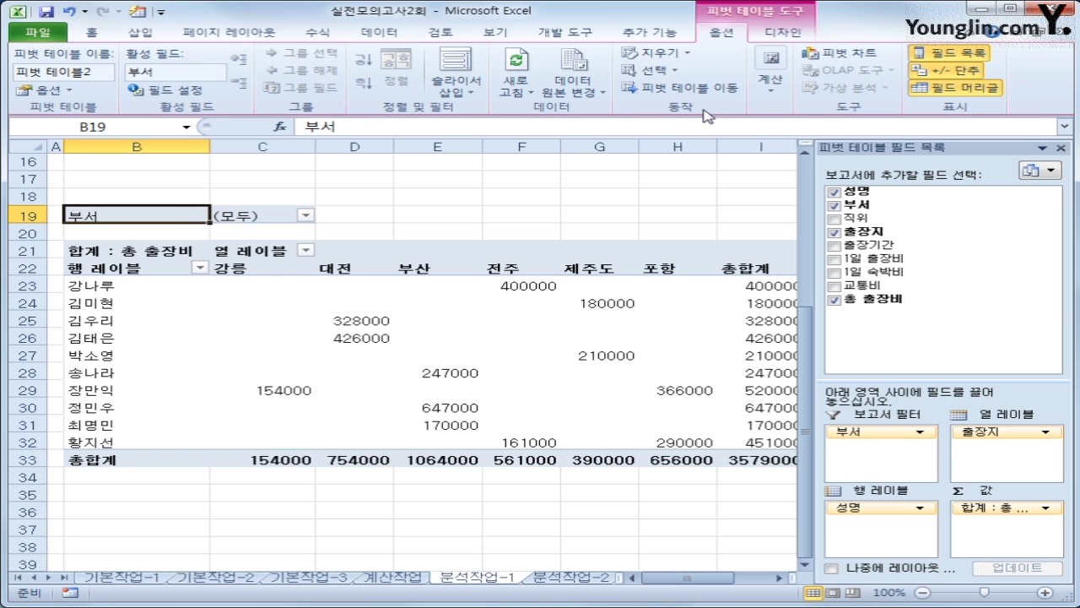
Change the PivotTable's report layout so the field names 성명 and 출장지 replace the generic row and column label headings
left_click(763, 34)
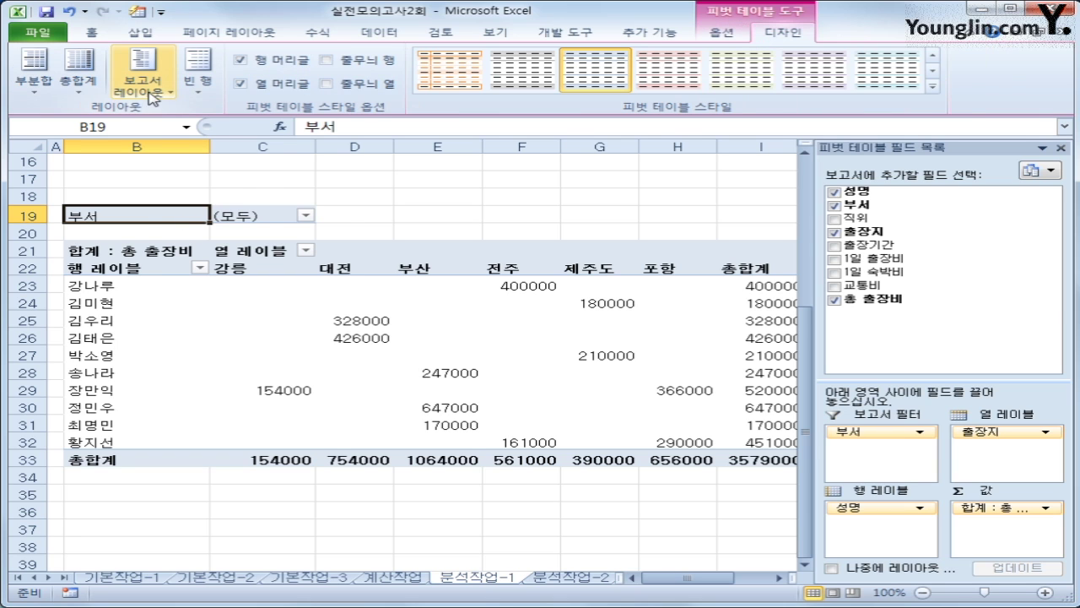
left_click(150, 98)
left_click(196, 166)
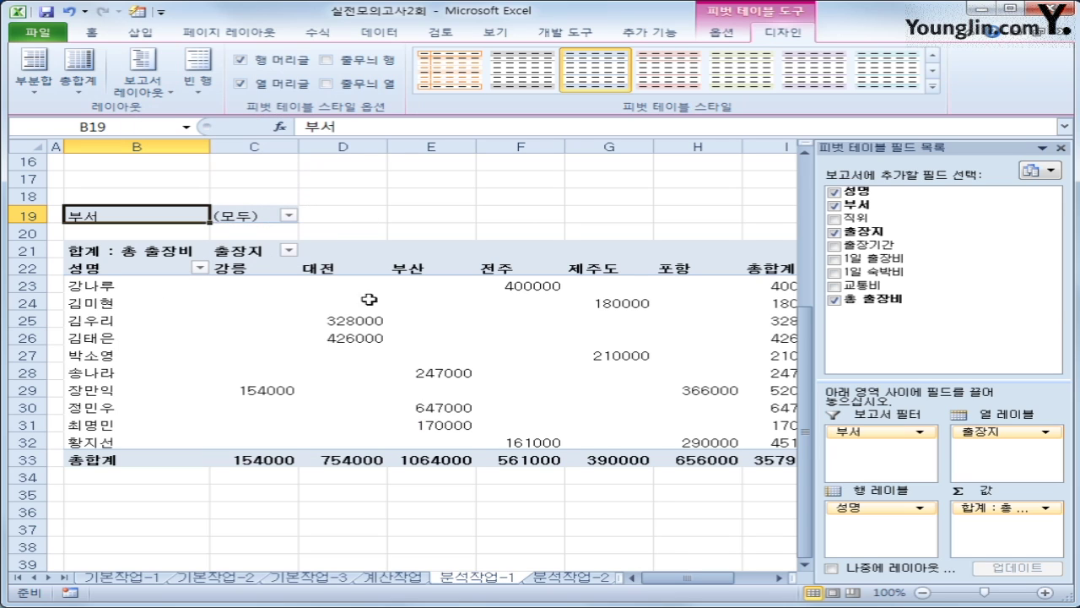
Turn off the grand totals for rows and columns in the PivotTable options
right_click(155, 215)
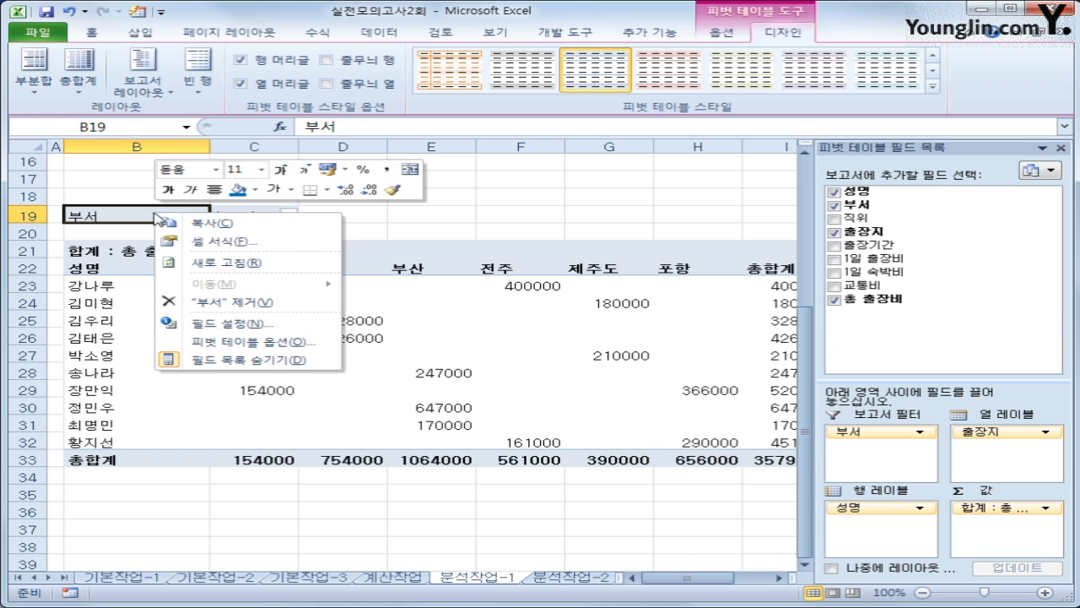
left_click(267, 343)
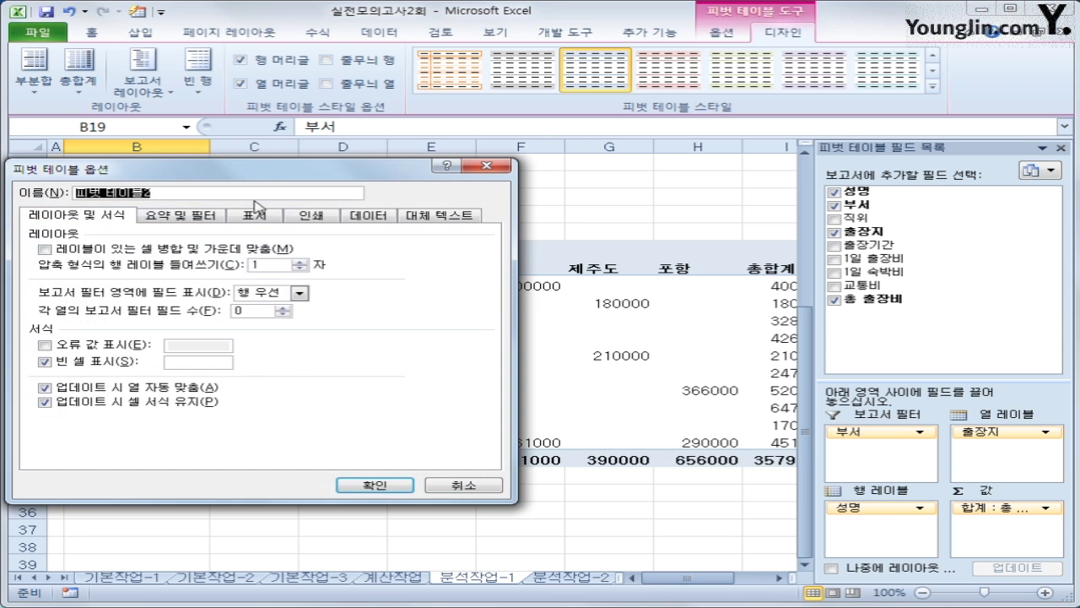
left_click_drag(262, 175, 534, 156)
left_click(533, 157)
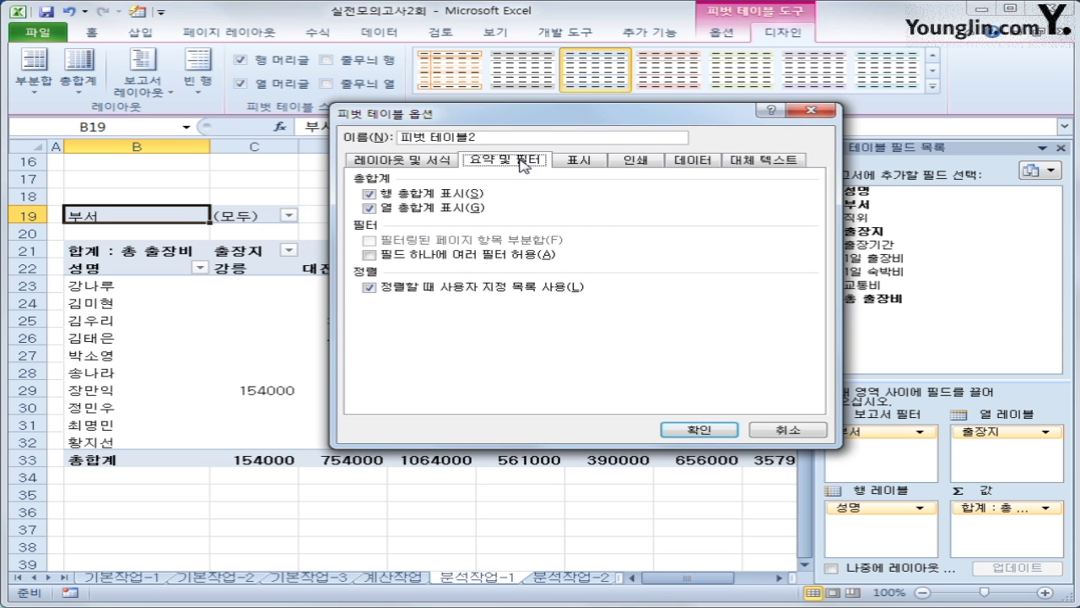
left_click(456, 197)
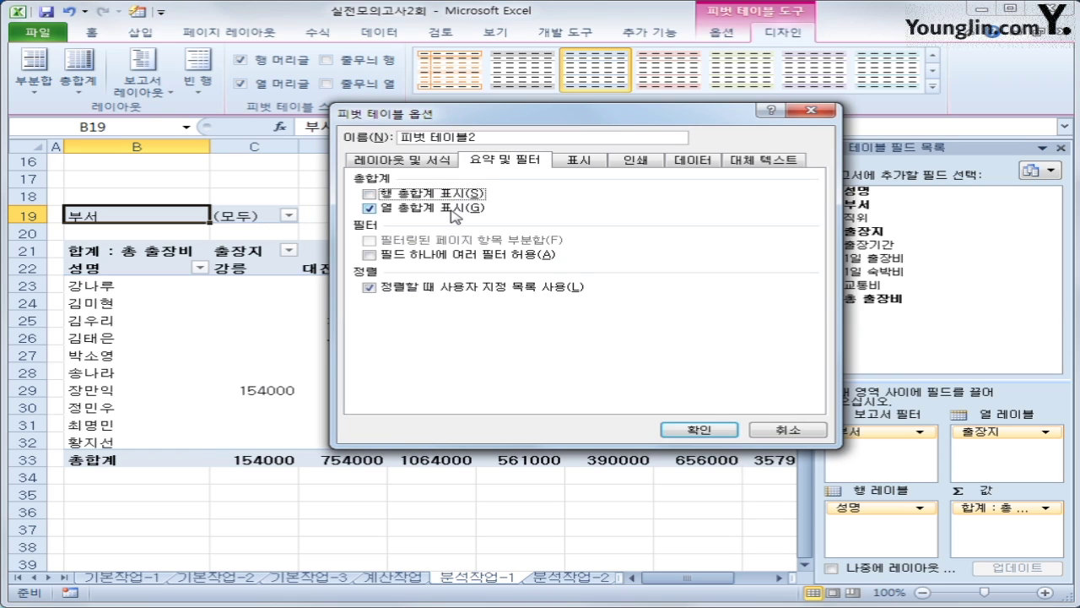
left_click(455, 211)
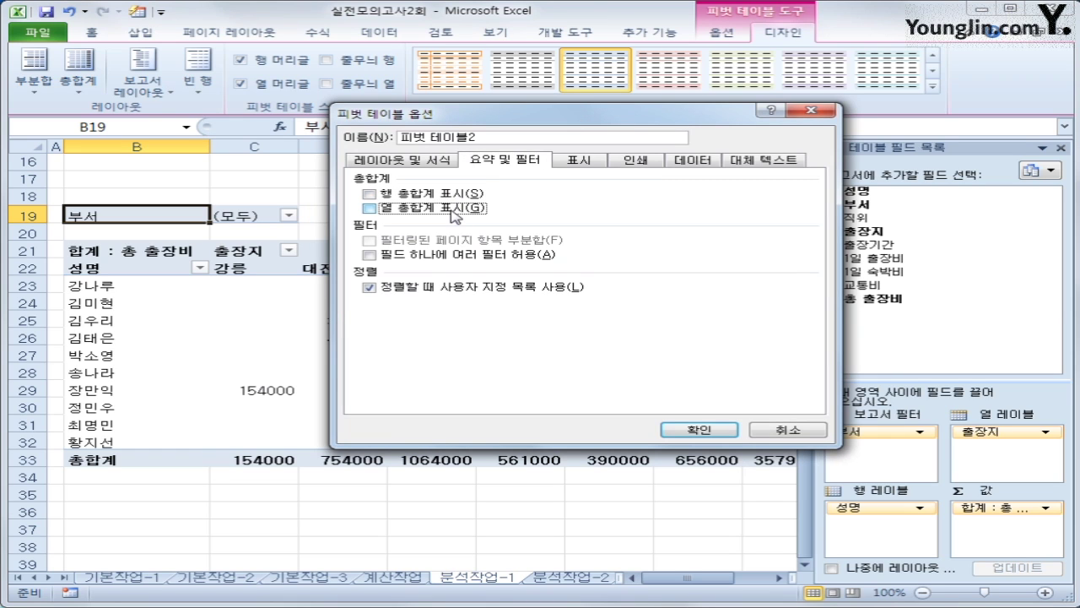
Set empty PivotTable cells to display * and apply the options
left_click(424, 161)
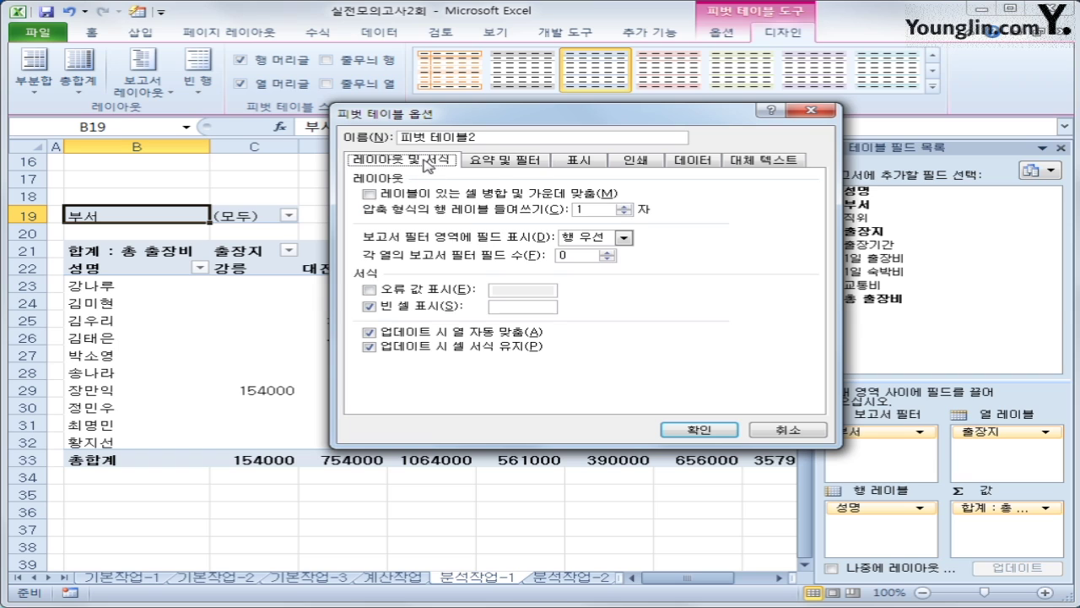
left_click(521, 307)
type("ㅓ")
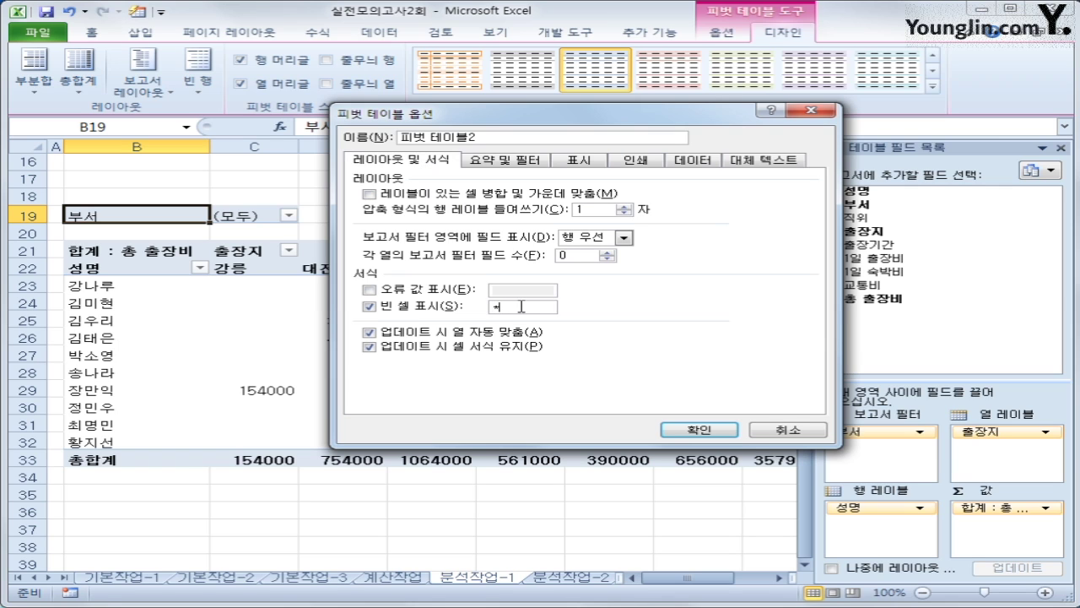
key("BackSpace")
type("*")
left_click(698, 429)
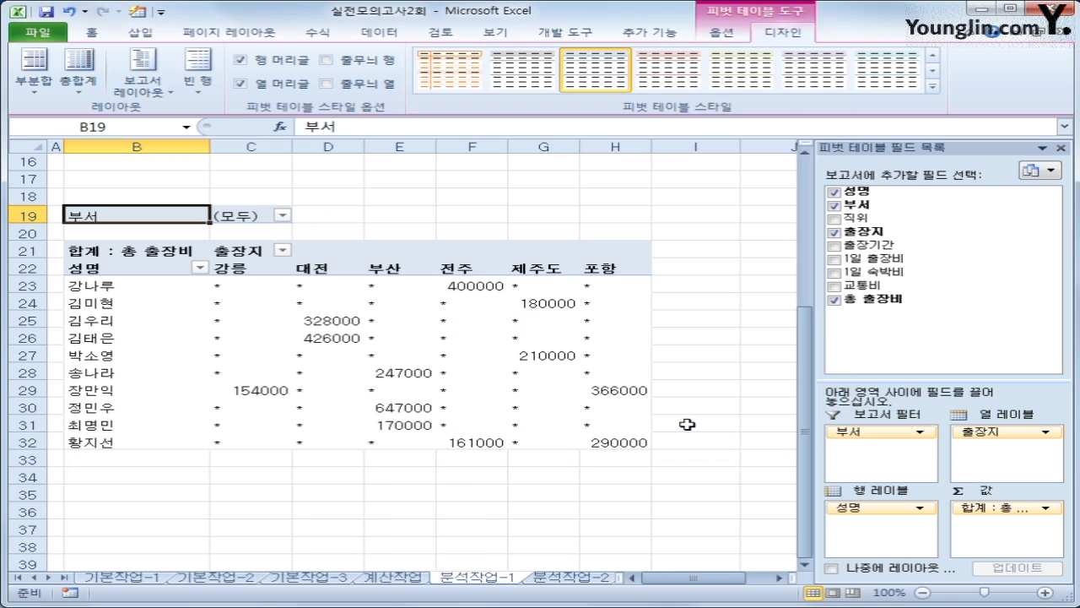
left_click(700, 494)
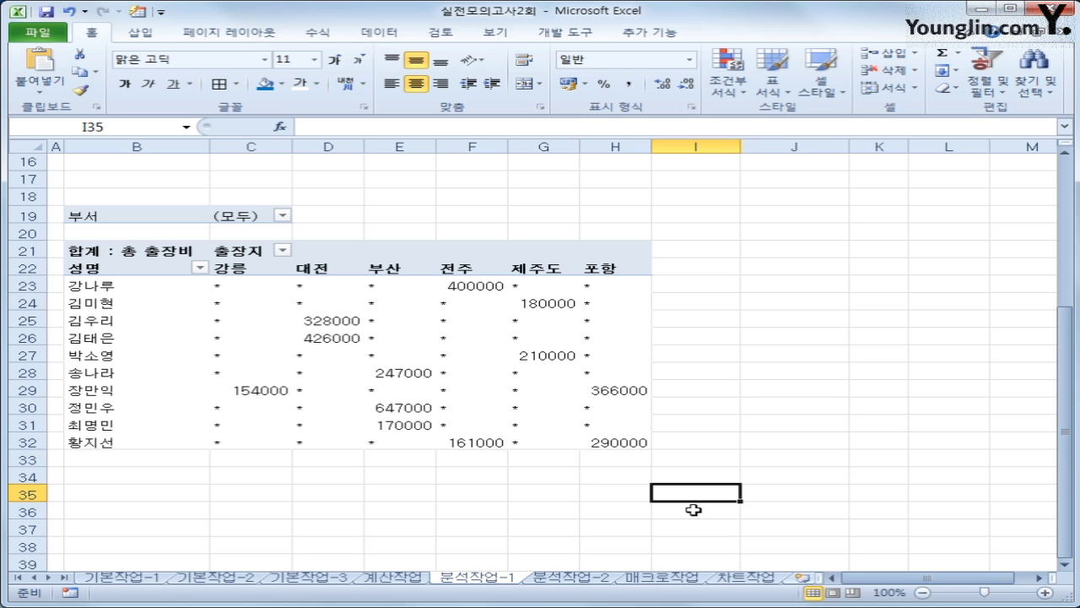
Define the name 기본상여율 for cell C13 on sheet 분석작업-2
left_click(567, 576)
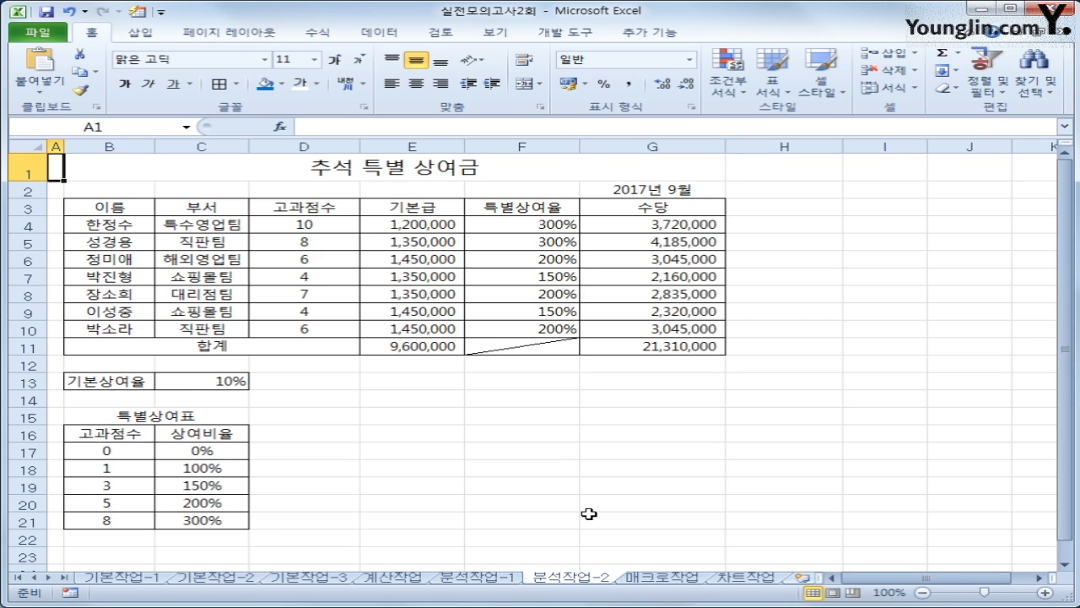
left_click(181, 377)
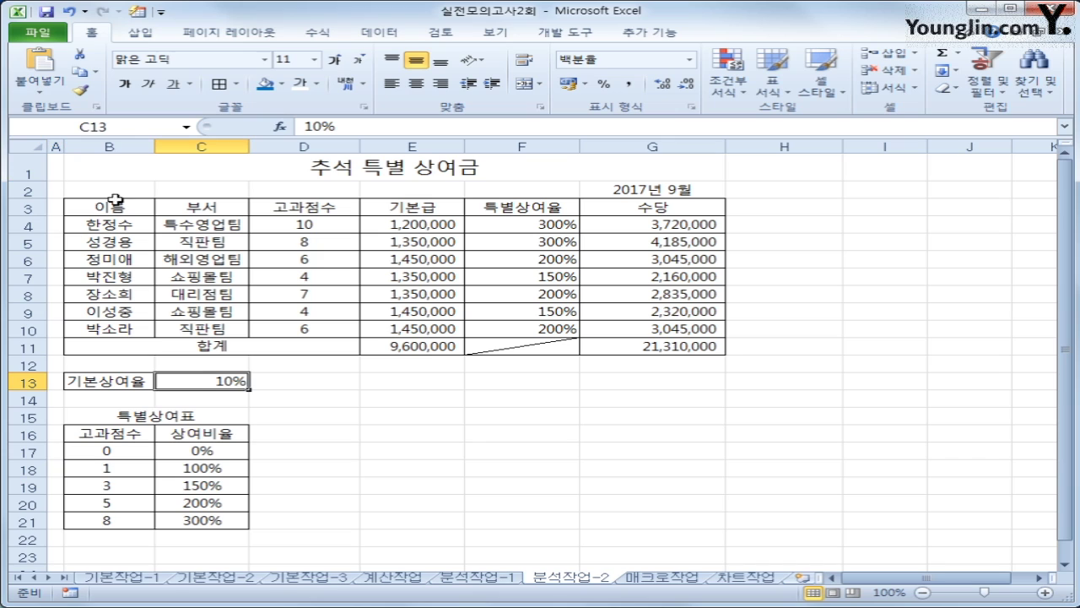
left_click(121, 128)
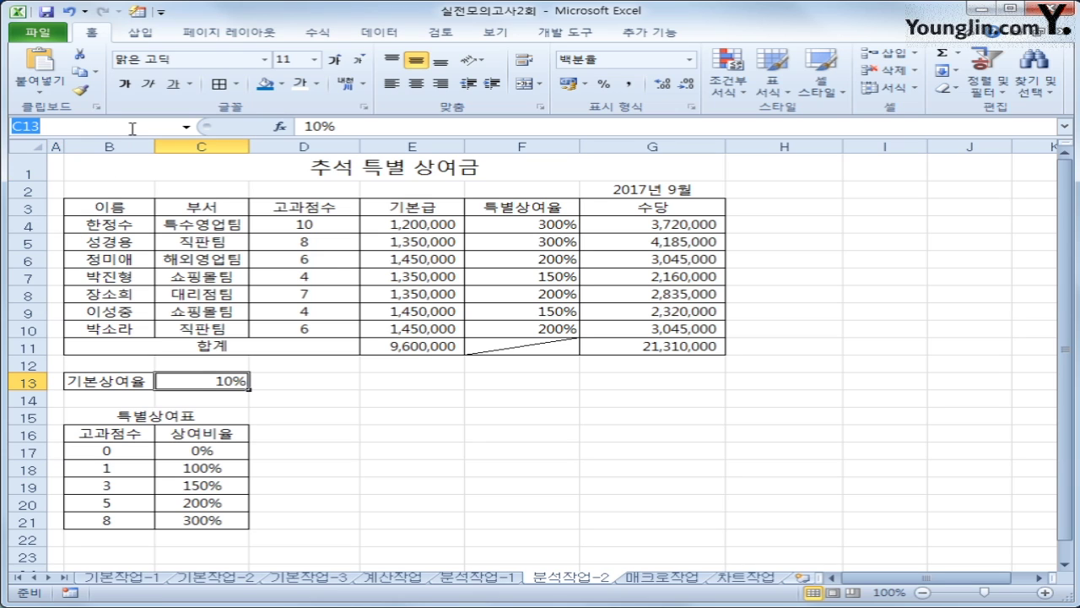
type("기본상여유")
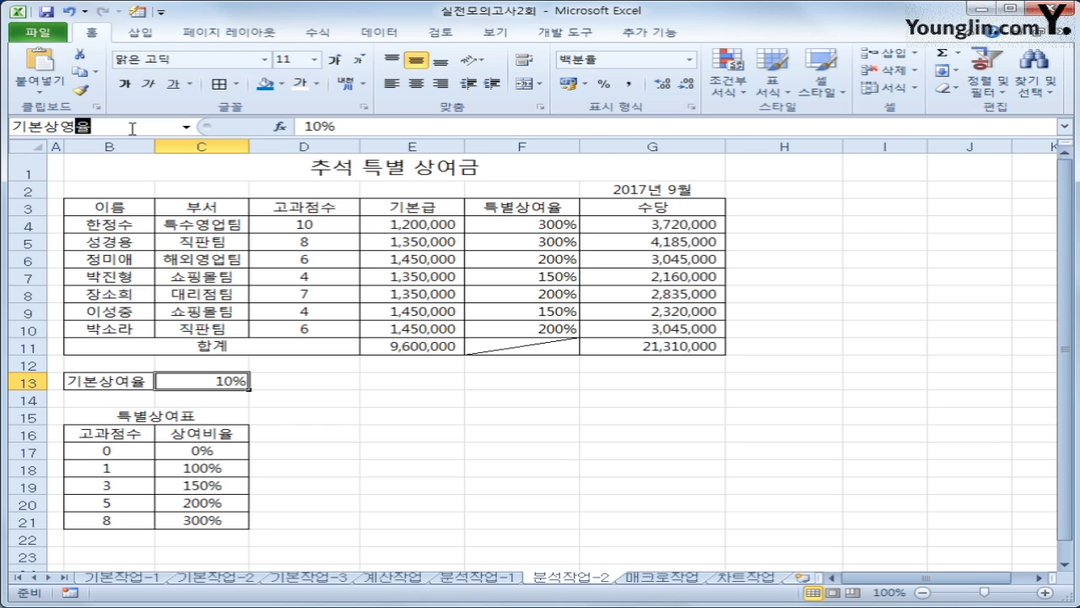
key("BackSpace")
key("BackSpace")
key("BackSpace")
type("여율")
key("Return")
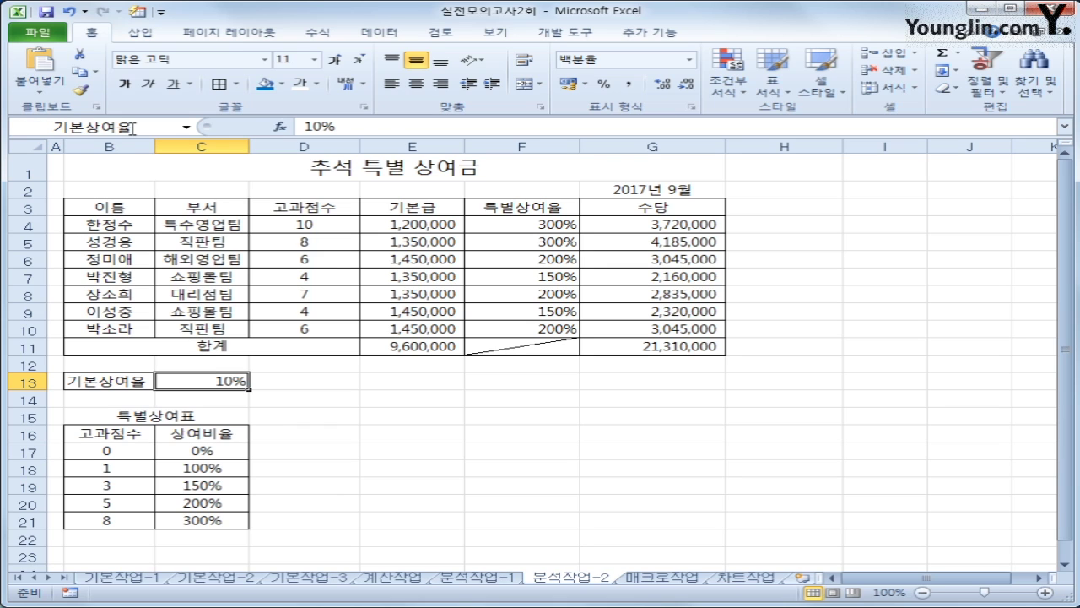
Define the name 수당합계 for the 수당 total in cell G11
left_click(666, 356)
left_click(166, 125)
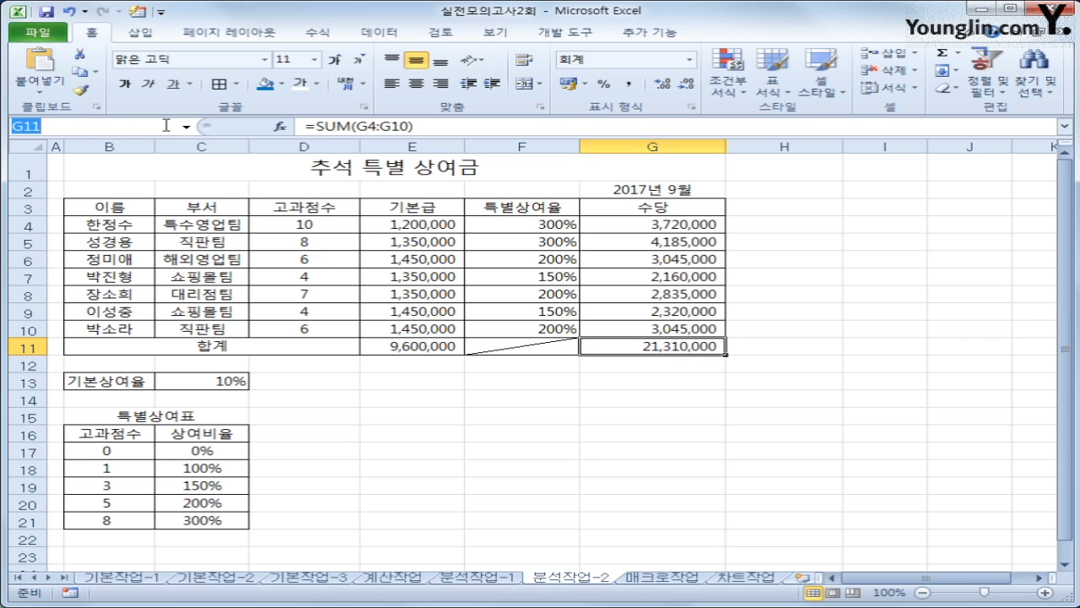
type("수당합ㄱ")
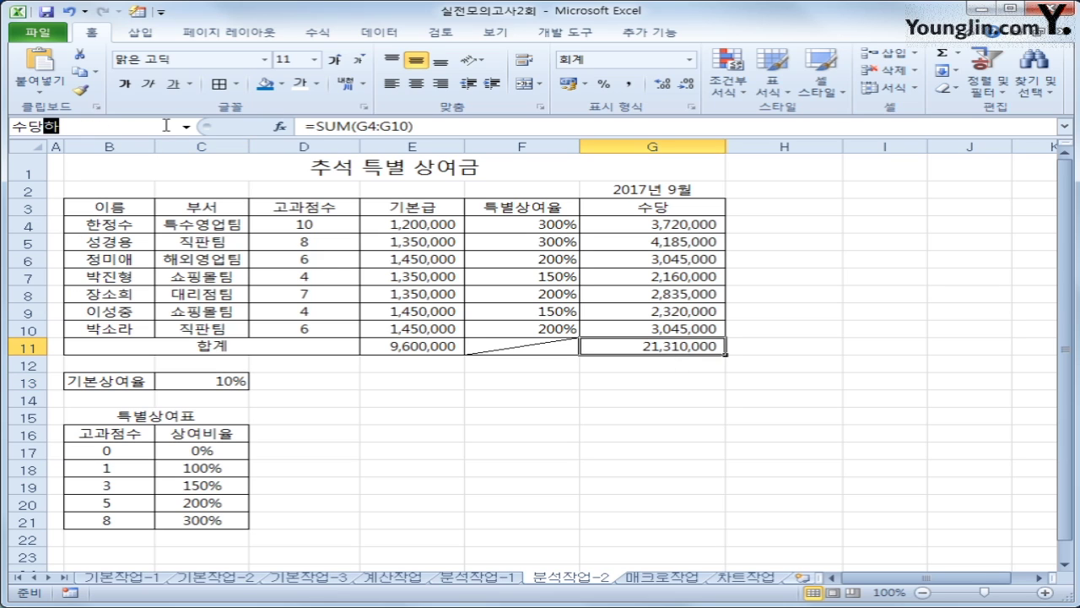
key("Return")
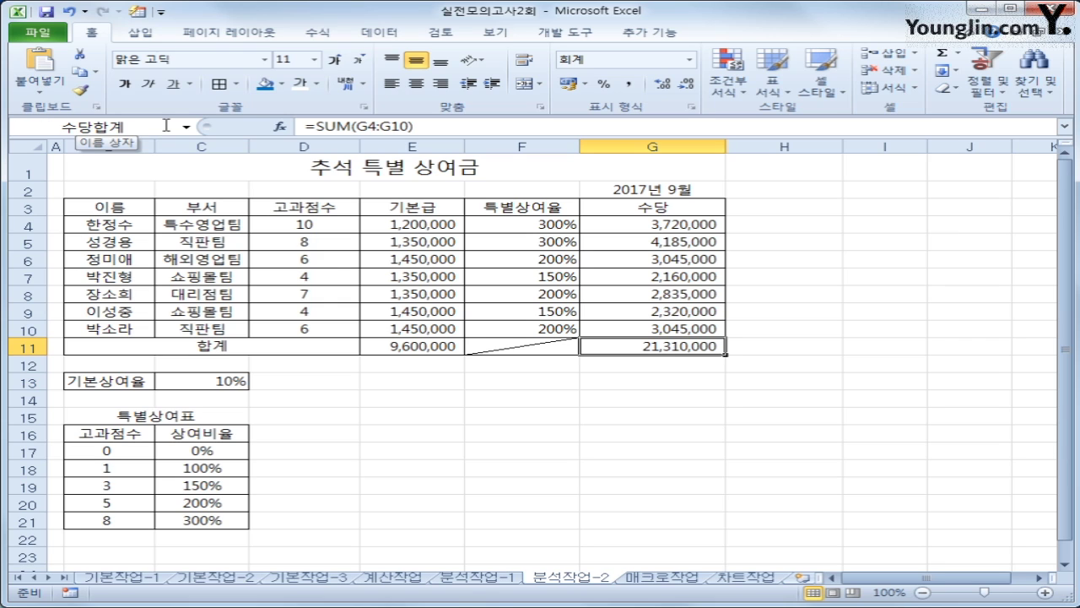
Start adding a new scenario in the Scenario Manager with cell C13 as the changing cell
left_click(224, 380)
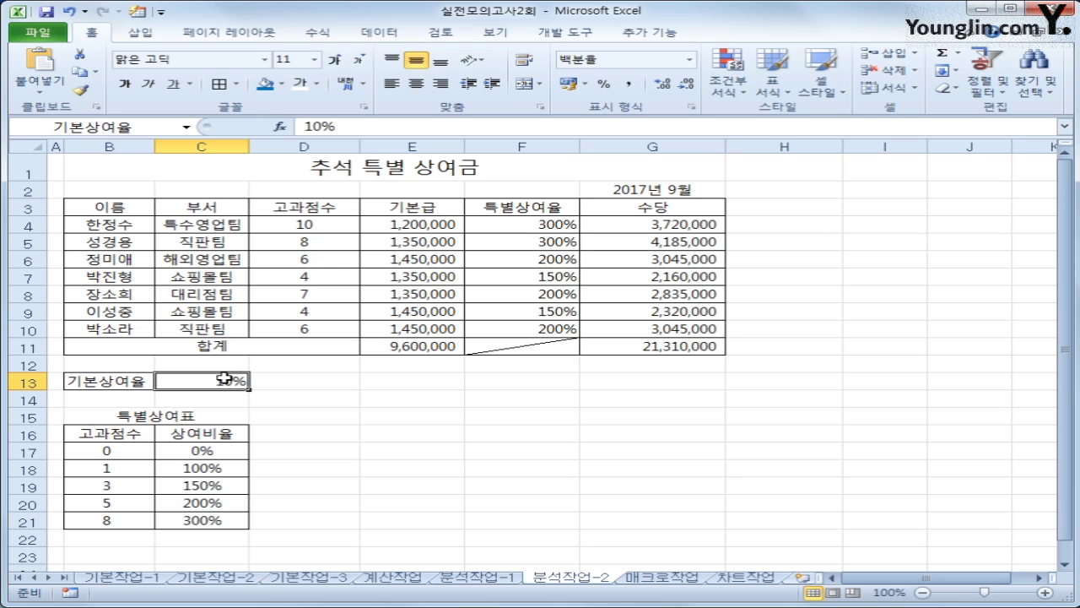
left_click(379, 32)
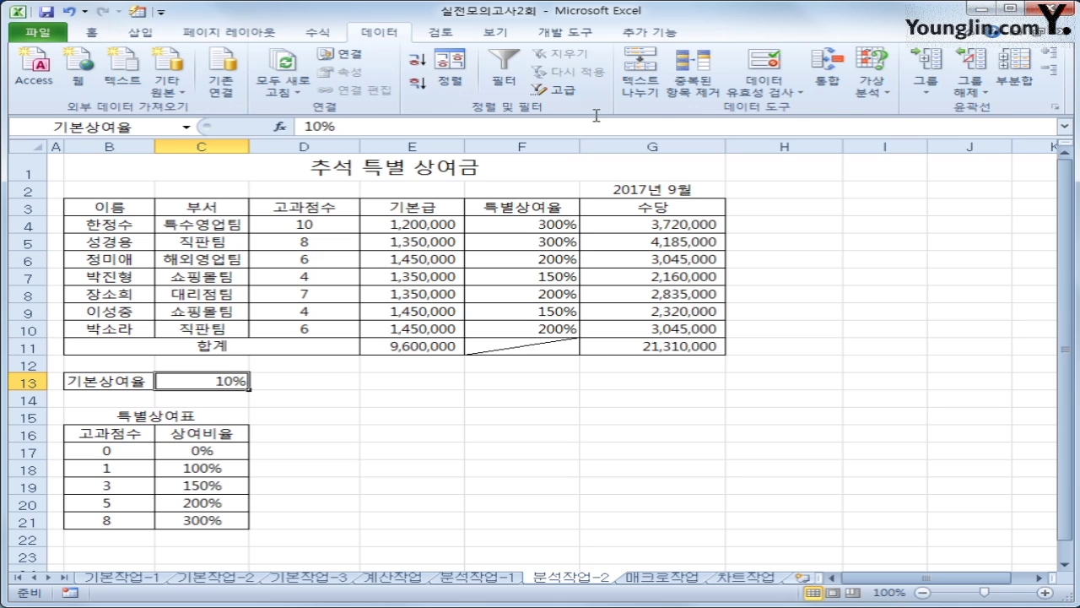
left_click(872, 85)
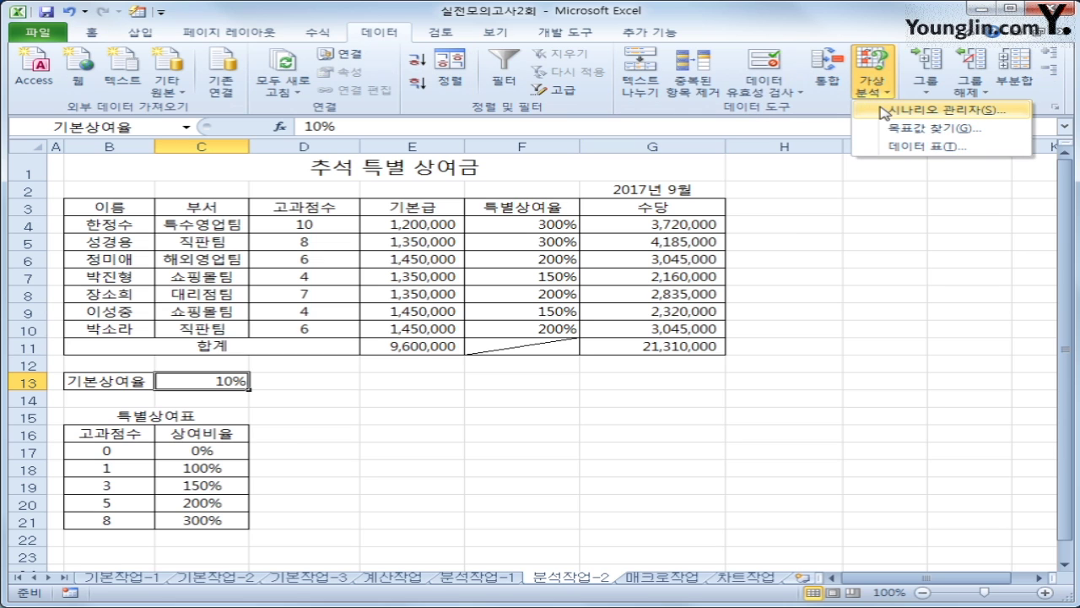
left_click(884, 112)
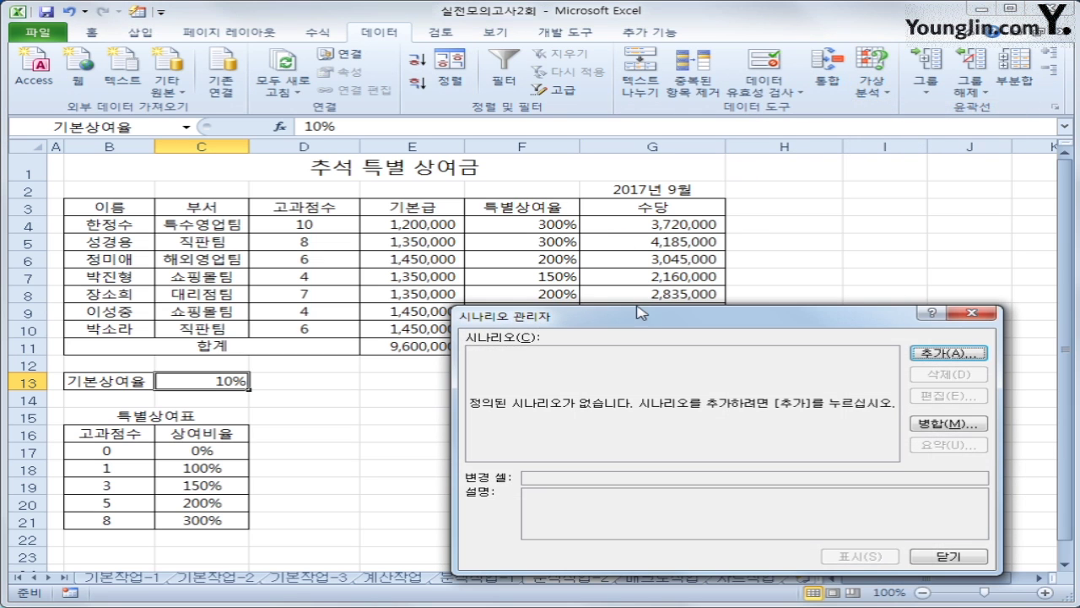
left_click_drag(635, 307, 610, 176)
left_click(918, 213)
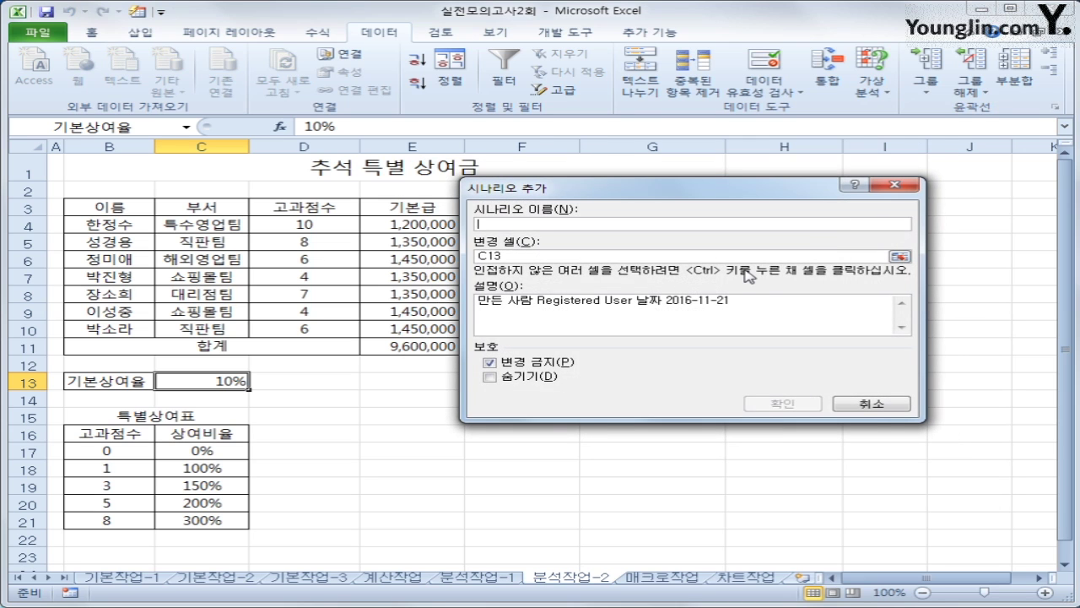
Name the scenario 기본 상여율 인상, keep C13 as its changing cell, and set its 기본상여율 value to 15%
type("기본 상")
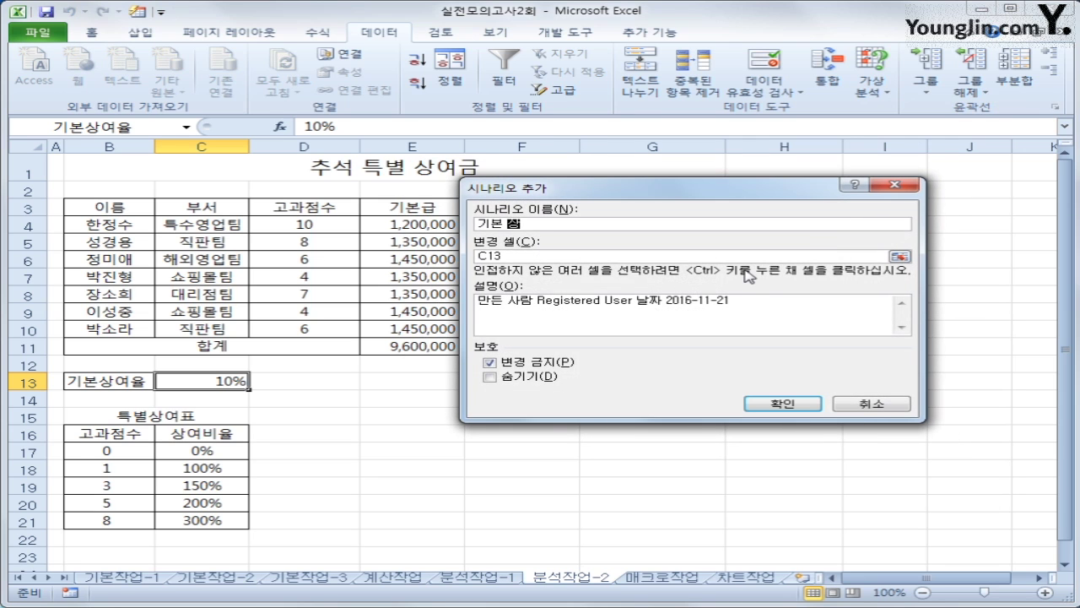
type("여율 인상")
key("Tab")
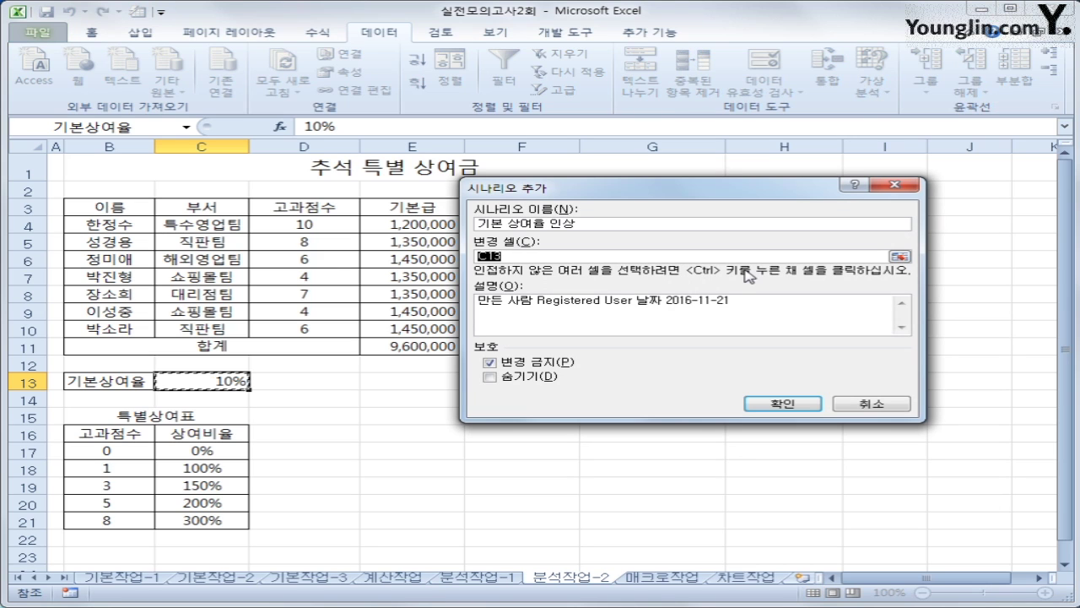
key("Delete")
key("ctrl+z")
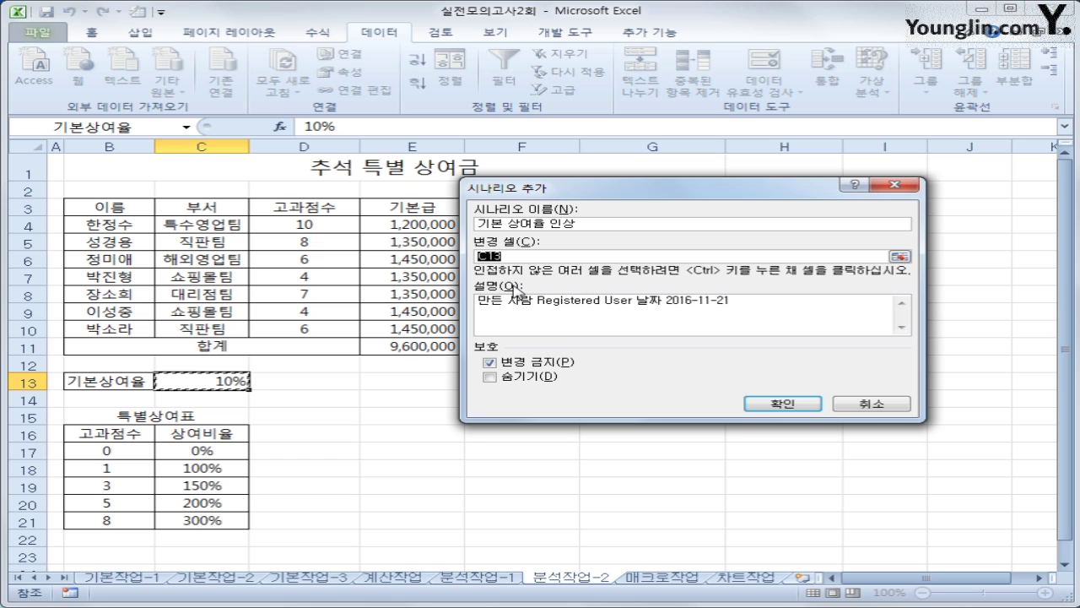
left_click(797, 405)
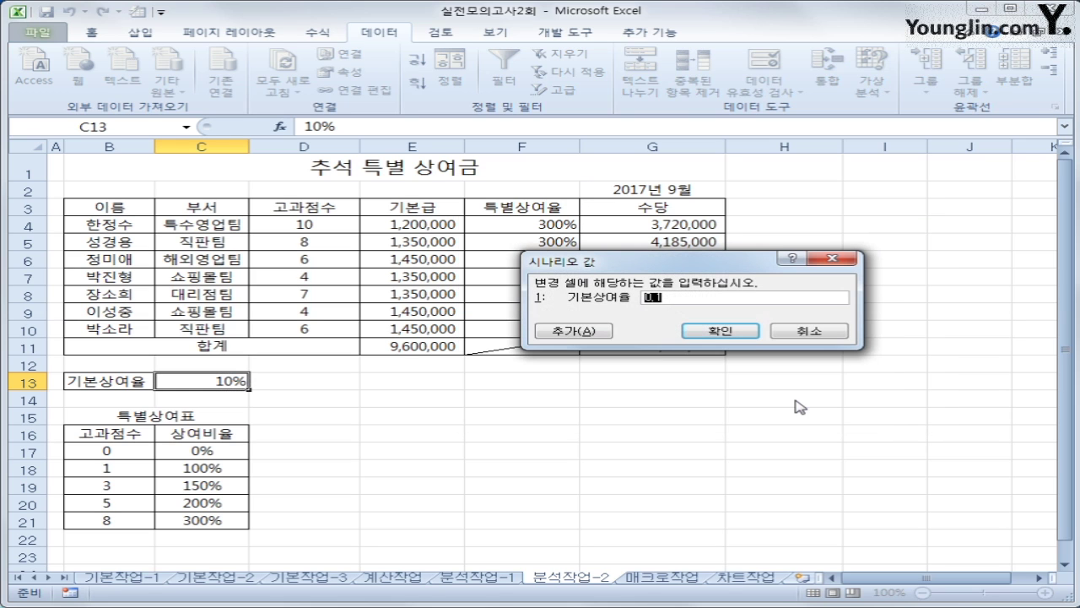
type("15%")
left_click(561, 331)
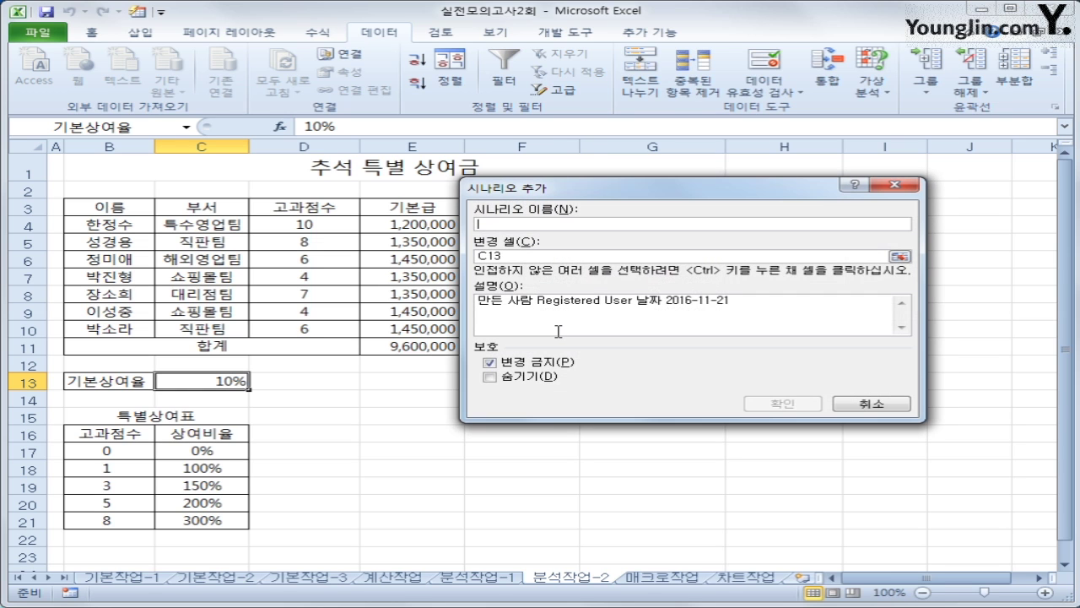
Add a second scenario named 기본 상여율 인하 that sets 기본상여율 in C13 to 5%
type("기본 상여율 ")
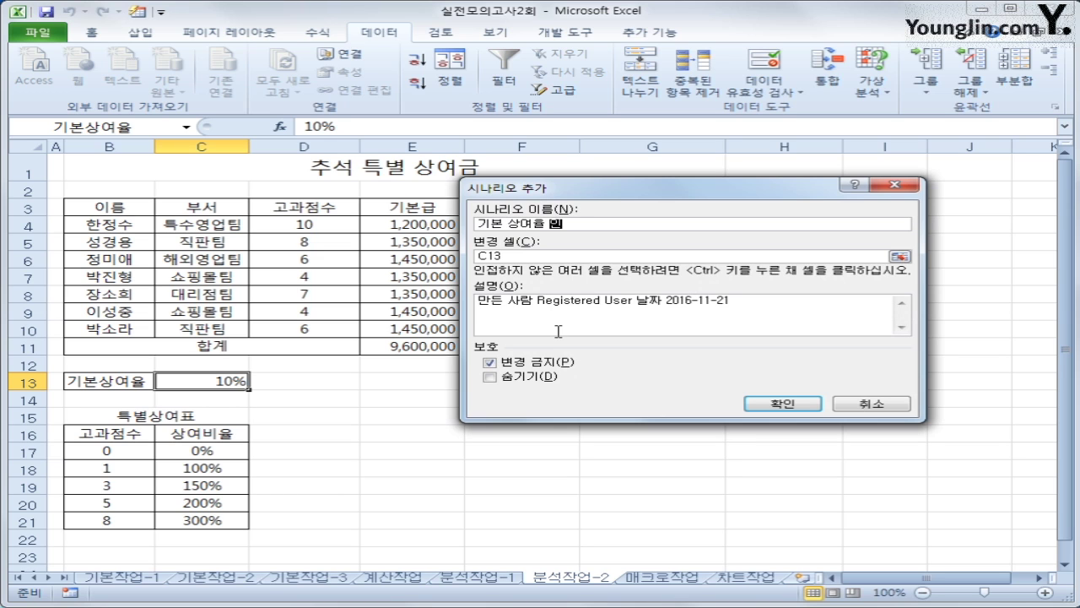
type("인하")
key("Tab")
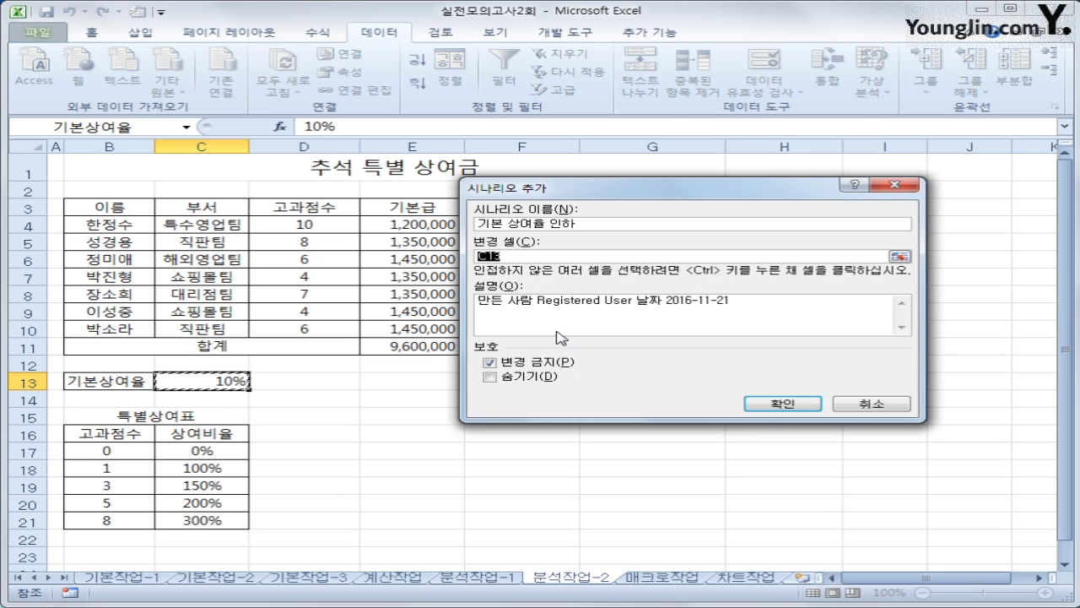
left_click(782, 404)
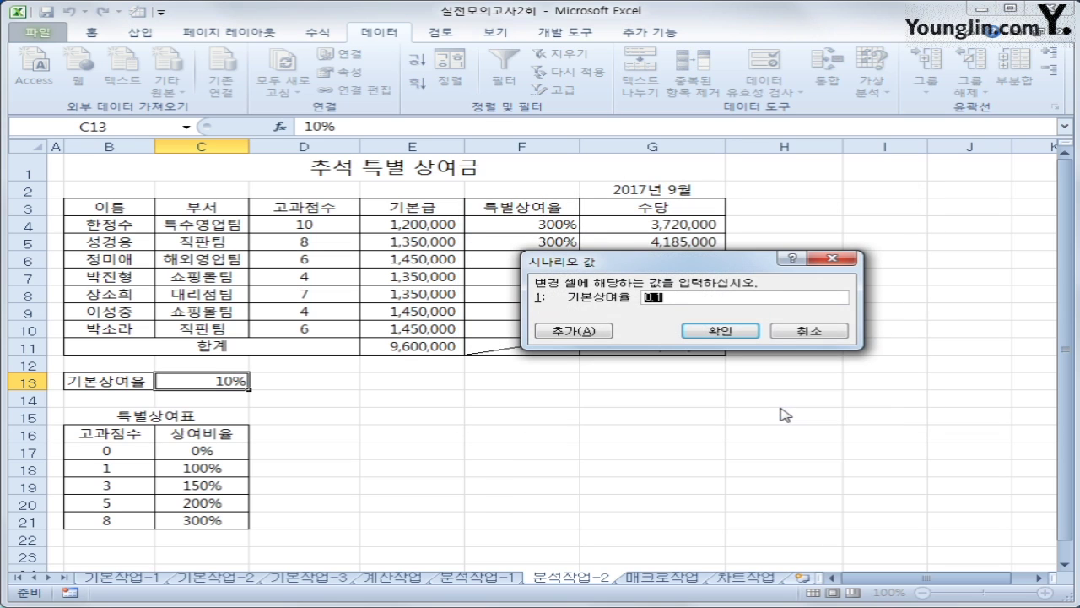
type("5%")
left_click(758, 332)
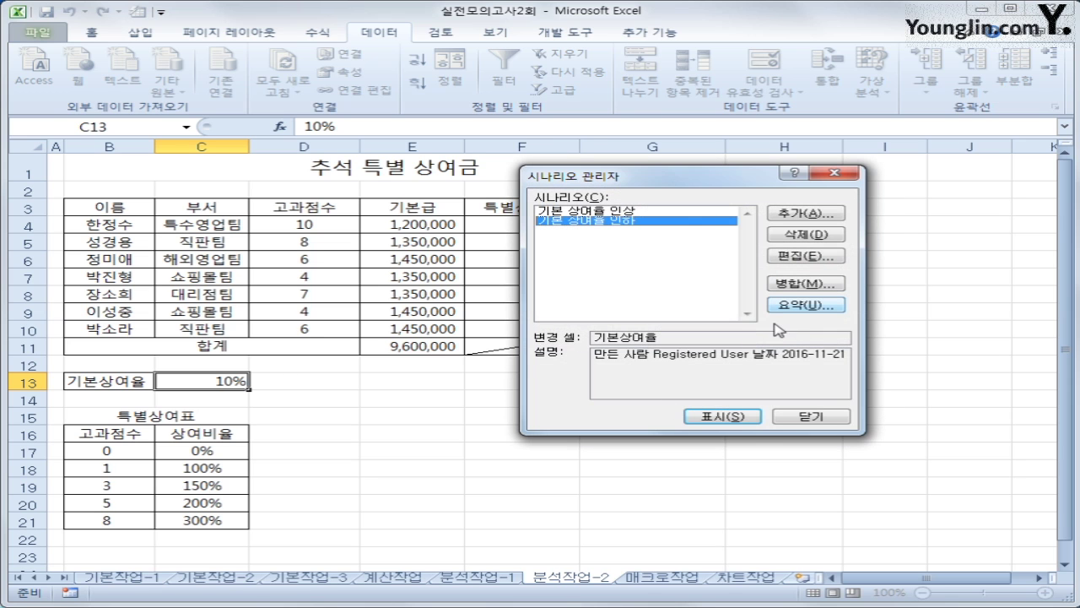
Generate a scenario summary report (시나리오 요약) using G11 as the result cell
left_click(794, 306)
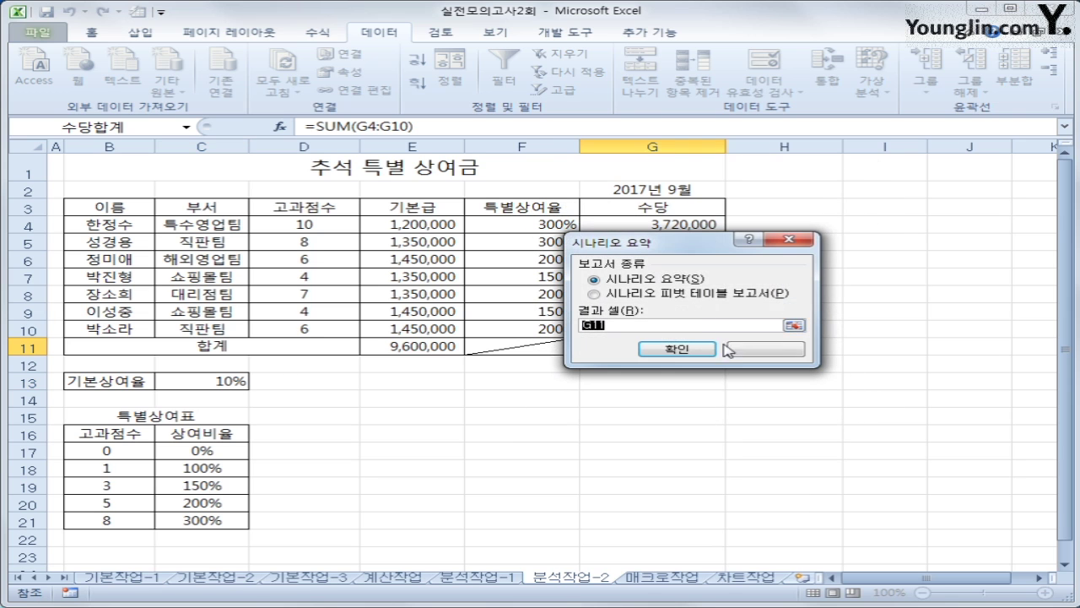
left_click_drag(691, 255, 816, 391)
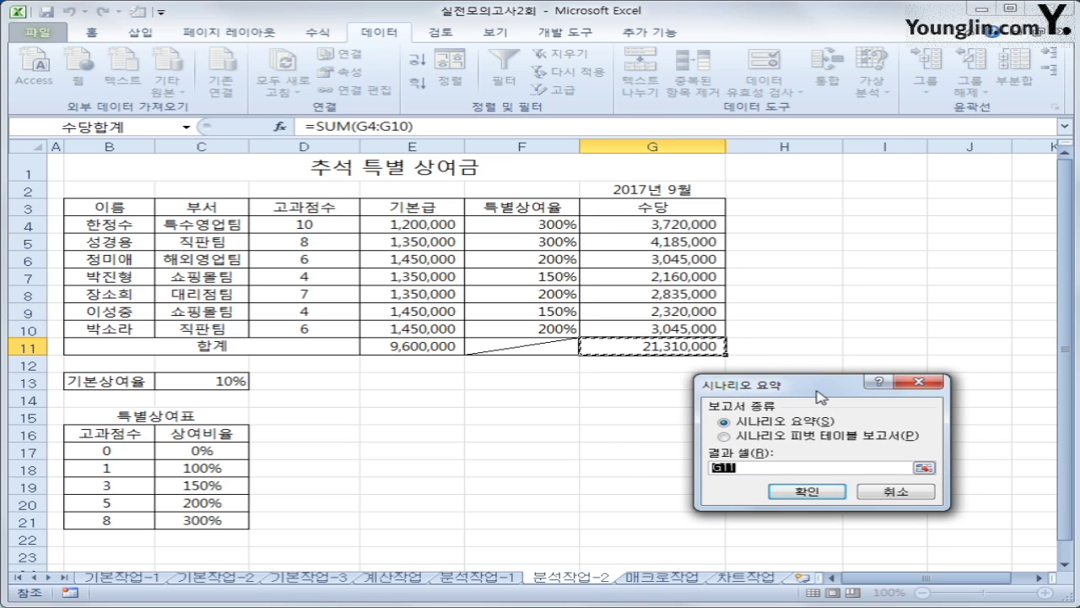
left_click(807, 491)
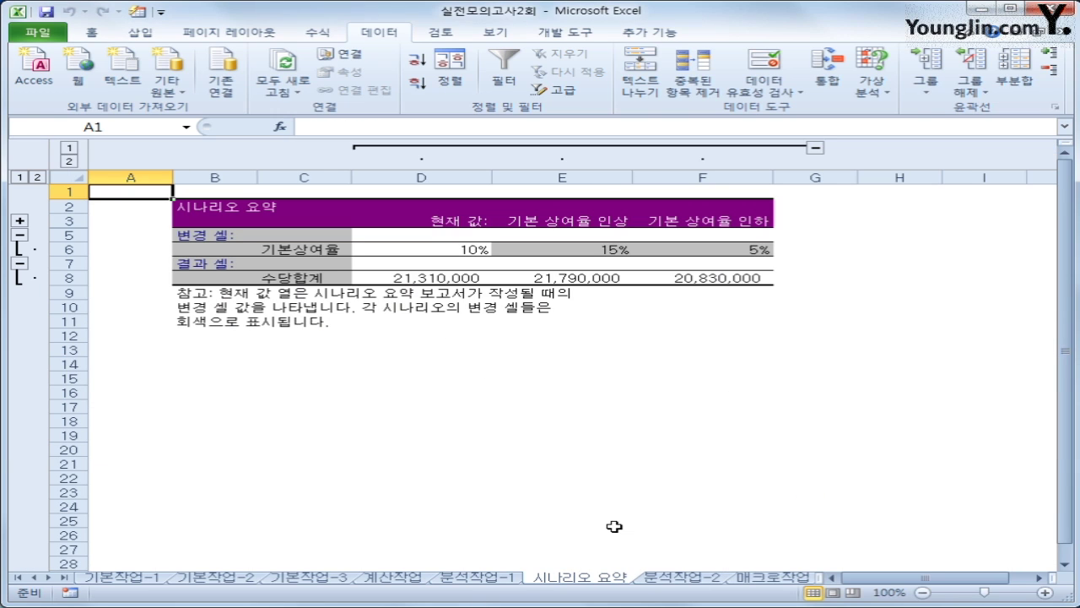
Switch to sheet 매크로작업 and start recording a macro named 금액계산, stored in the current workbook
left_click(690, 578)
left_click(601, 579)
left_click(772, 580)
left_click(700, 435)
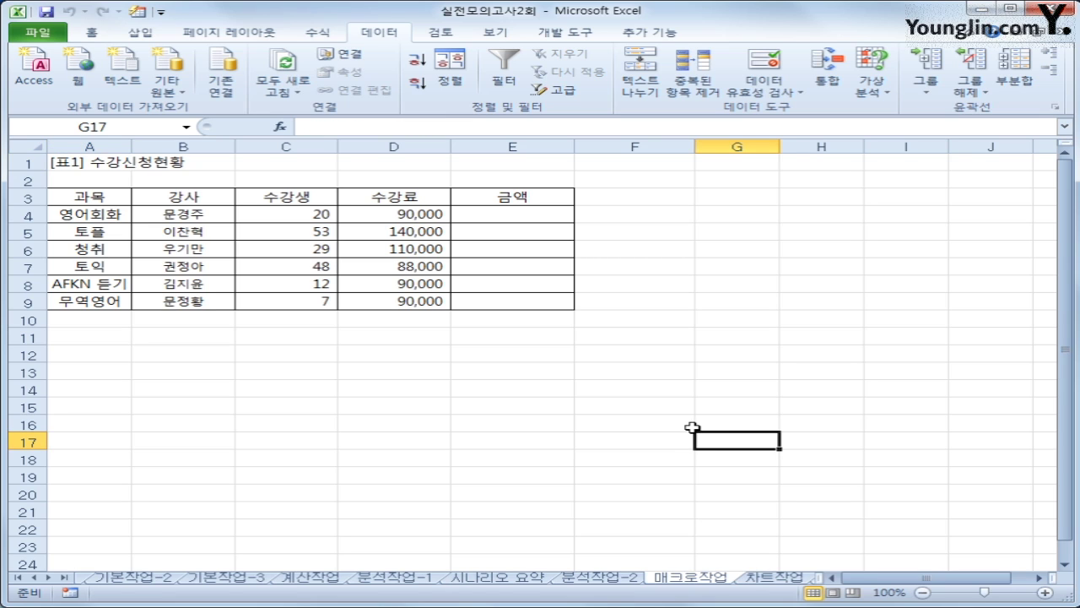
left_click(70, 593)
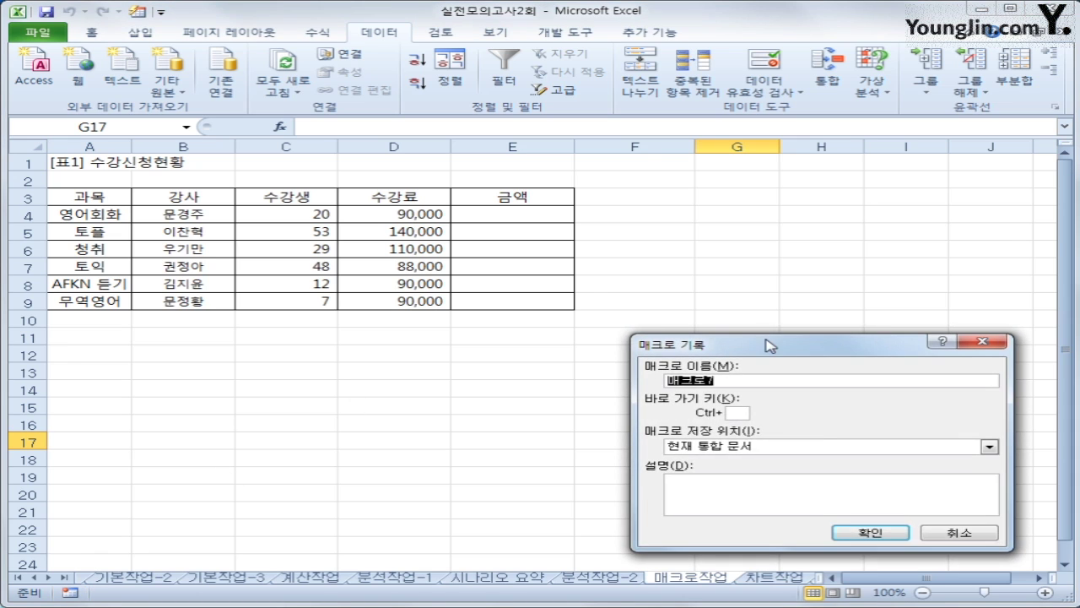
left_click_drag(772, 353, 753, 237)
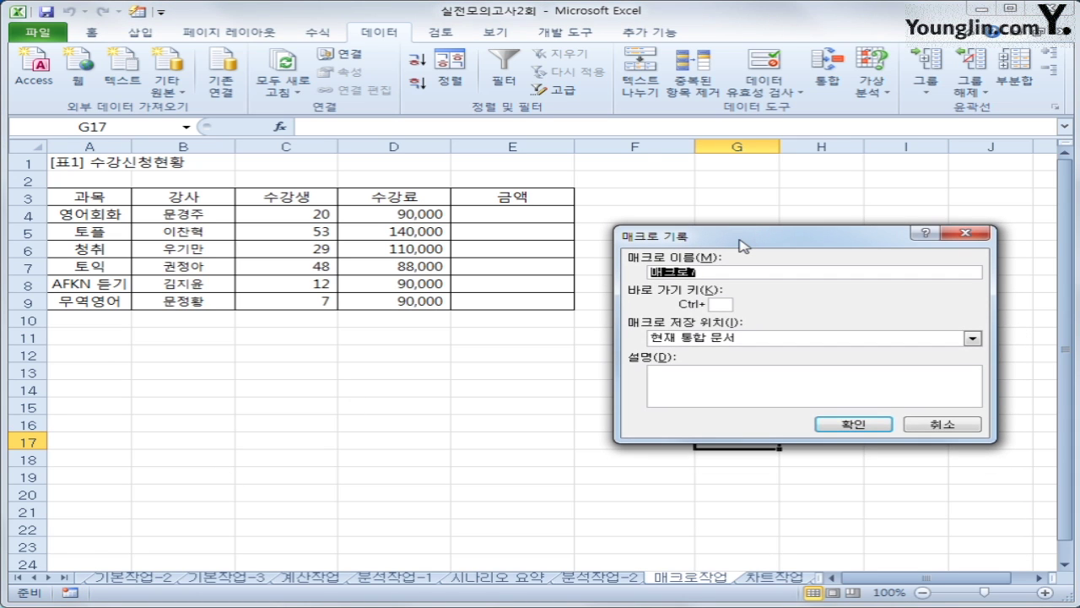
type("금ㅇ")
type("계산")
key("Return")
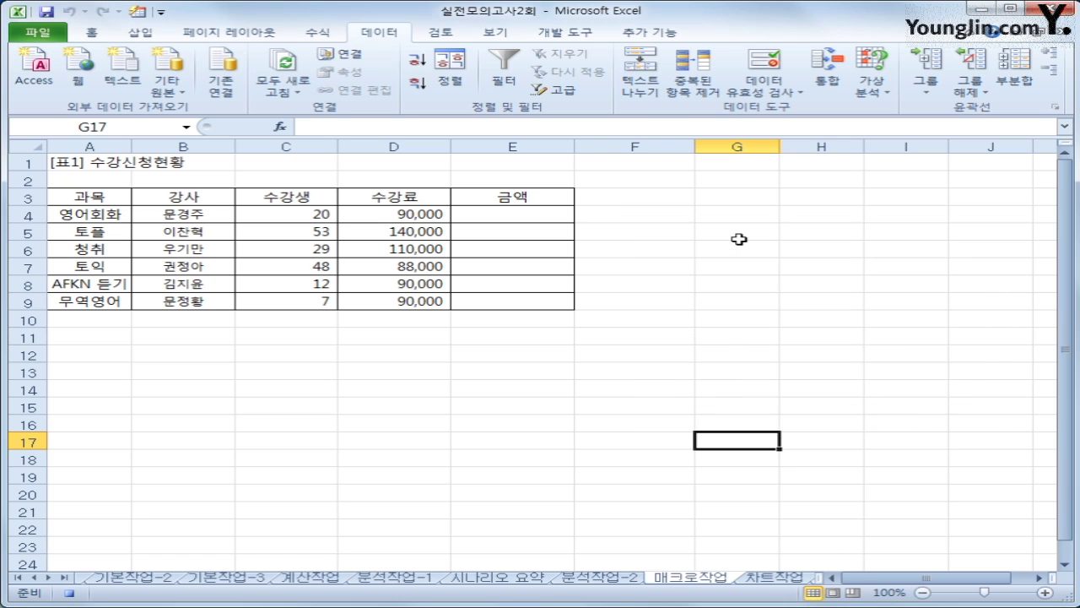
Enter the formula =C4*D4 in cell E4 to calculate the first 금액
left_click(543, 216)
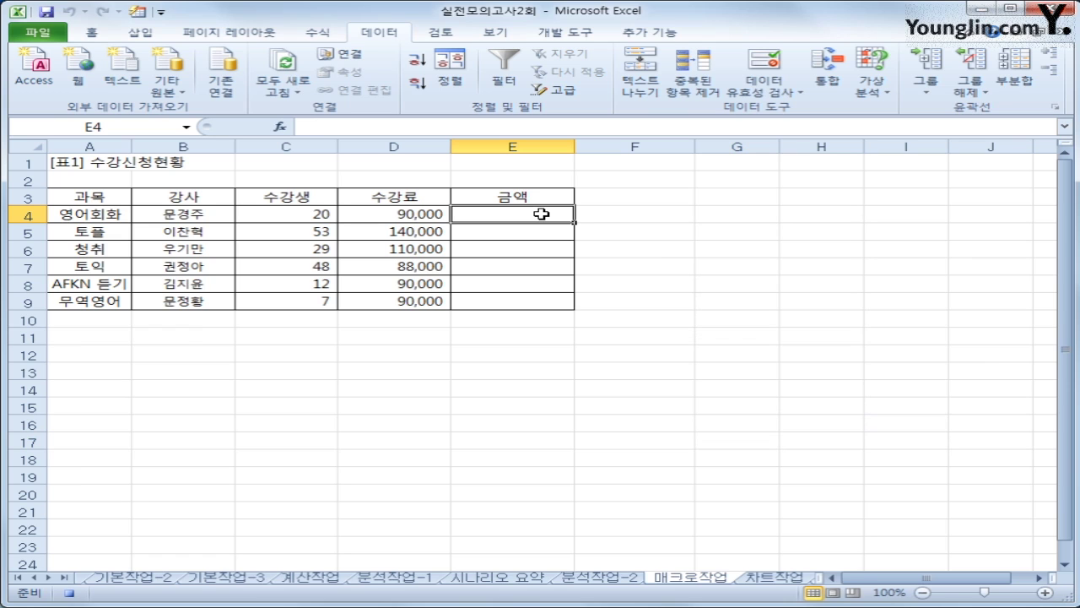
type("=")
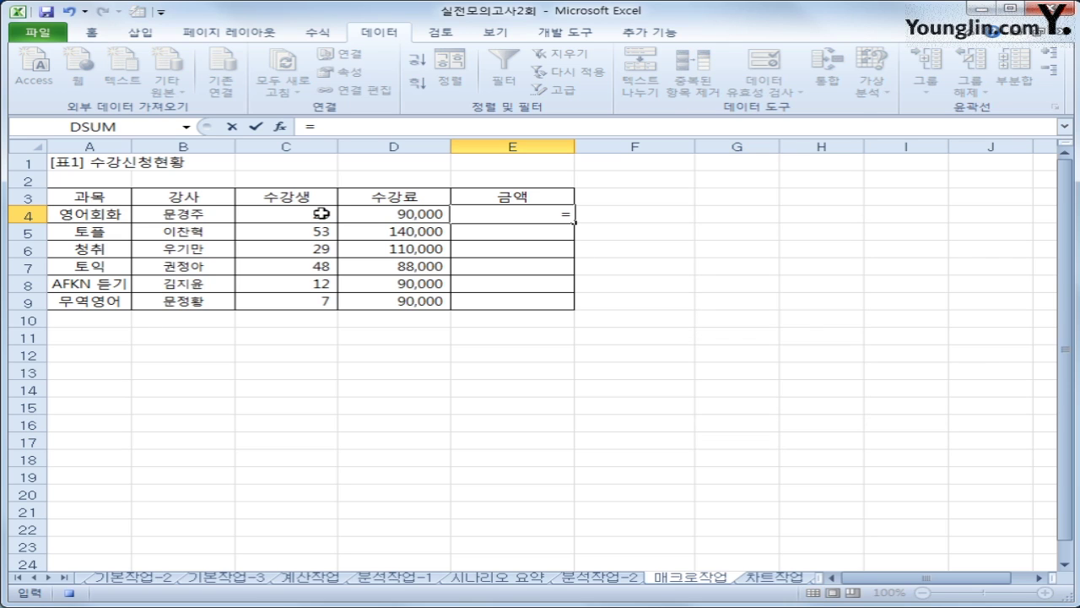
left_click(322, 214)
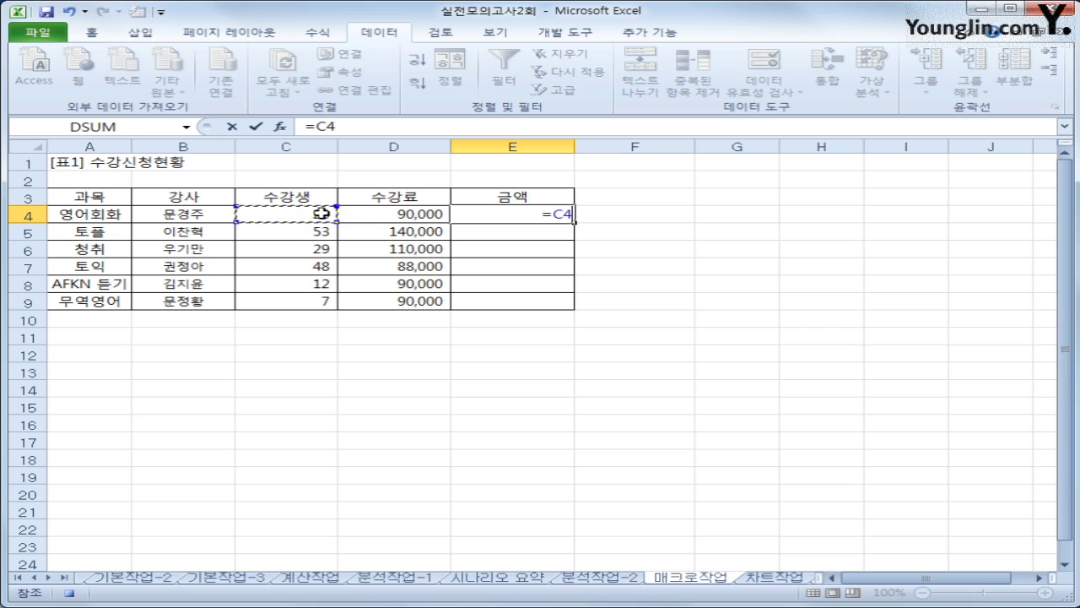
type("*")
key("Left")
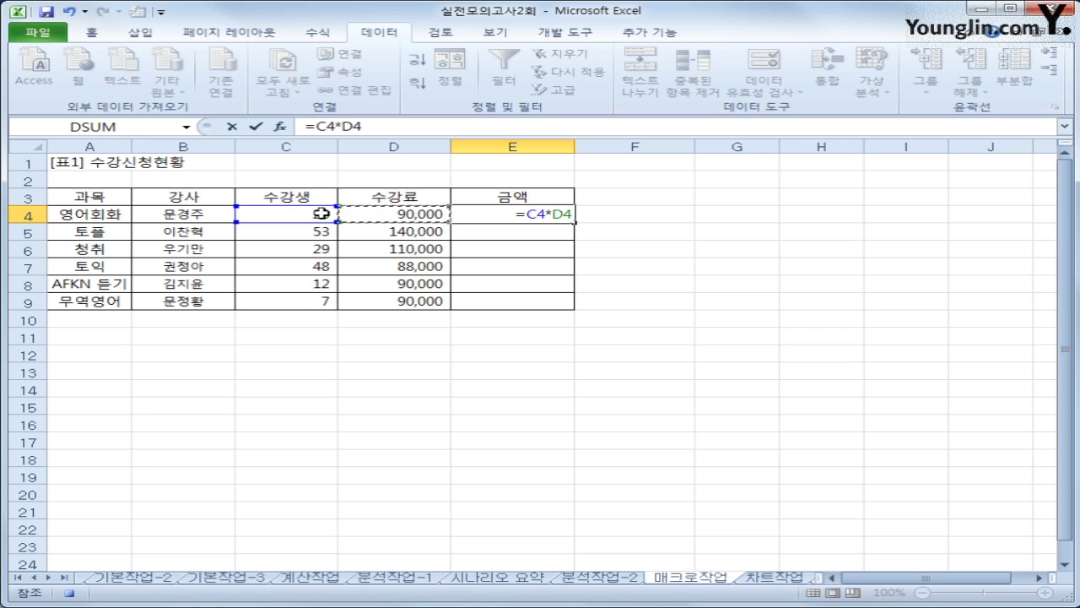
key("Return")
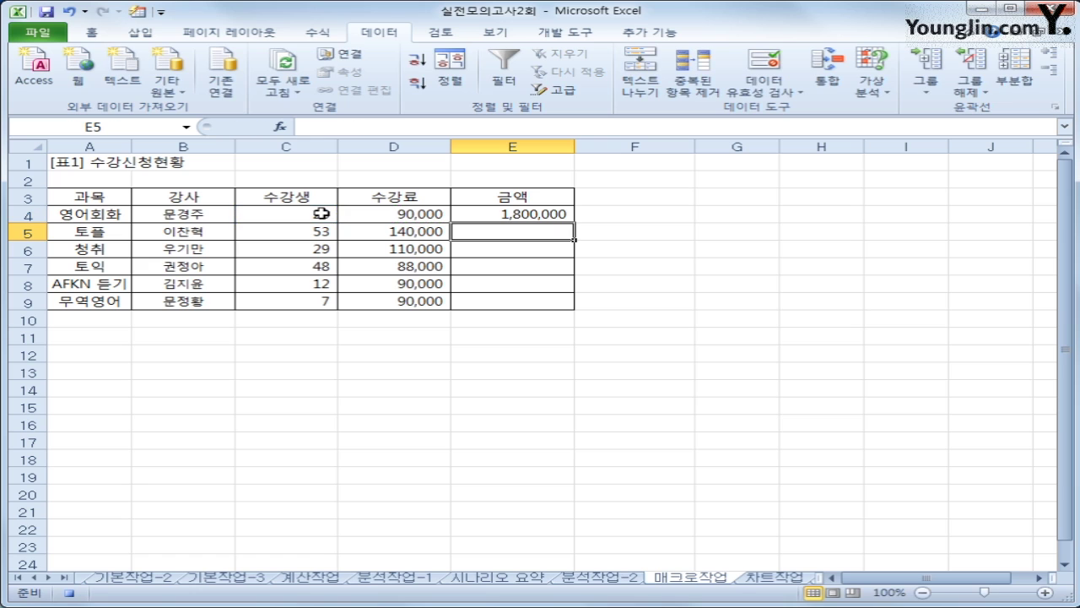
Fill the 금액 formula from E4 down to E9 and stop the macro recording
left_click(489, 217)
left_click_drag(572, 223, 557, 306)
left_click(554, 301)
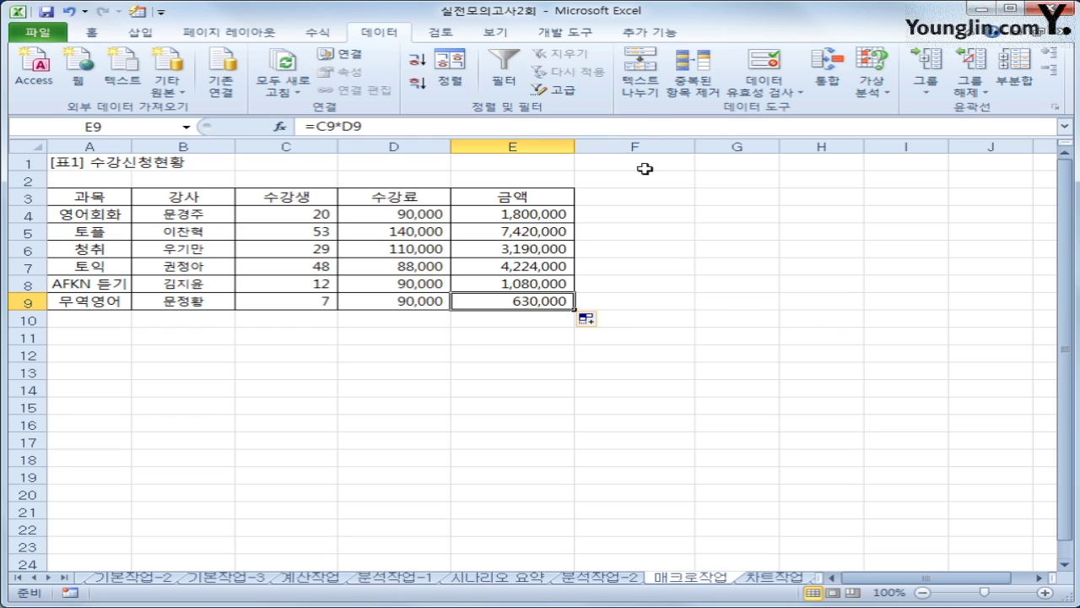
Draw a hexagon about 1.75 cm high and 2.12 cm wide over cells G3:G5 and enter the text 금액 in it
left_click(140, 34)
left_click(239, 53)
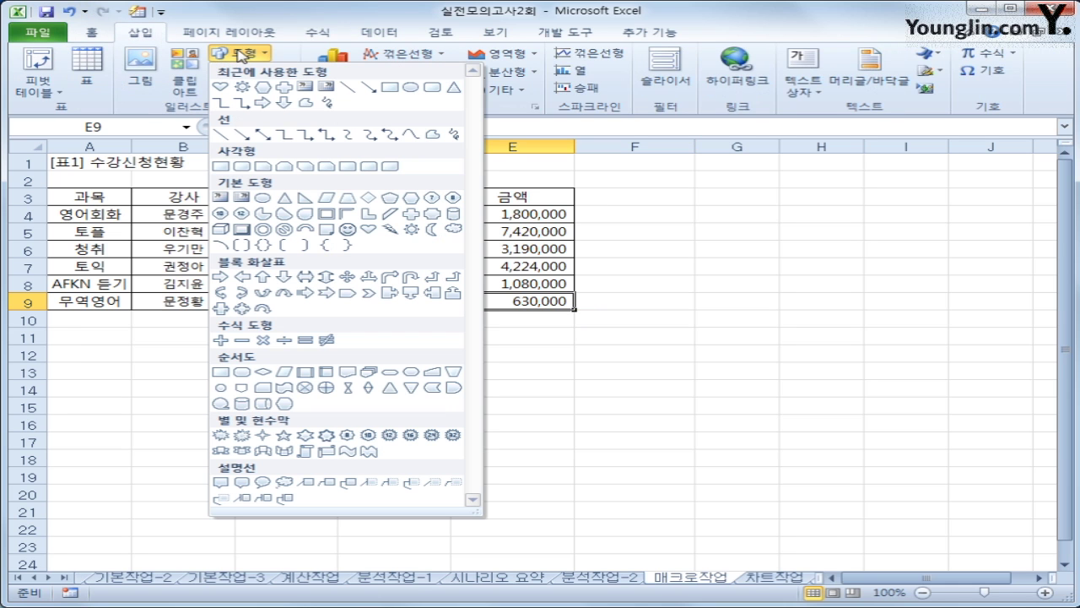
left_click(416, 202)
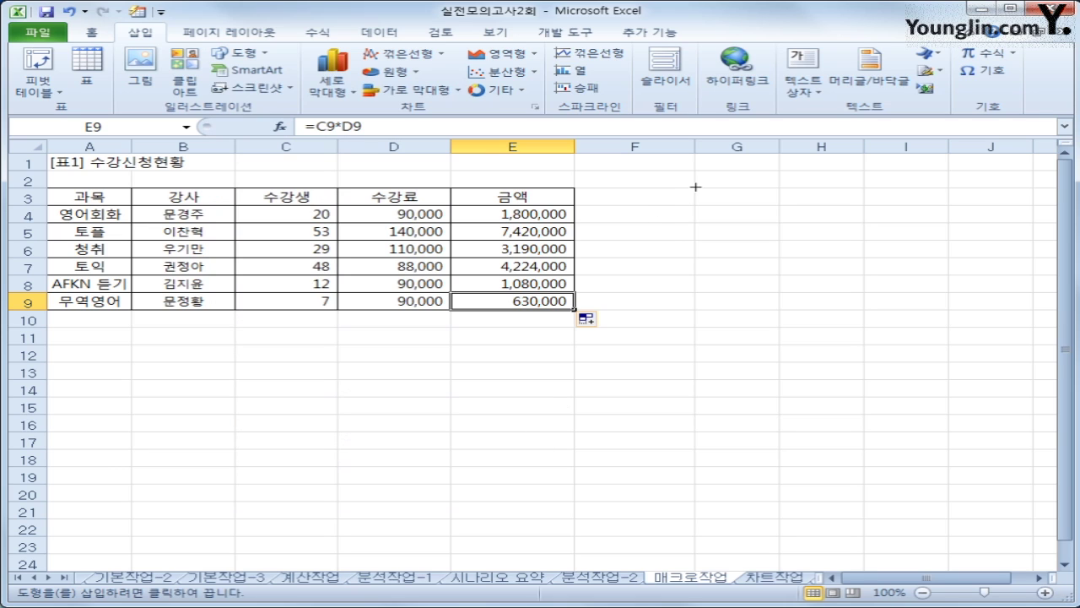
mouse_move(695, 187)
left_mouse_down()
mouse_move(743, 207)
mouse_move(746, 241)
left_mouse_up()
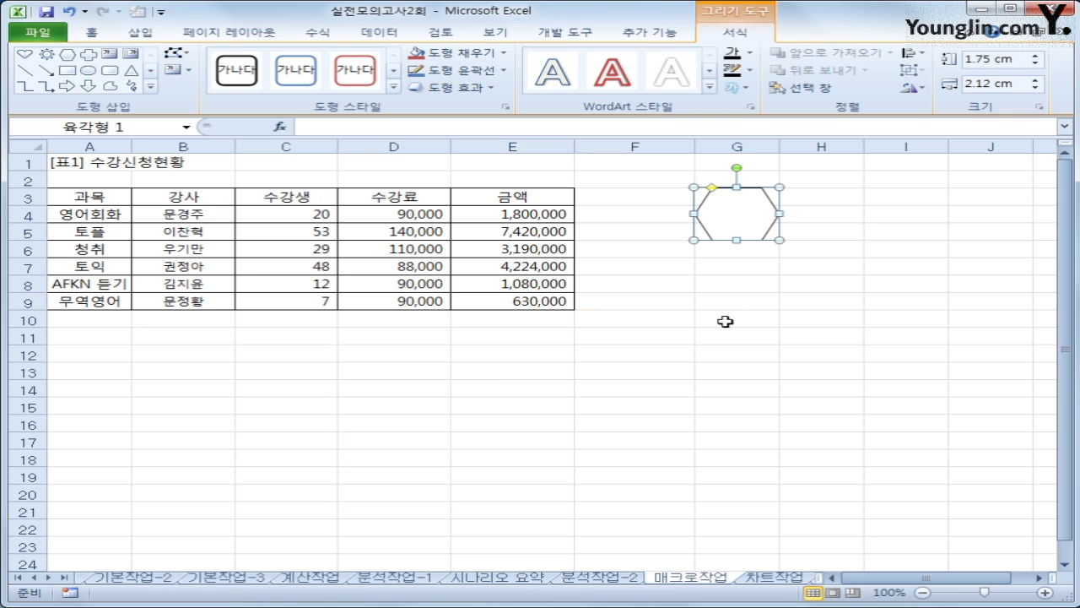
type("금액")
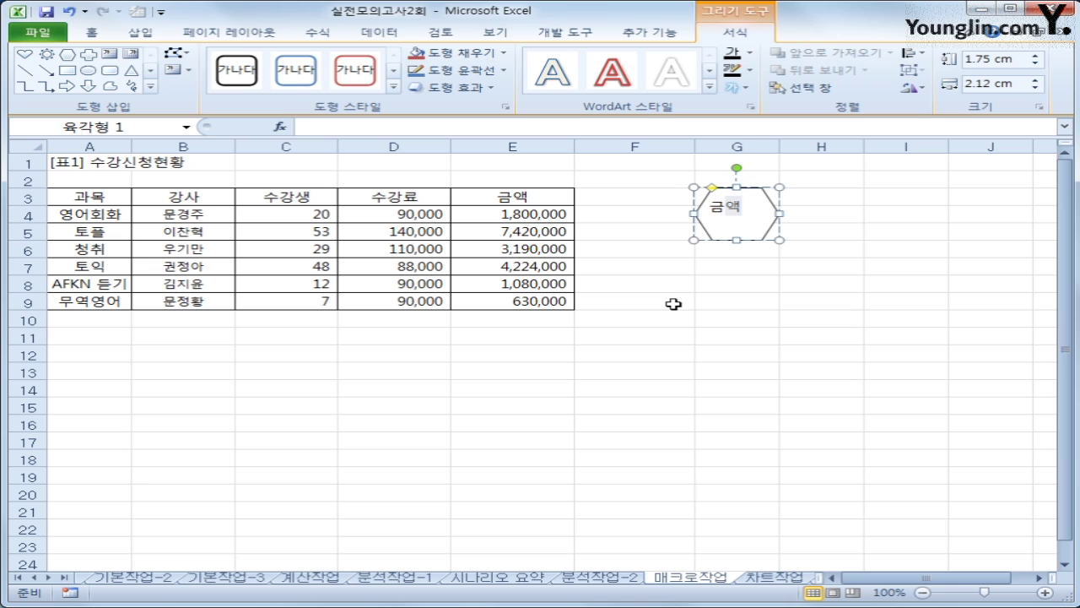
Assign the macro 금액계산 to the hexagon
right_click(753, 199)
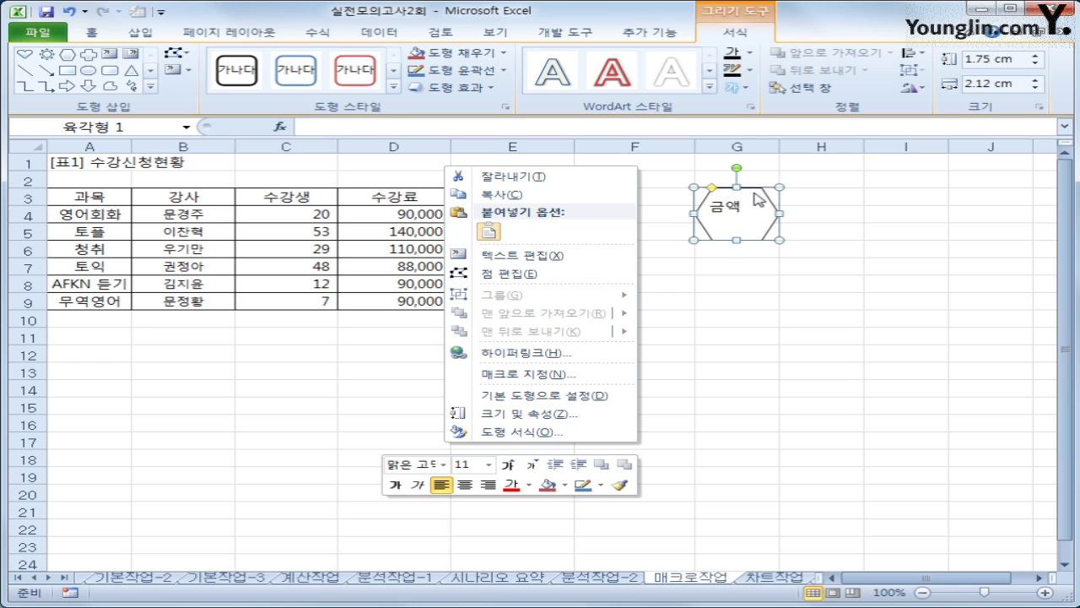
left_click(629, 373)
left_click(439, 287)
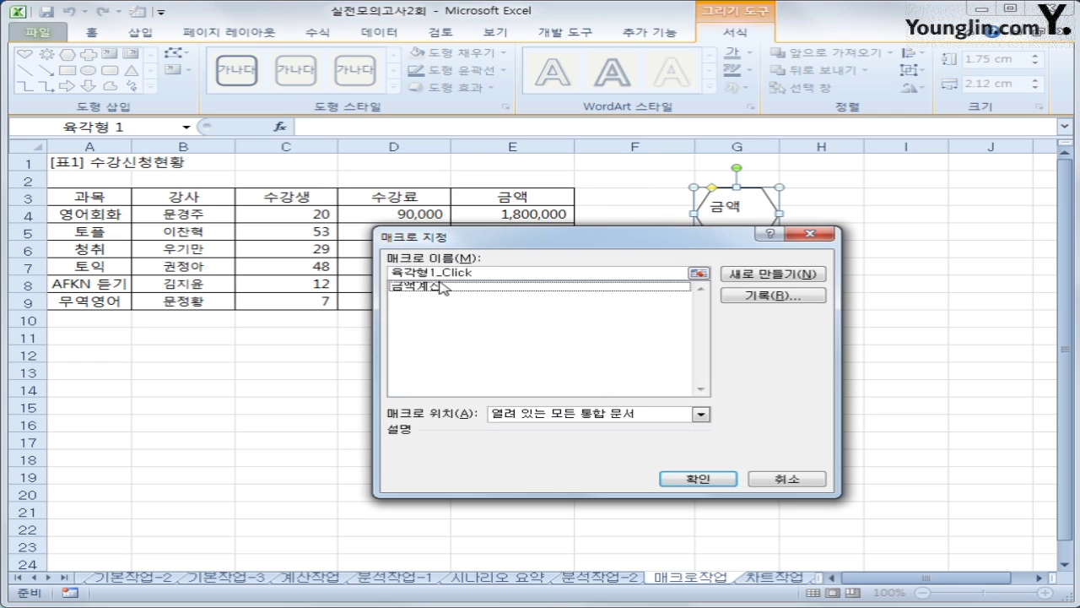
left_click(438, 288)
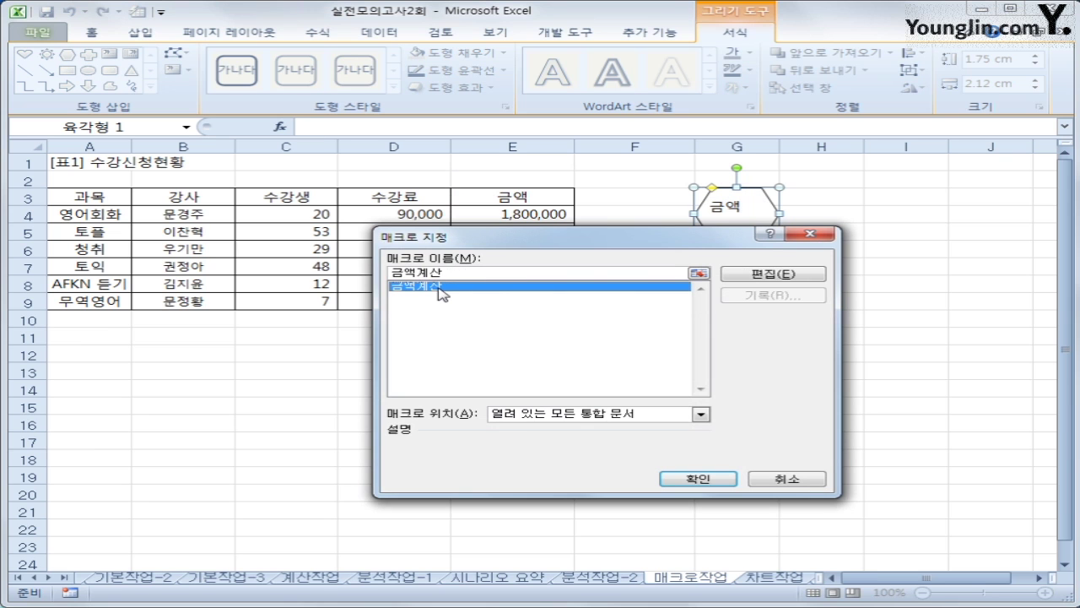
left_click(693, 477)
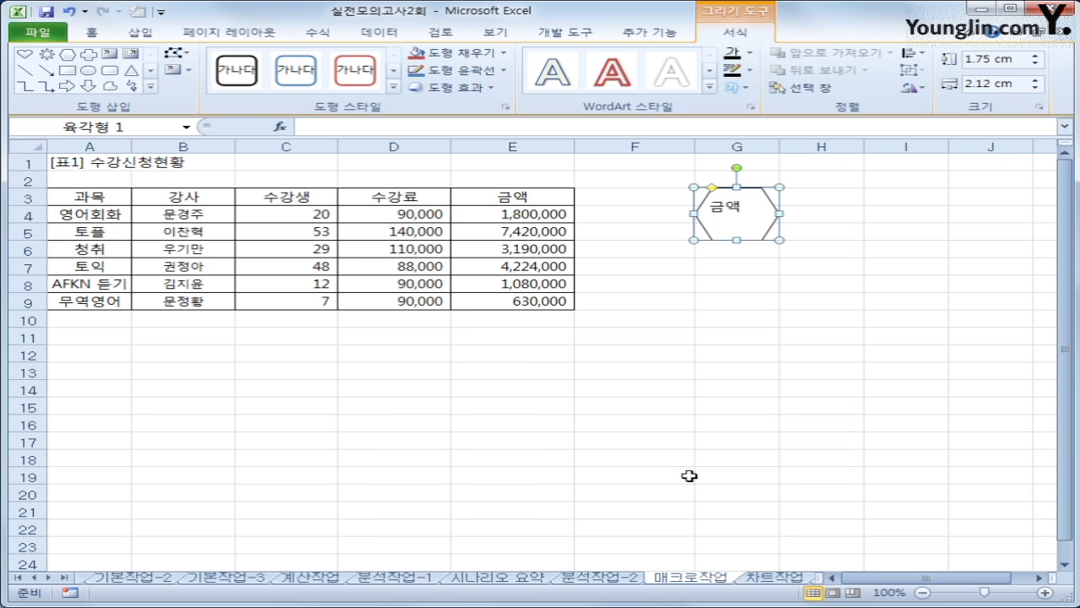
Center the text 금액 vertically and horizontally inside the hexagon
left_click(93, 34)
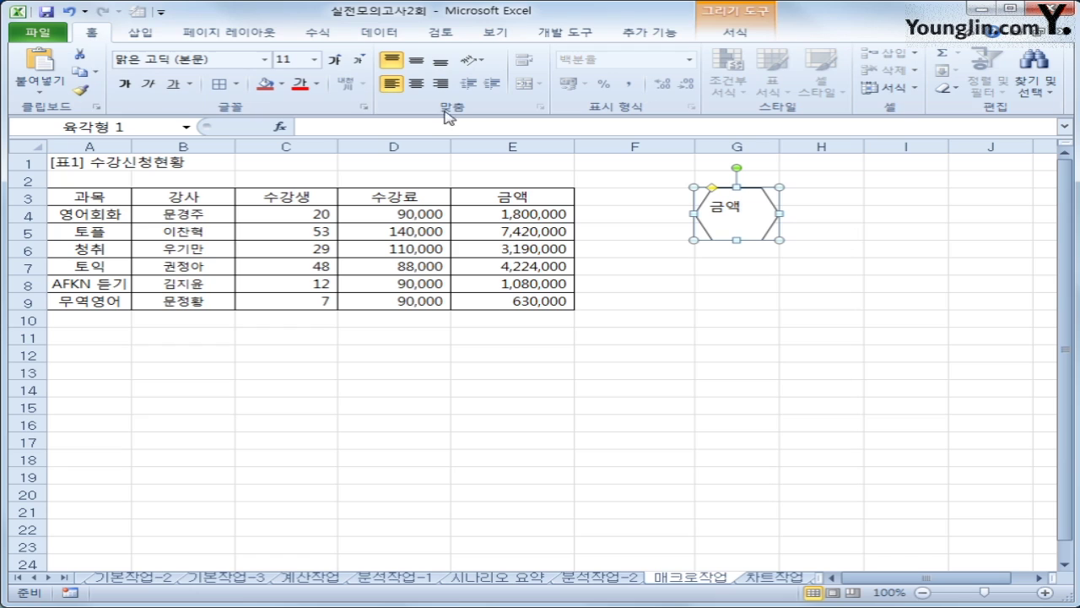
left_click(416, 61)
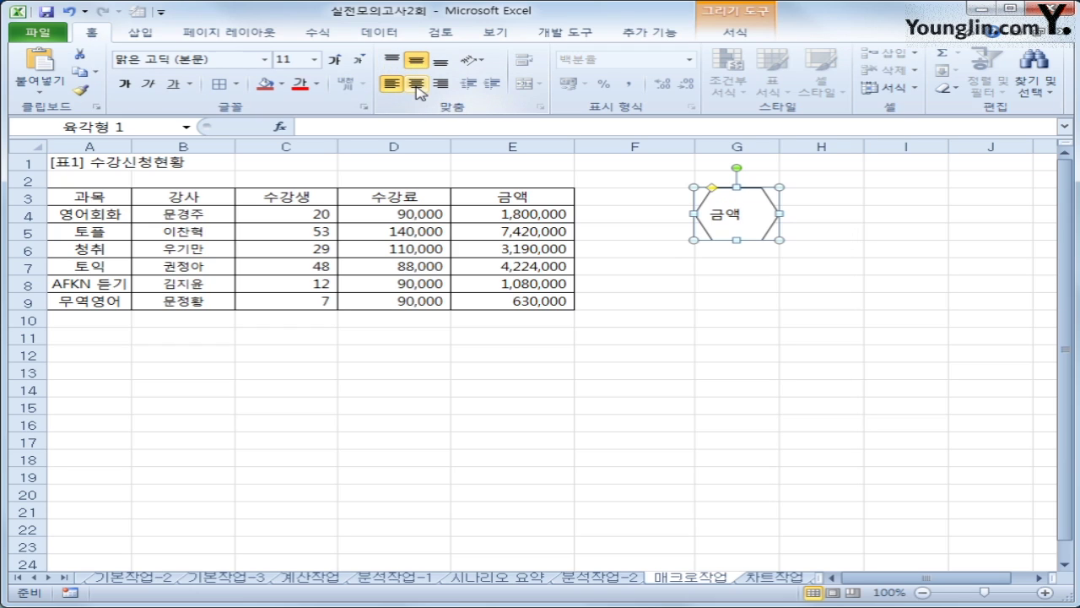
left_click(417, 83)
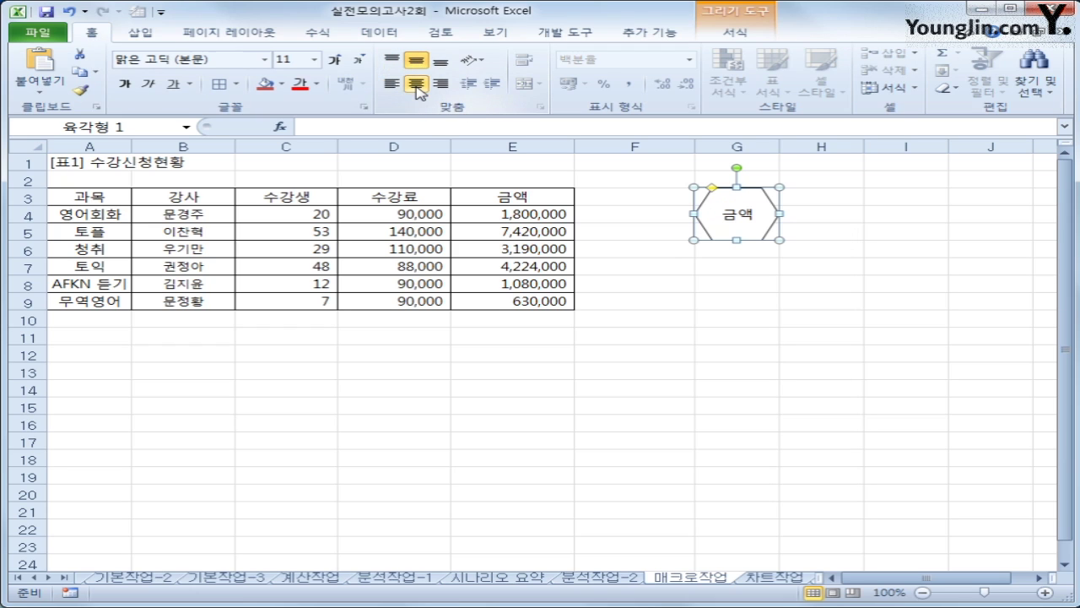
left_click(822, 313)
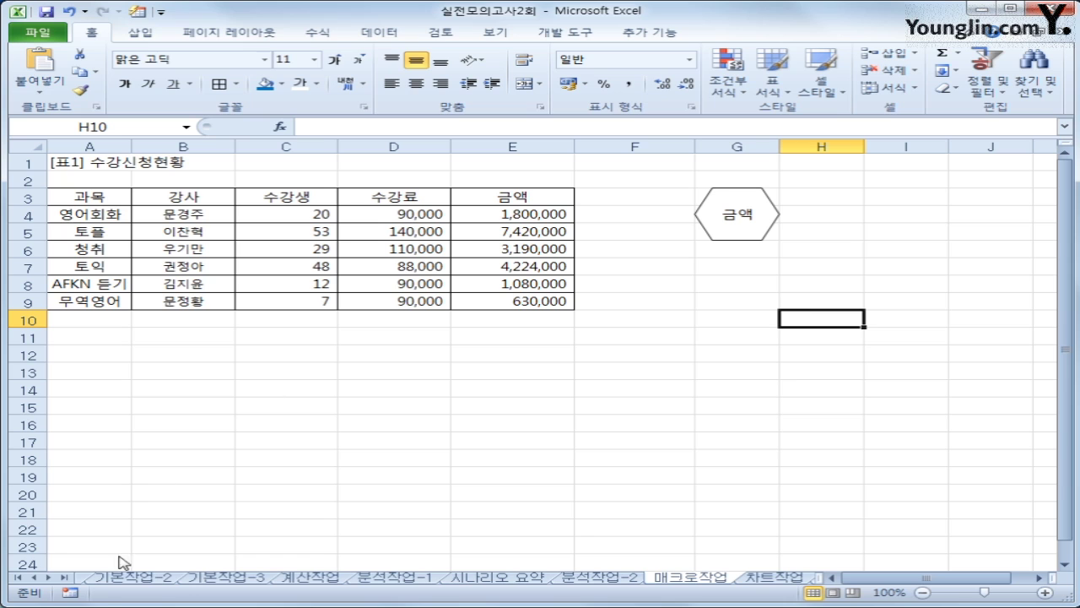
Start recording a new macro named 서식지정, stored in the current workbook
left_click(81, 593)
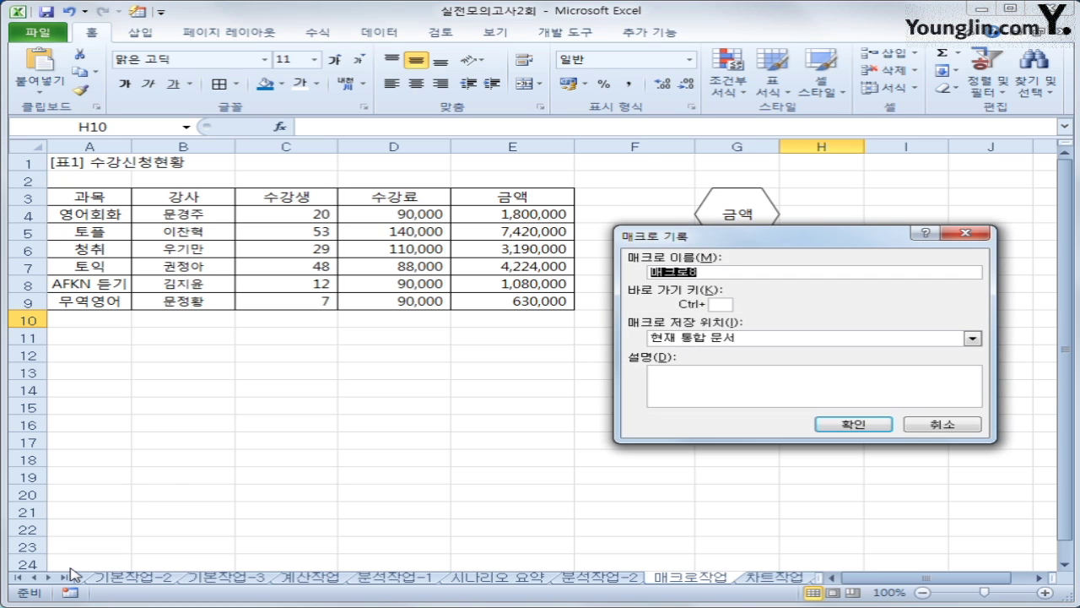
type("ㅅ식지저")
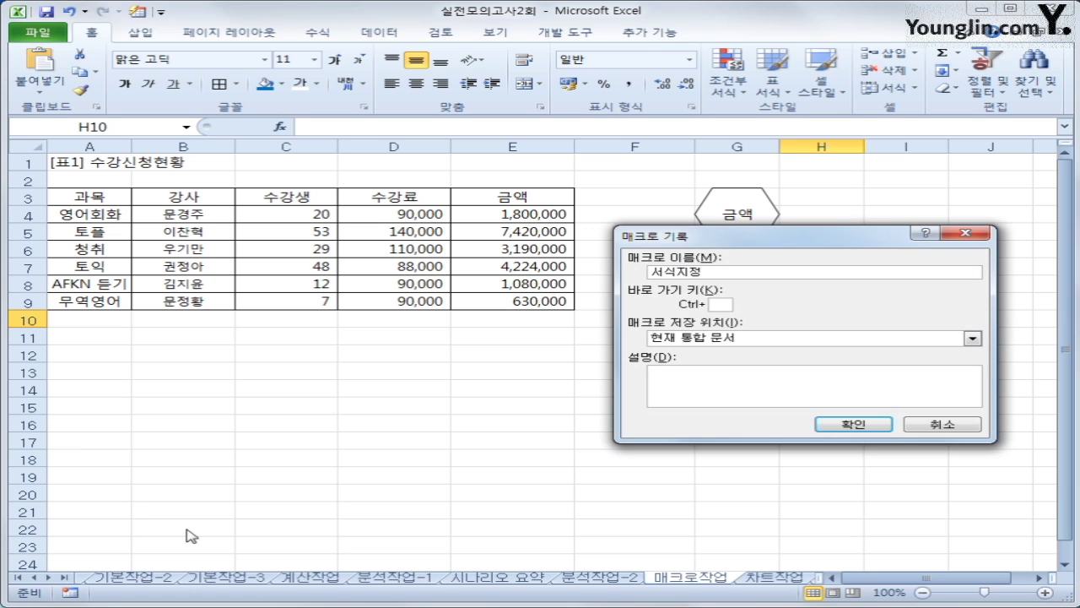
left_click(851, 423)
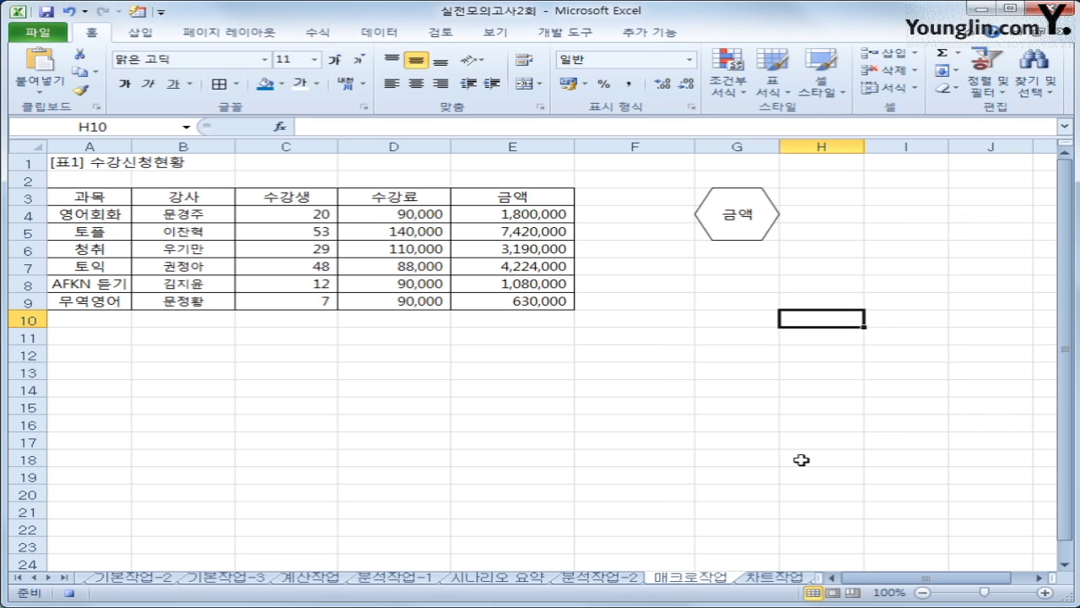
Make the header cells A3:E3 bold with a yellow fill and stop the macro recording
left_click_drag(97, 195, 487, 196)
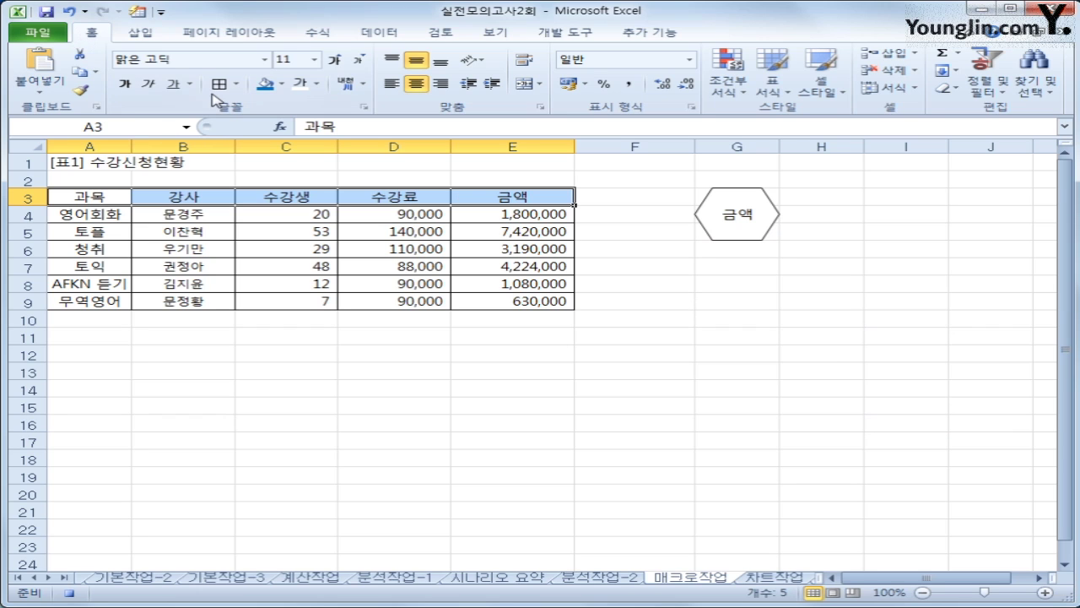
left_click(129, 86)
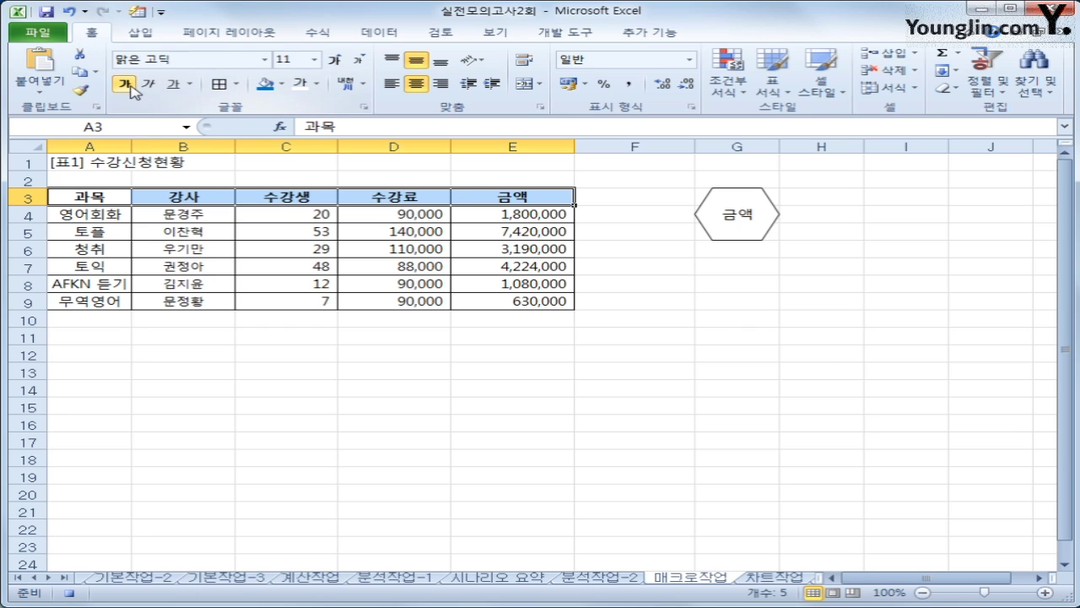
left_click(282, 85)
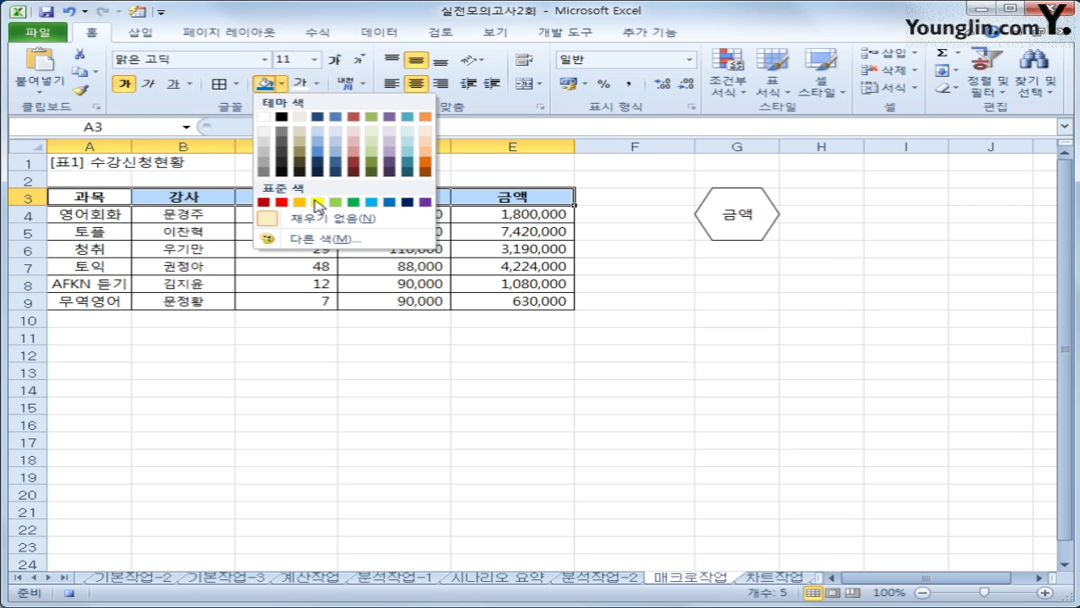
left_click(318, 204)
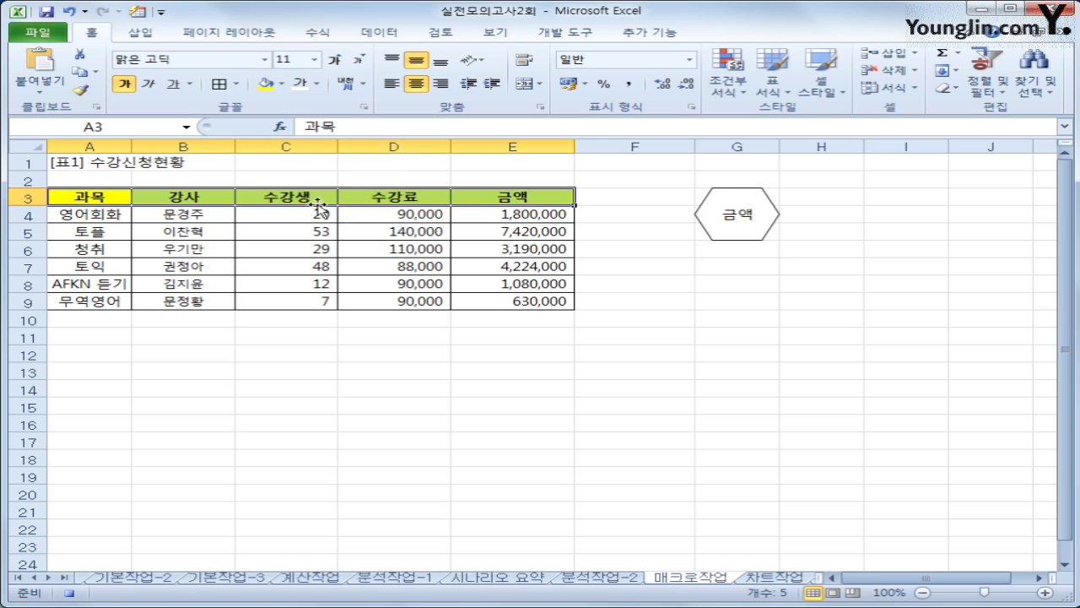
left_click(308, 196)
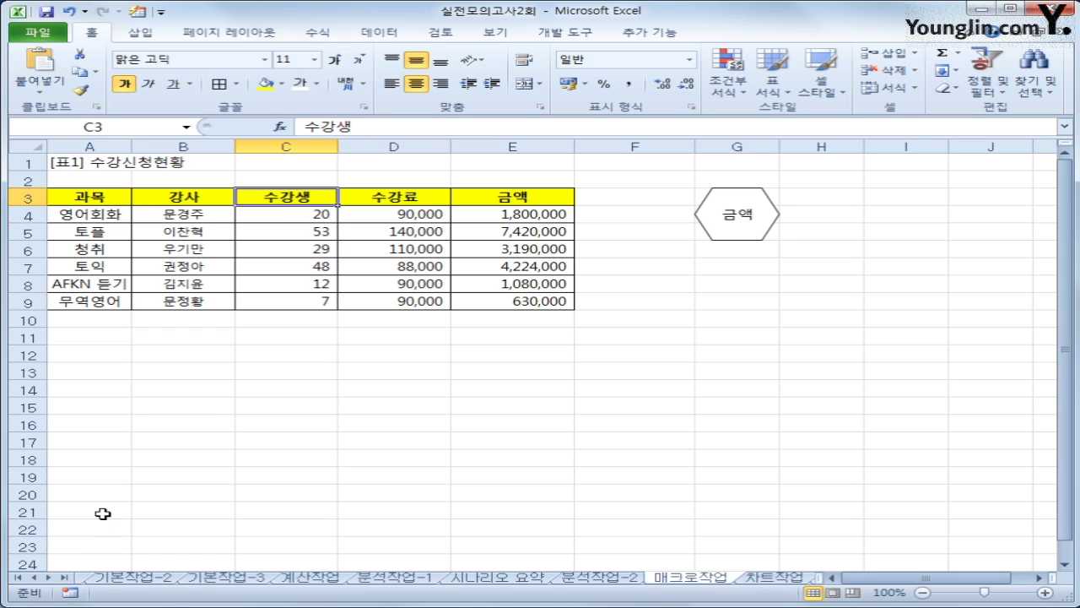
Draw a rounded rectangle about 1.14 cm high and 2.12 cm wide over cells G7:G8 and enter the text 서식 in it
left_click(140, 32)
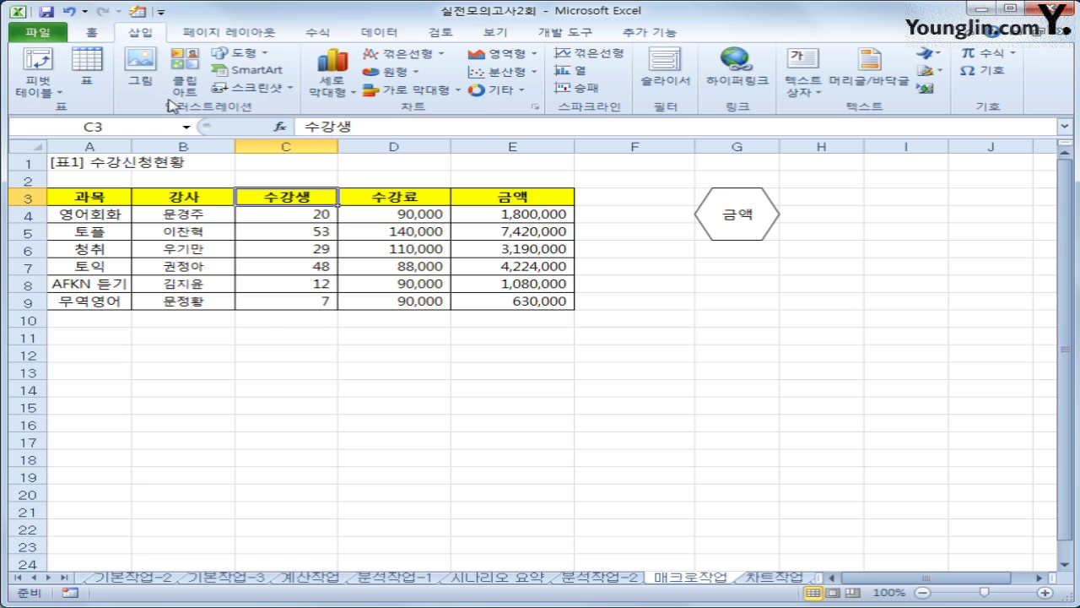
left_click(253, 54)
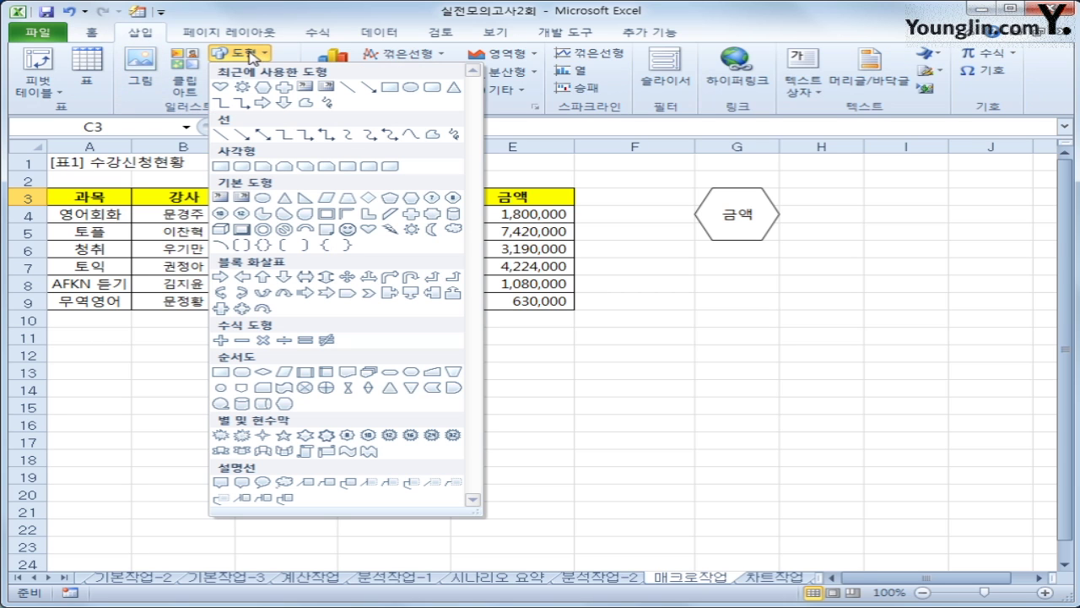
left_click(242, 165)
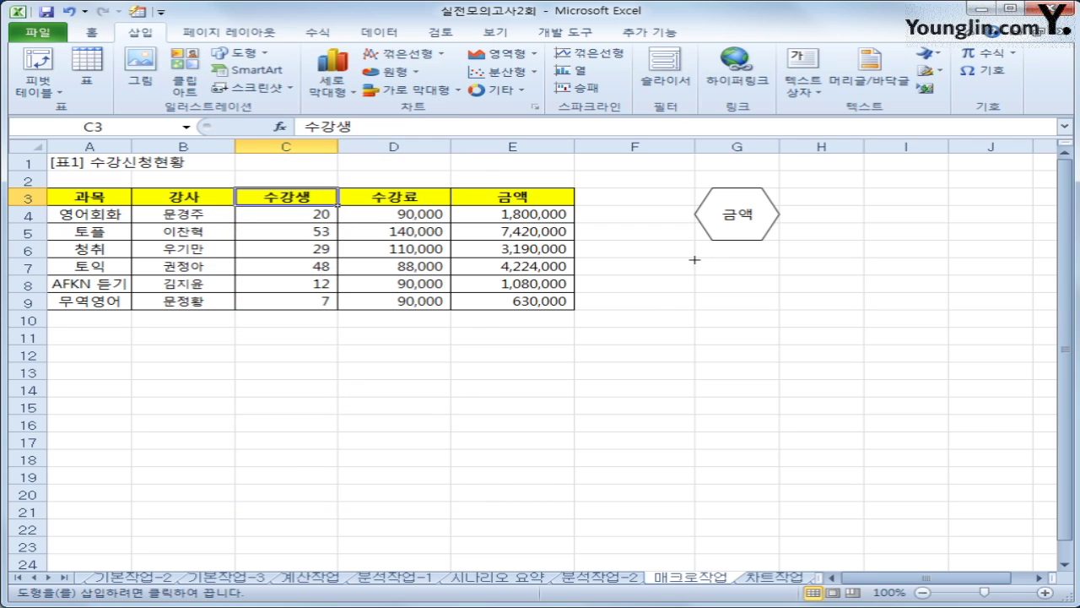
left_click_drag(695, 257, 757, 295)
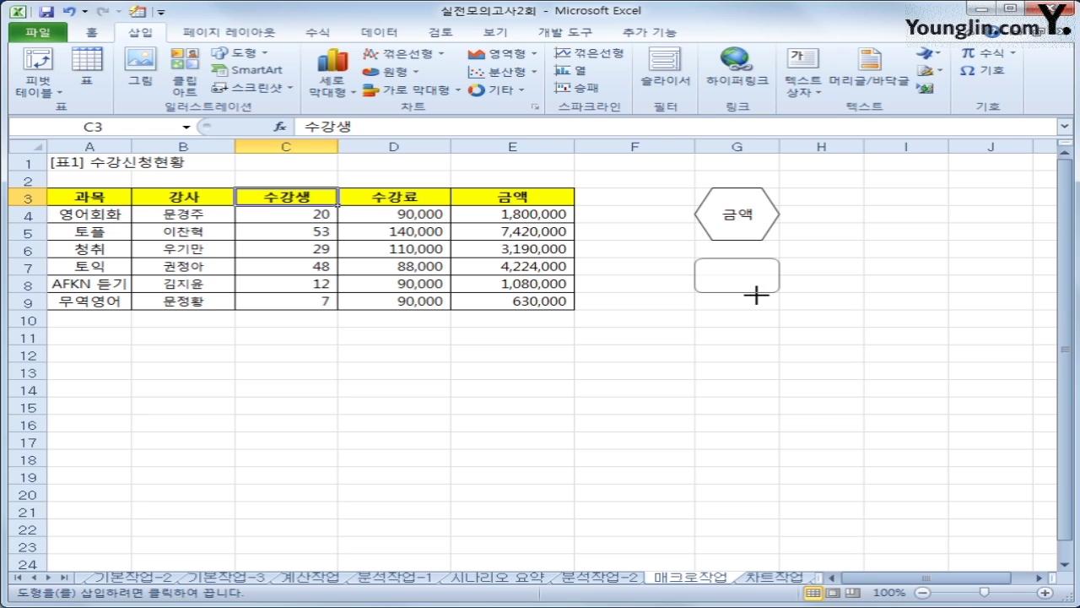
left_click_drag(757, 294, 758, 296)
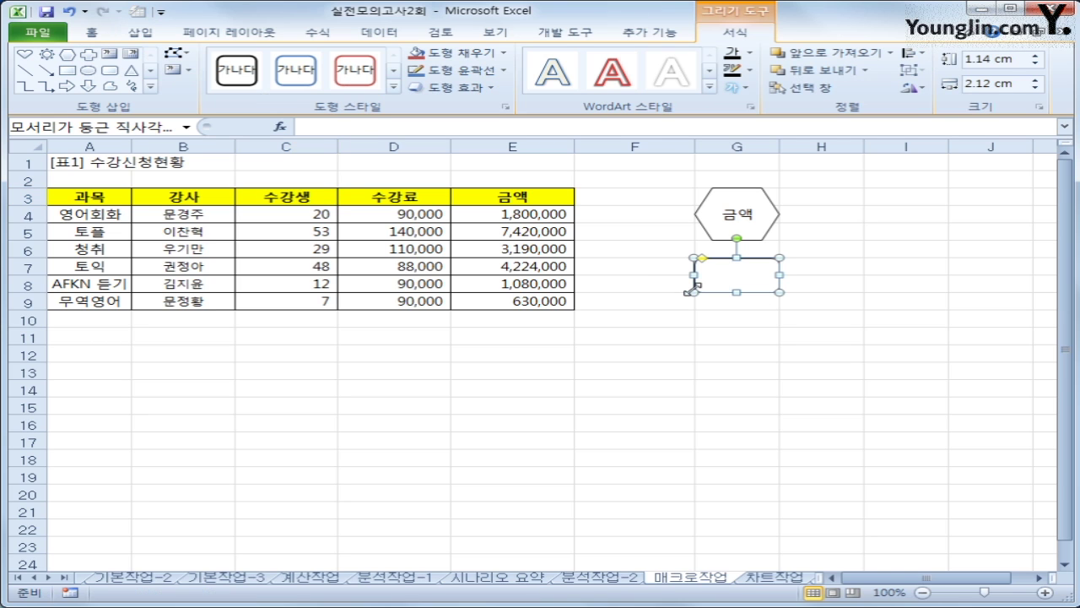
type("서식")
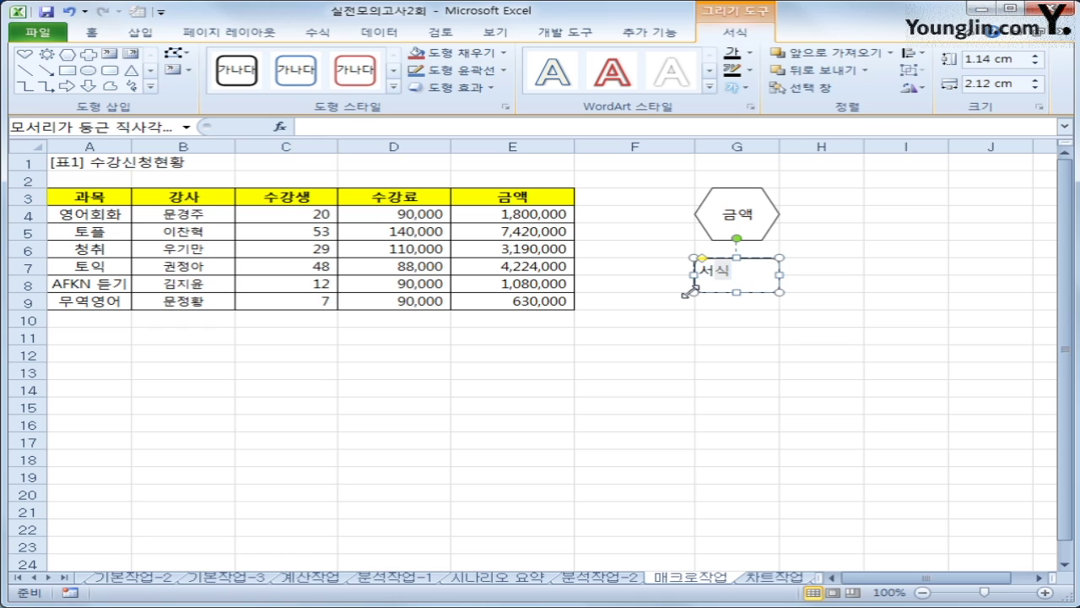
Assign the macro 서식지정 to the rounded rectangle
left_click(773, 271)
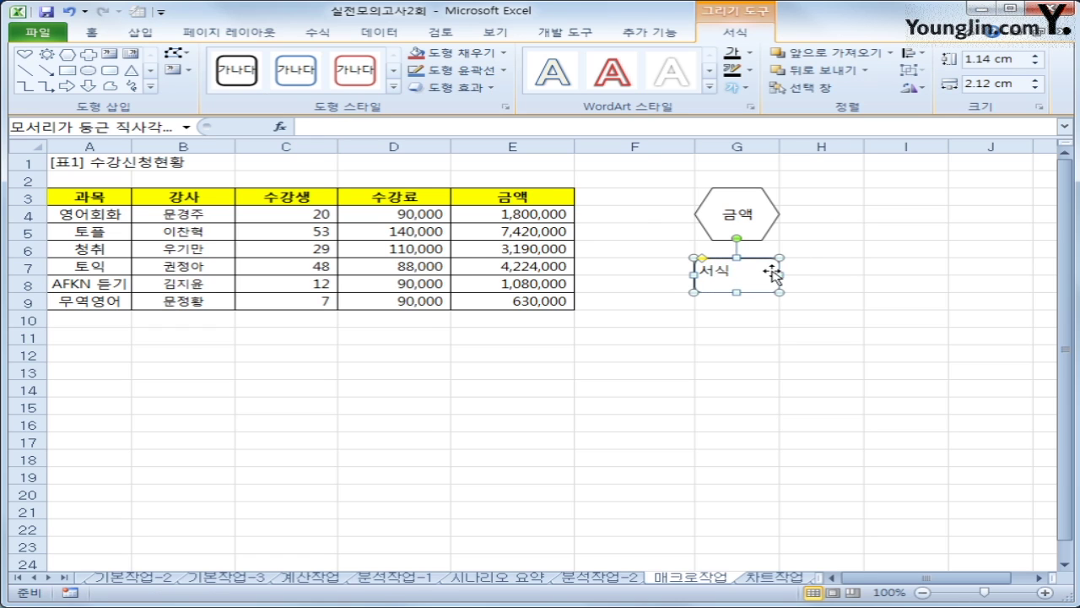
right_click(773, 272)
left_click(600, 377)
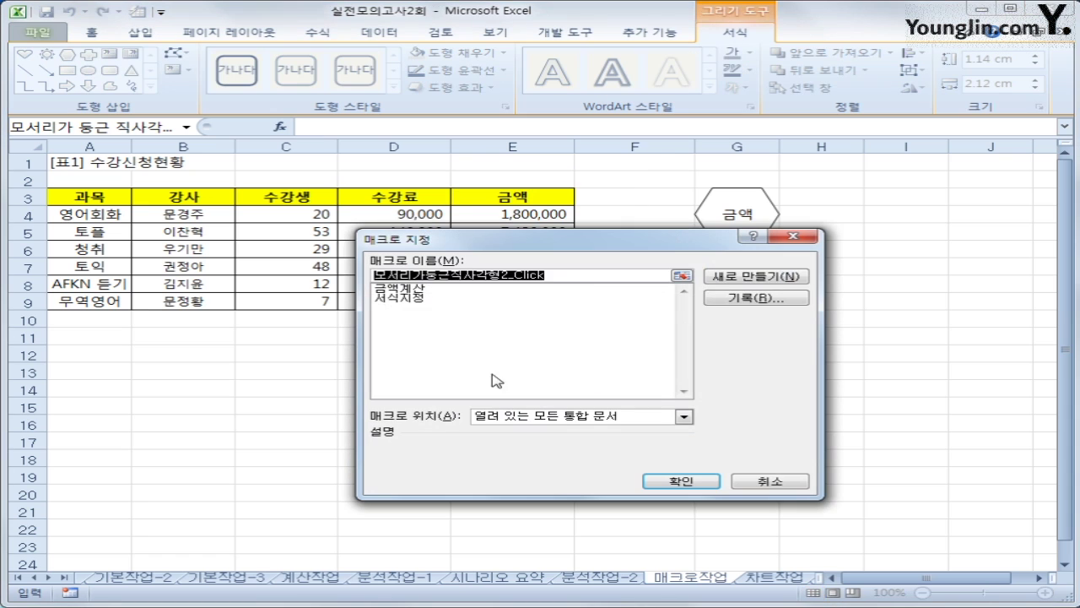
left_click(426, 300)
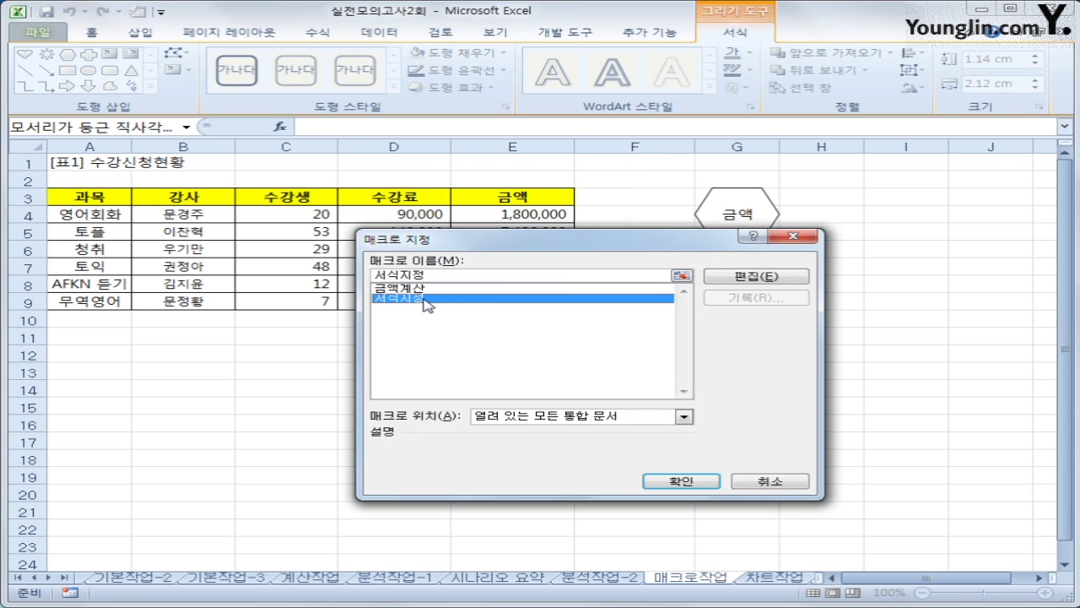
left_click(681, 481)
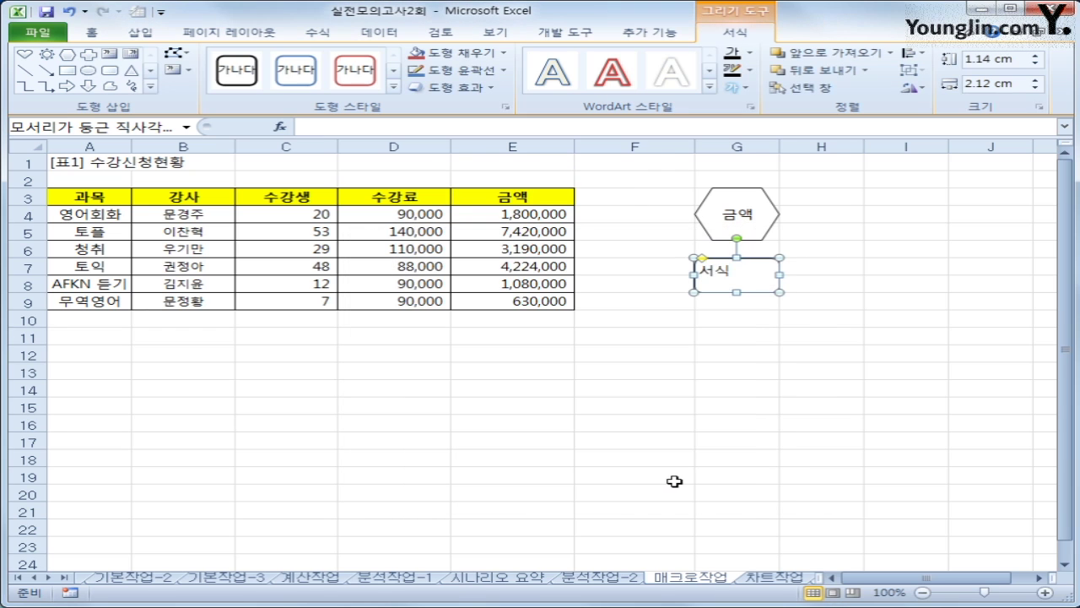
Center the text 서식 vertically and horizontally inside the rounded rectangle
left_click(91, 32)
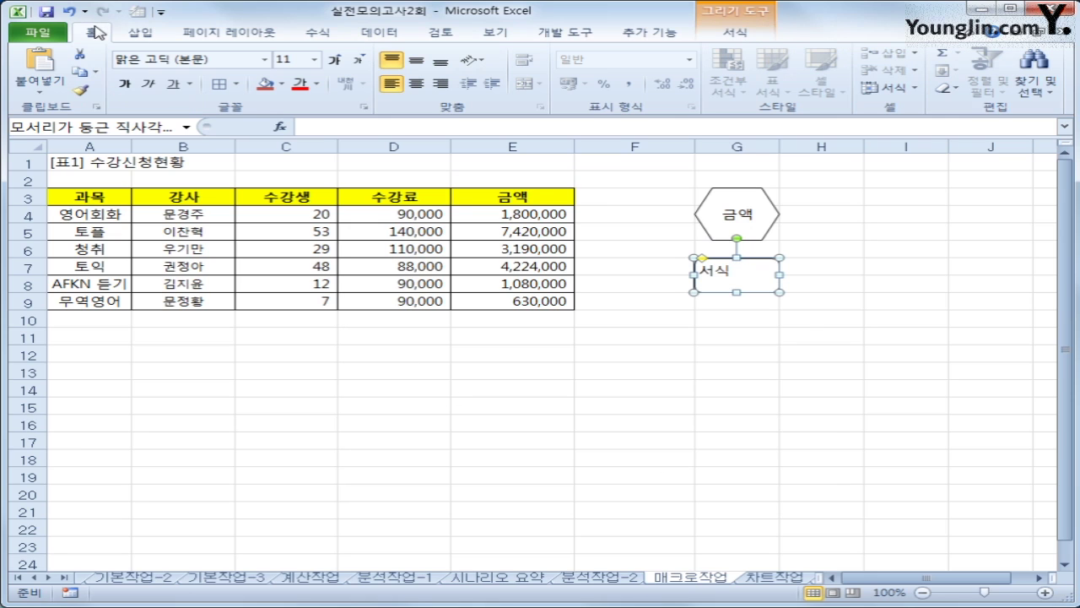
left_click(416, 60)
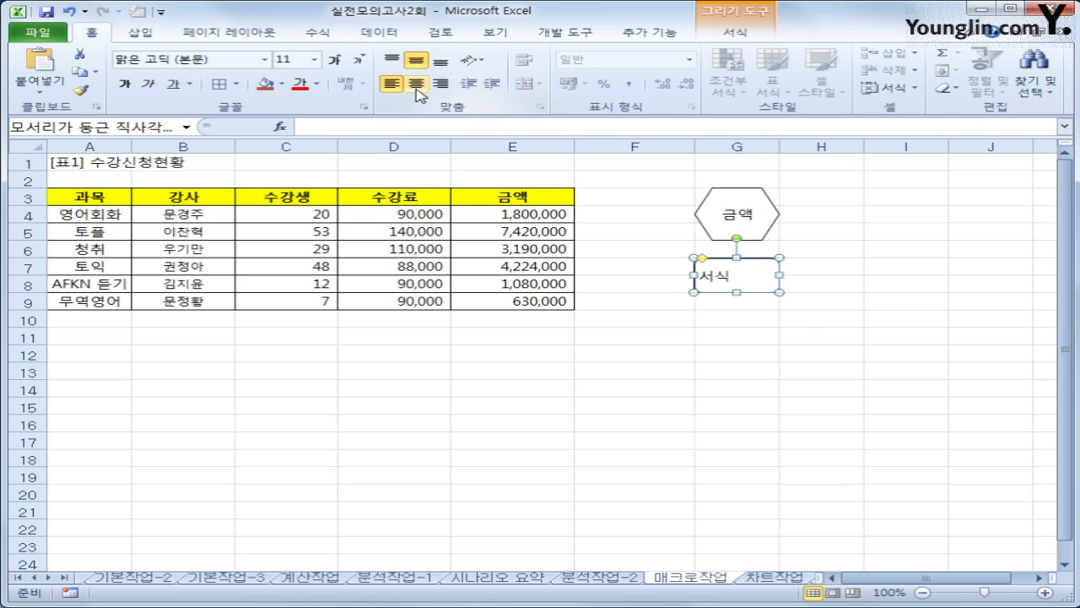
left_click(416, 83)
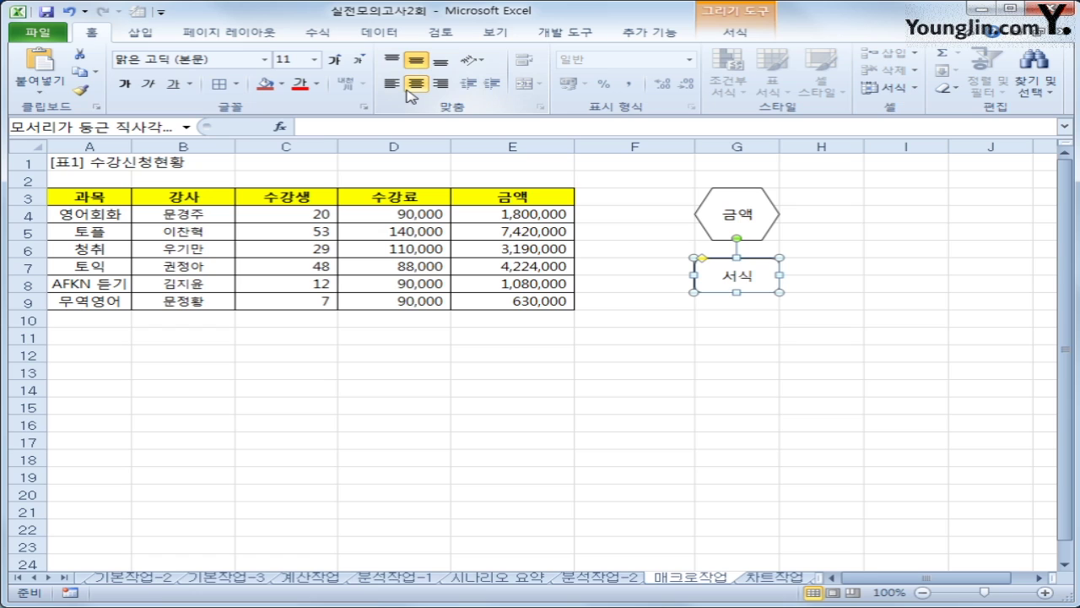
left_click(767, 410)
Extend the rounded rectangle's lower edge by one row so that the shape covers cells G7:G9
left_click_drag(807, 272, 805, 281)
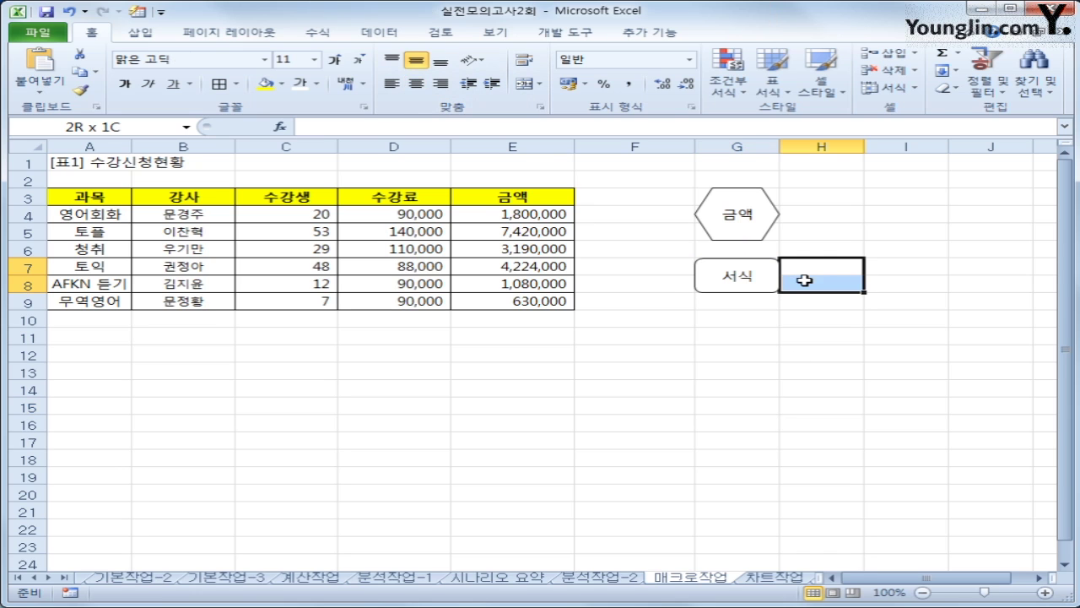
left_click(765, 284)
right_click(764, 285)
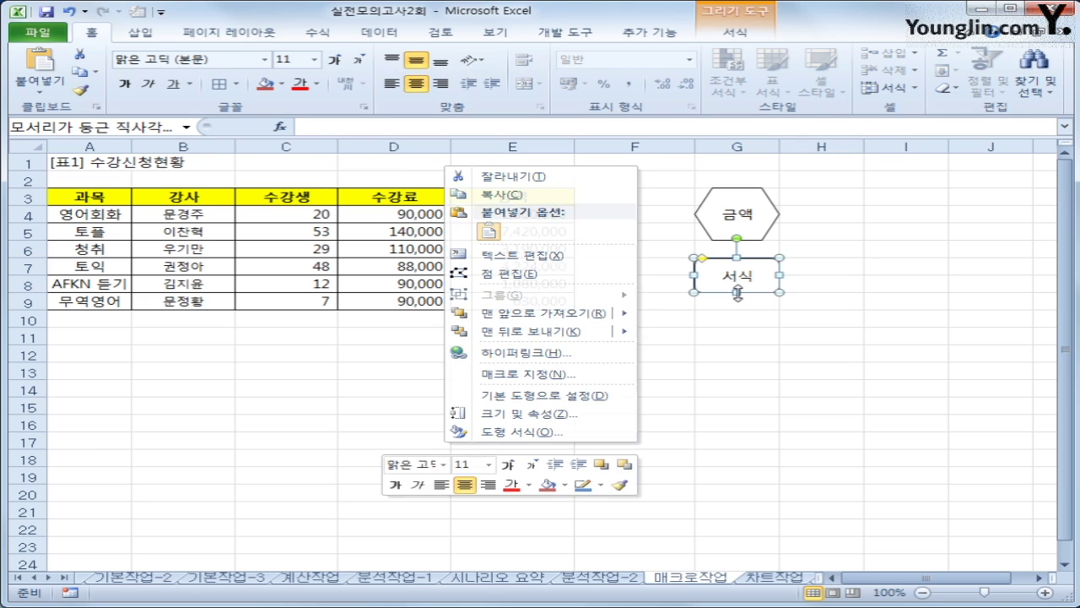
left_click(736, 293)
left_click_drag(736, 293, 737, 310)
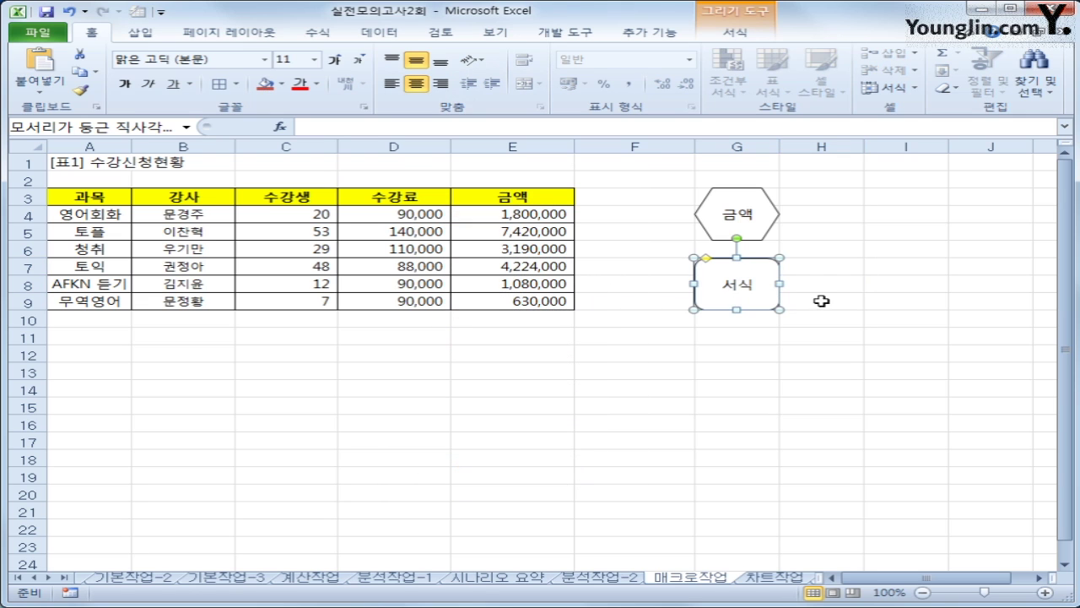
left_click_drag(816, 268, 811, 297)
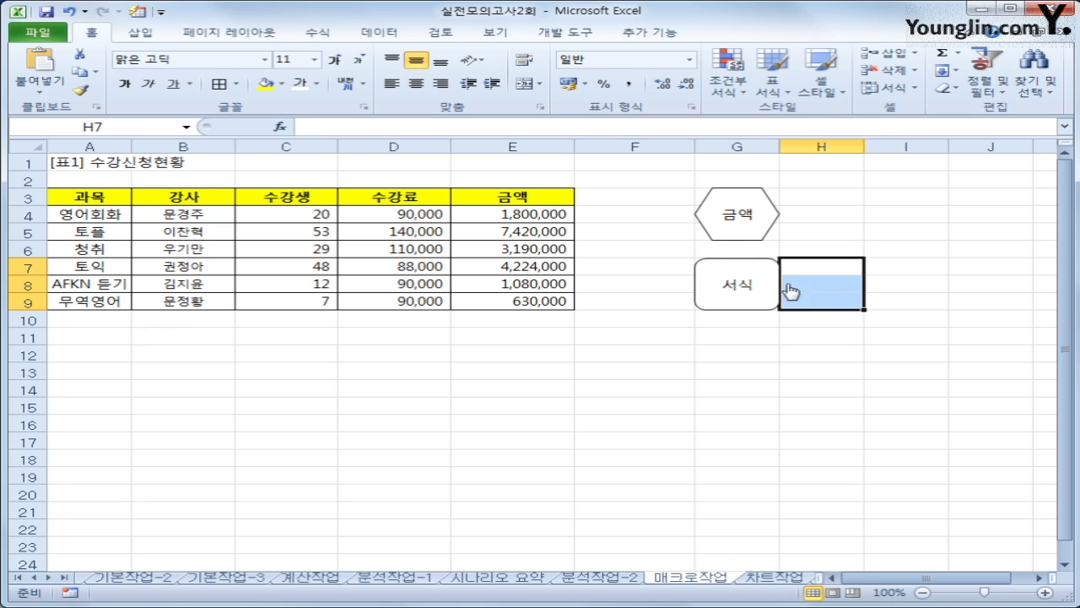
left_click_drag(803, 195, 812, 232)
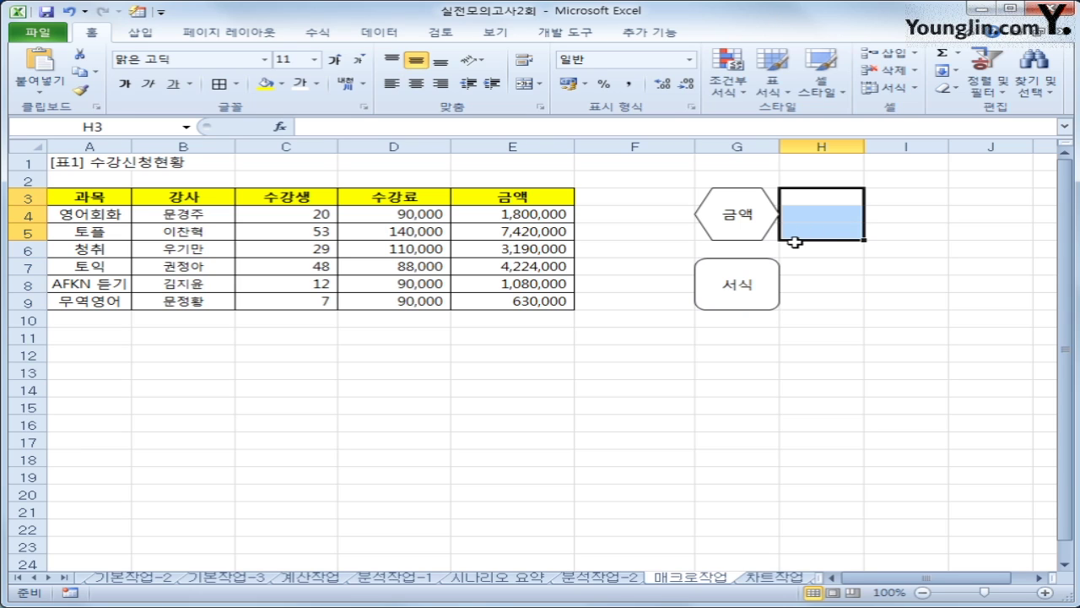
left_click(840, 438)
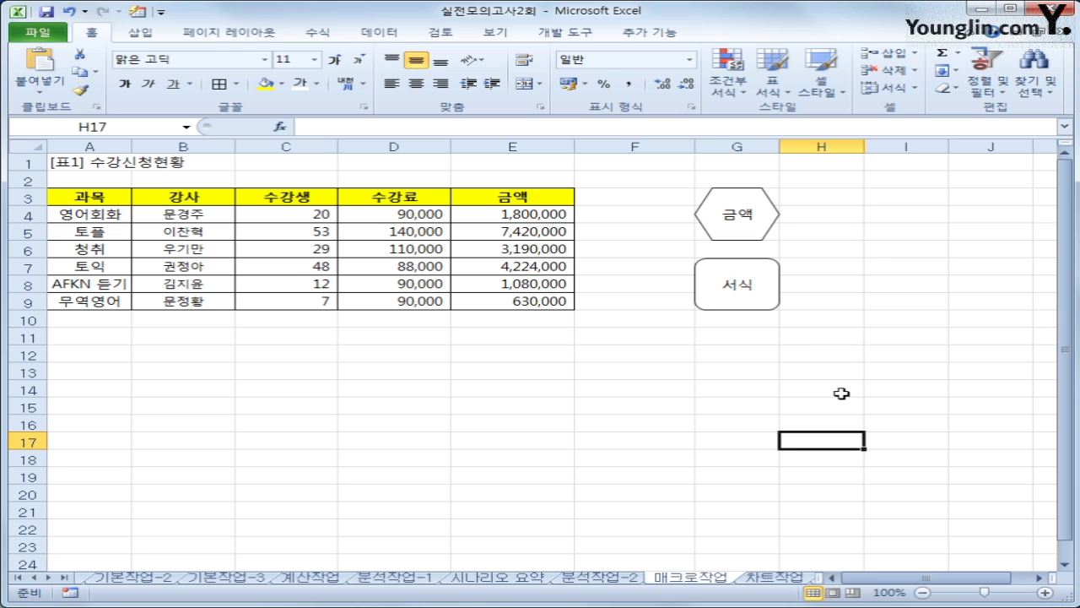
Change the 2월매출 pie chart on the 차트작업 sheet to the 3-D pie chart type
left_click(780, 580)
scroll(808, 477, "down", 3)
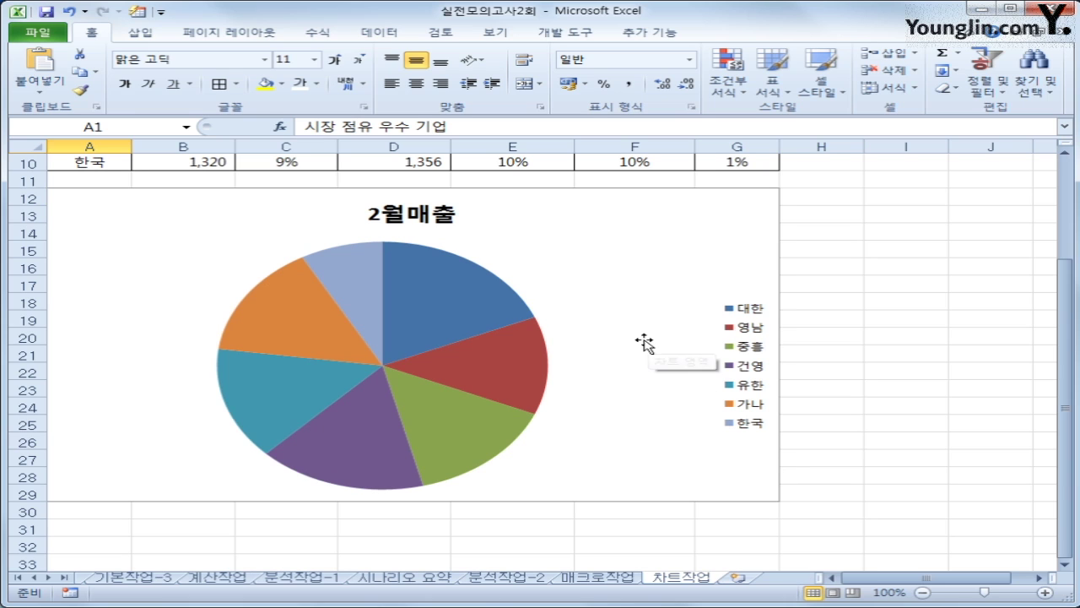
left_click(643, 281)
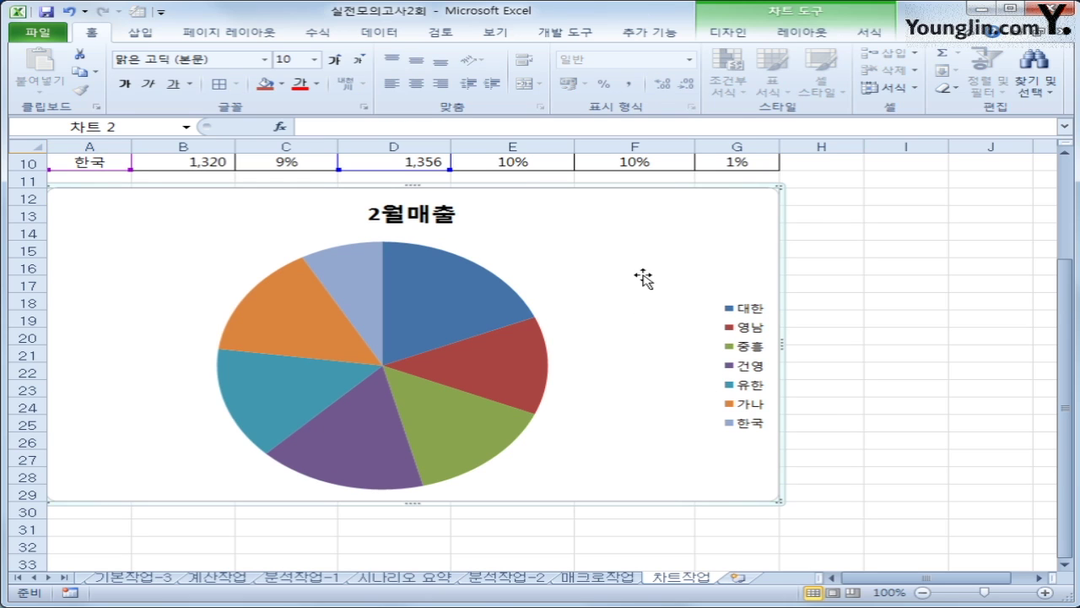
right_click(660, 214)
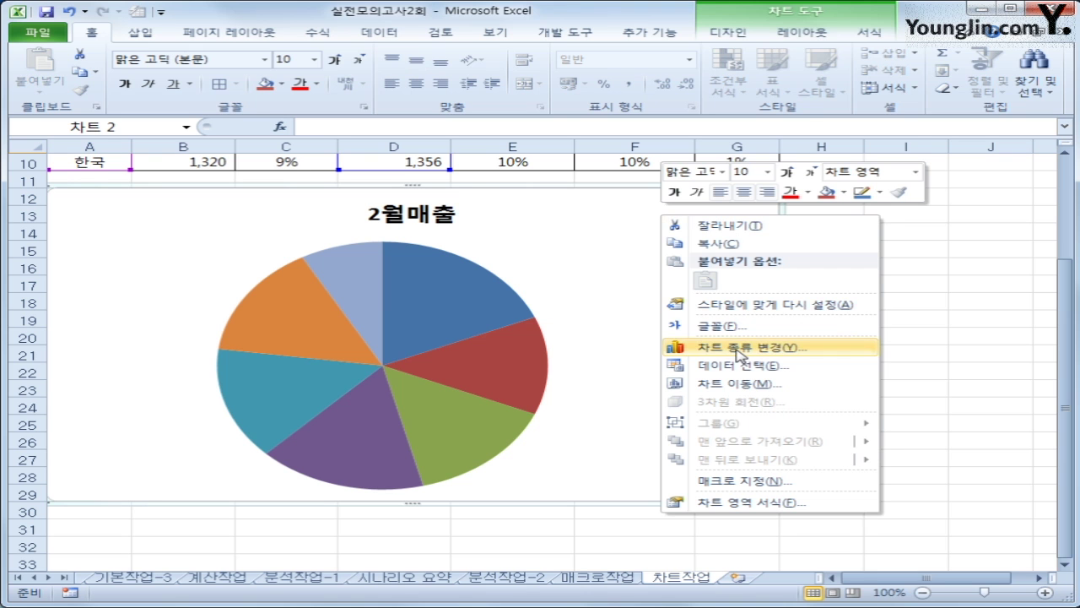
left_click(741, 354)
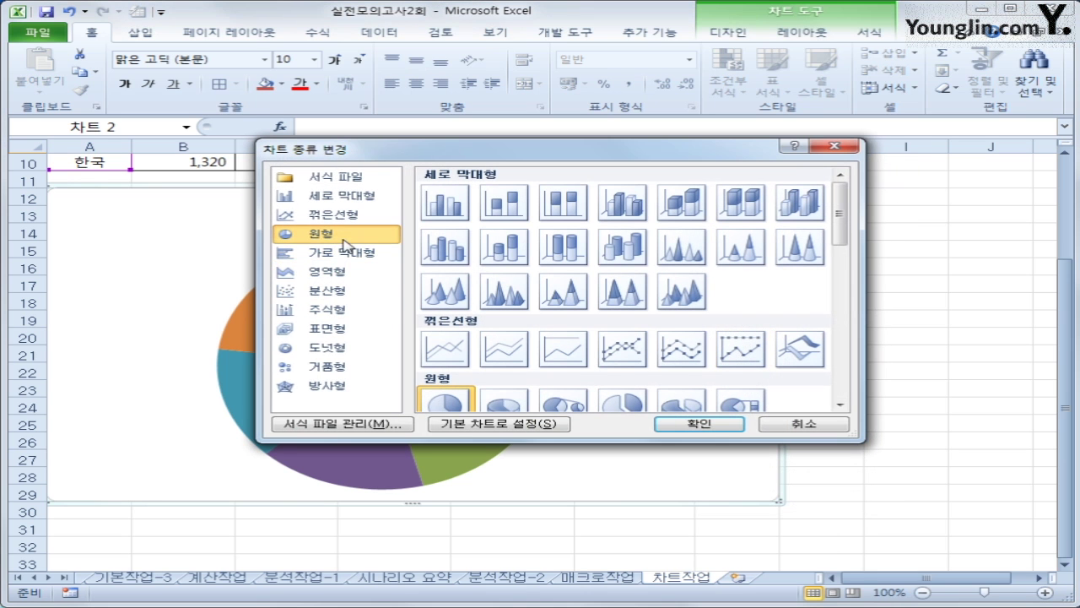
left_click(498, 404)
left_click(712, 424)
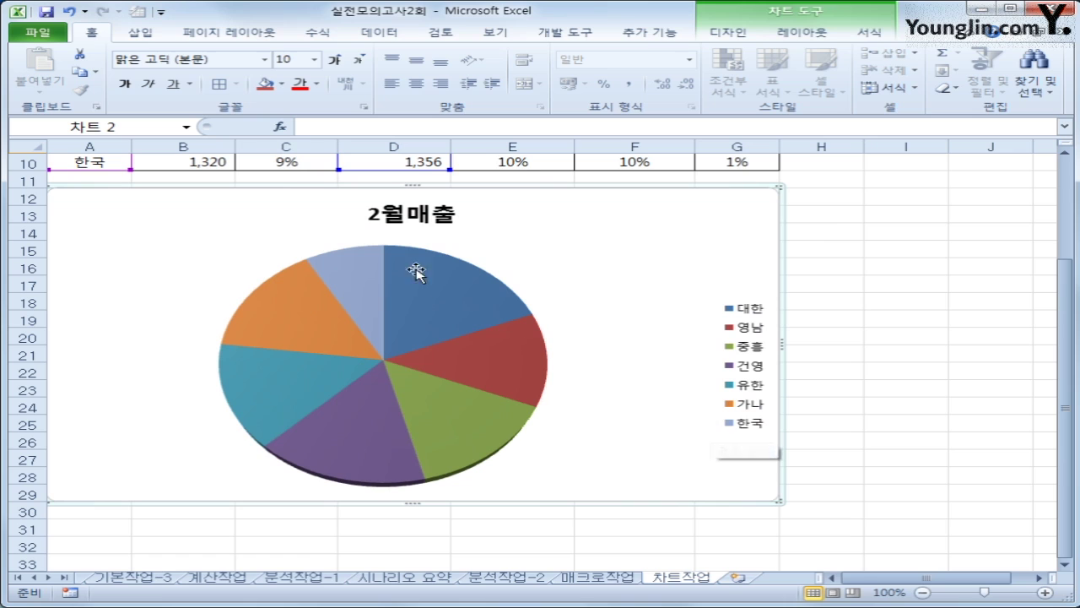
Change the chart title to 2월 우수 기업 시장 점유 구성
left_click(410, 215)
left_click(464, 217)
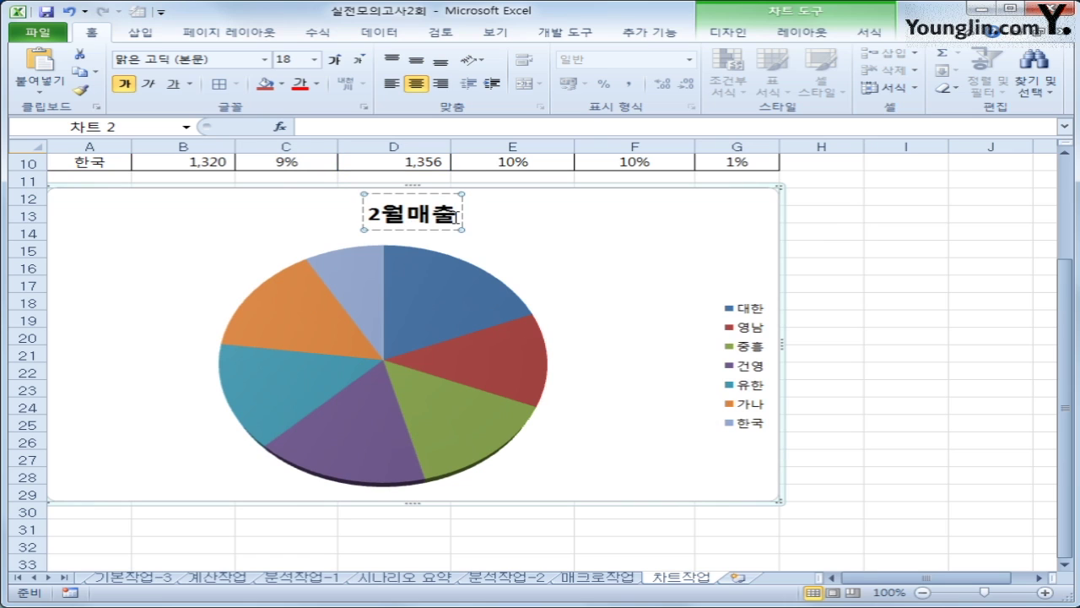
key("BackSpace")
key("BackSpace")
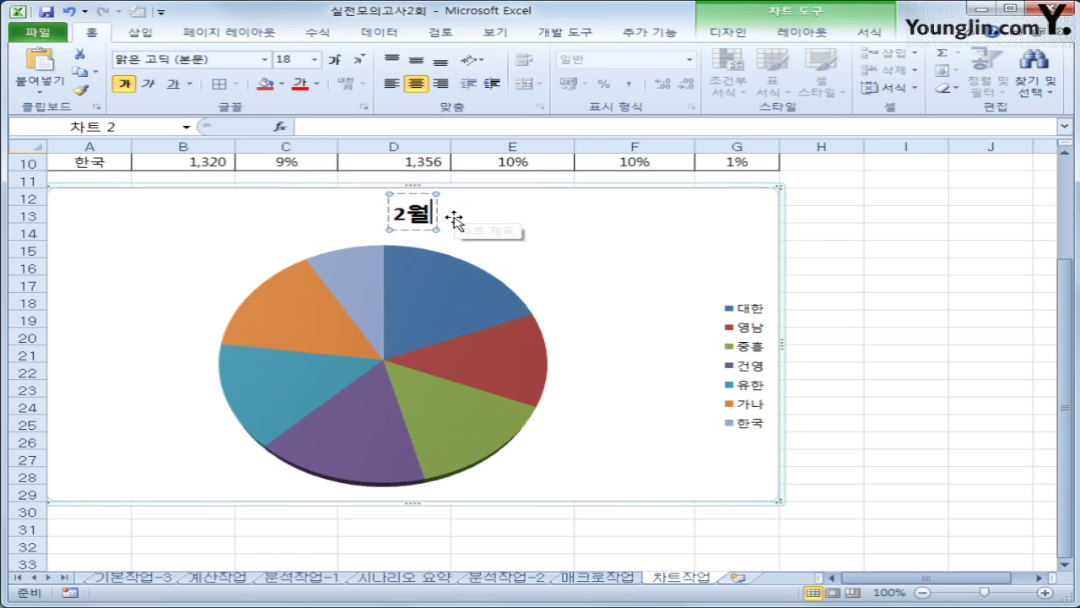
type("우수")
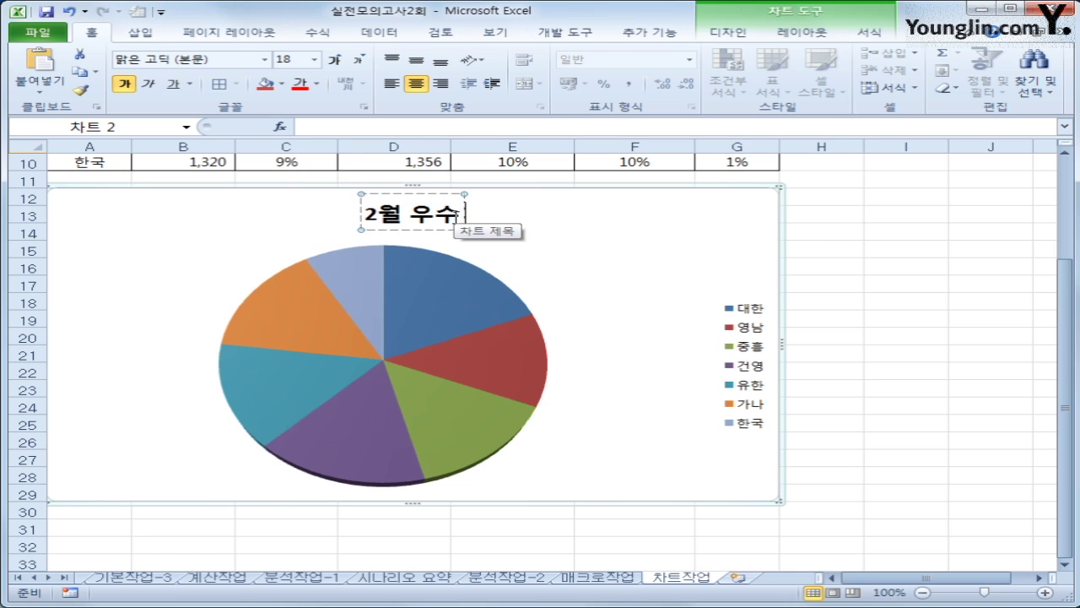
type(" 기업 실")
key("BackSpace")
type("자")
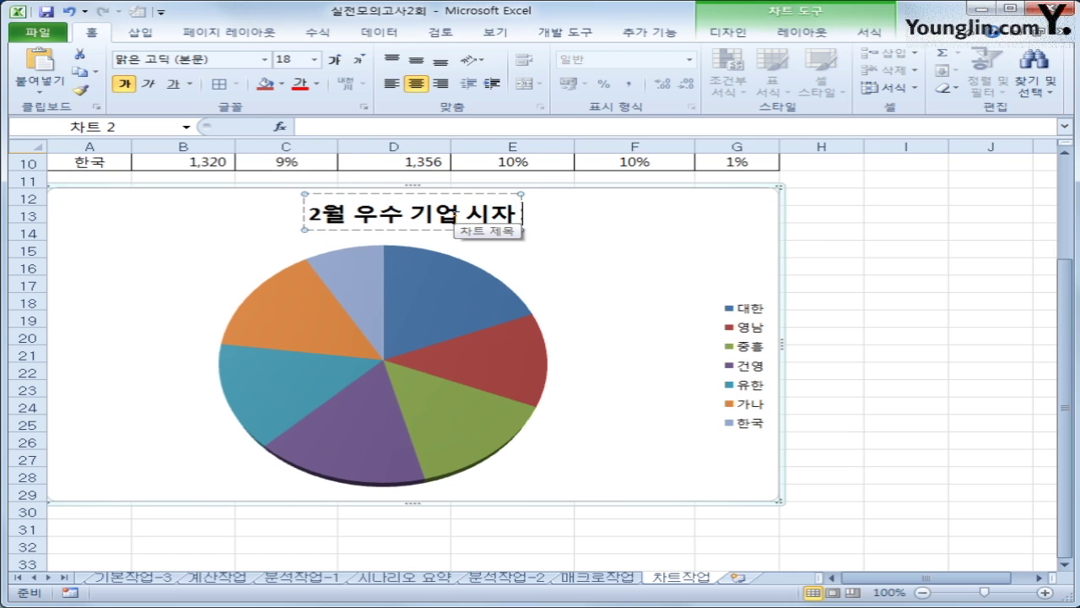
key("BackSpace")
type("장 점유 구성")
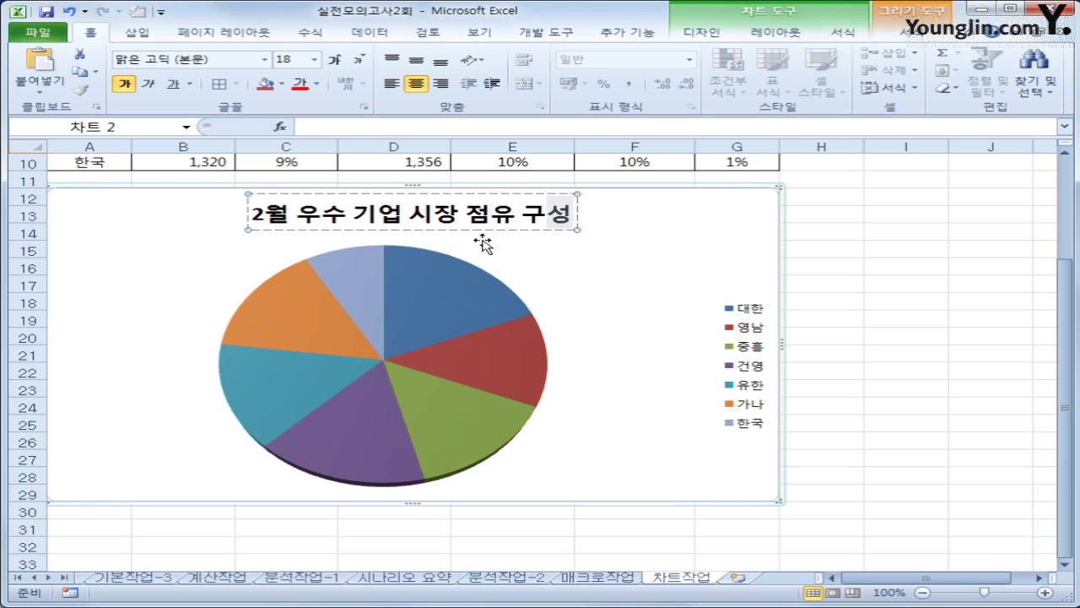
Format the chart title in the 굴림체 font at 16 points
right_click(482, 234)
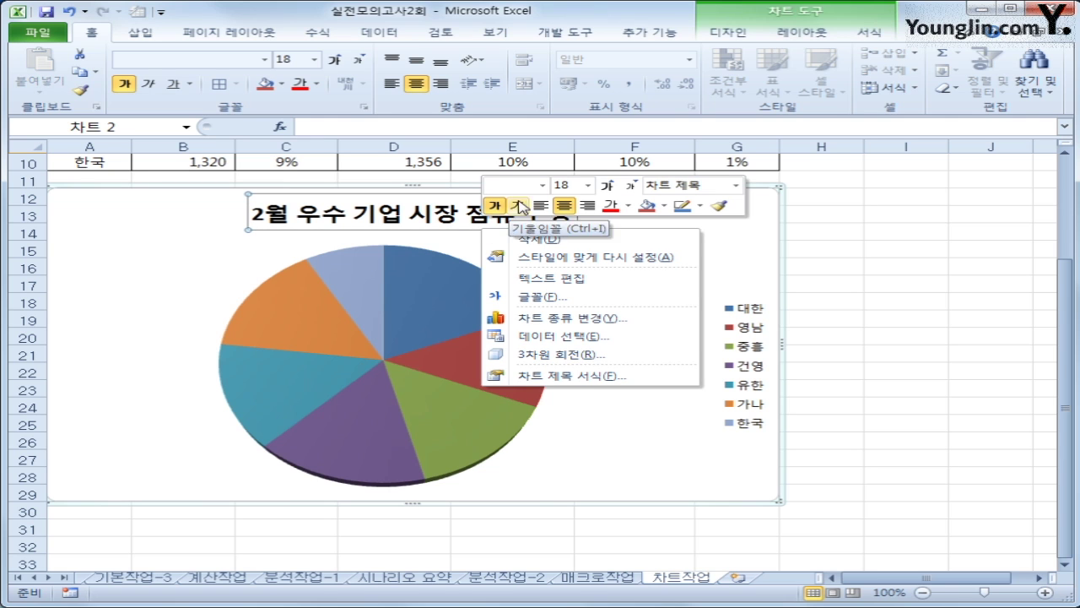
left_click(542, 185)
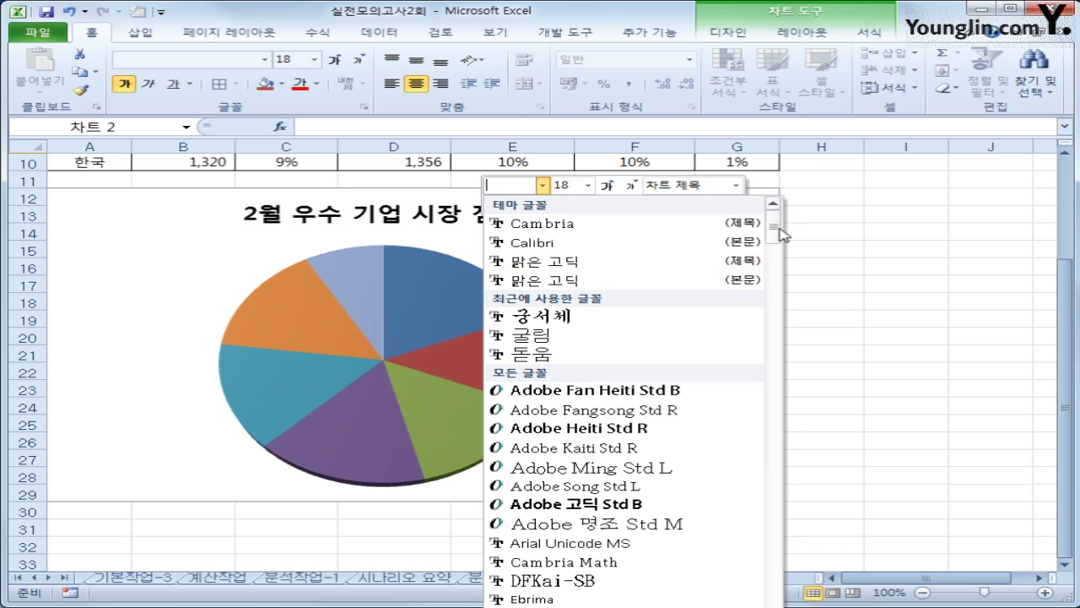
left_click_drag(783, 234, 765, 345)
left_click(602, 505)
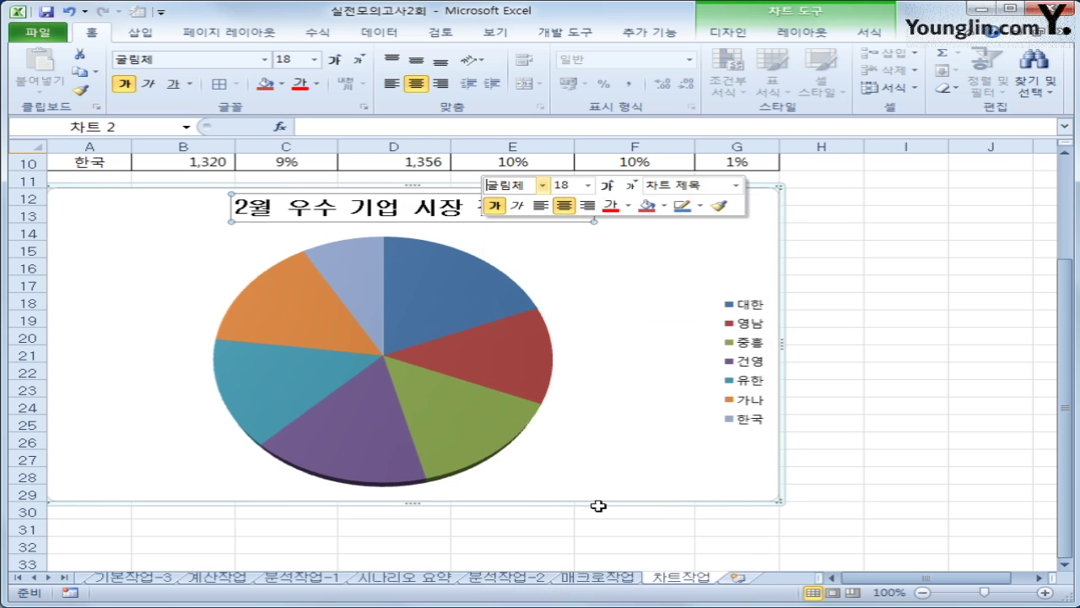
left_click(627, 187)
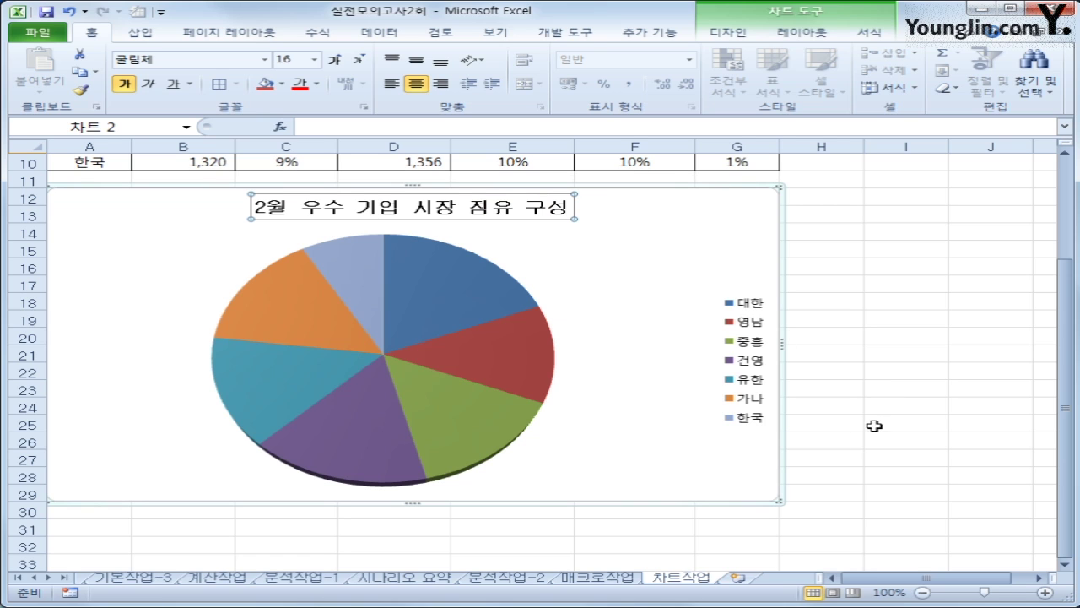
Delete the legend and add data labels showing only 항목 이름 and 백분율 with leader lines, positioned at 바깥쪽 끝에
left_click(756, 371)
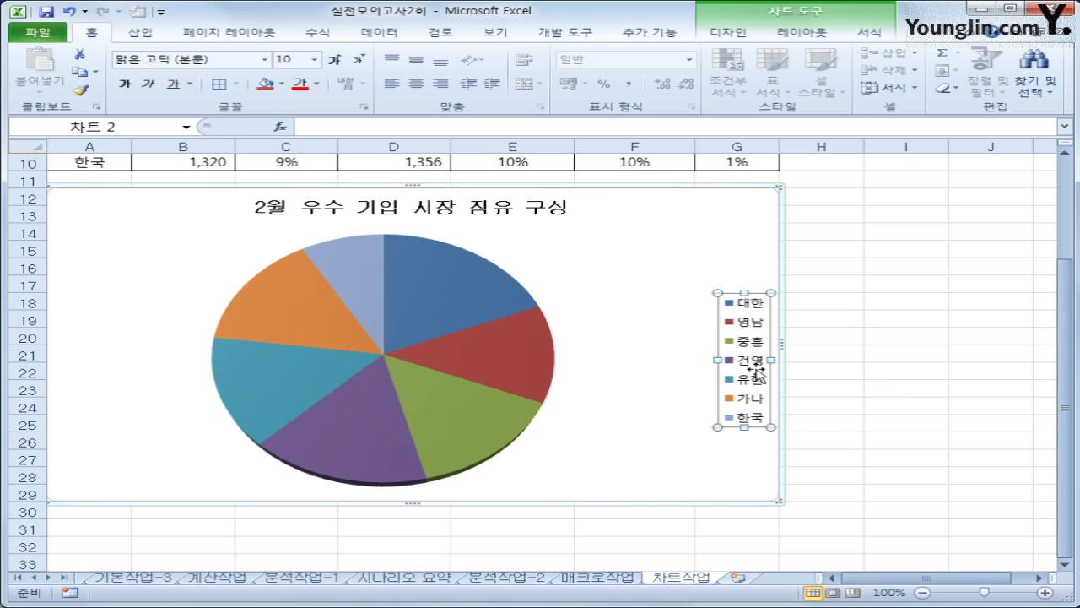
key("Delete")
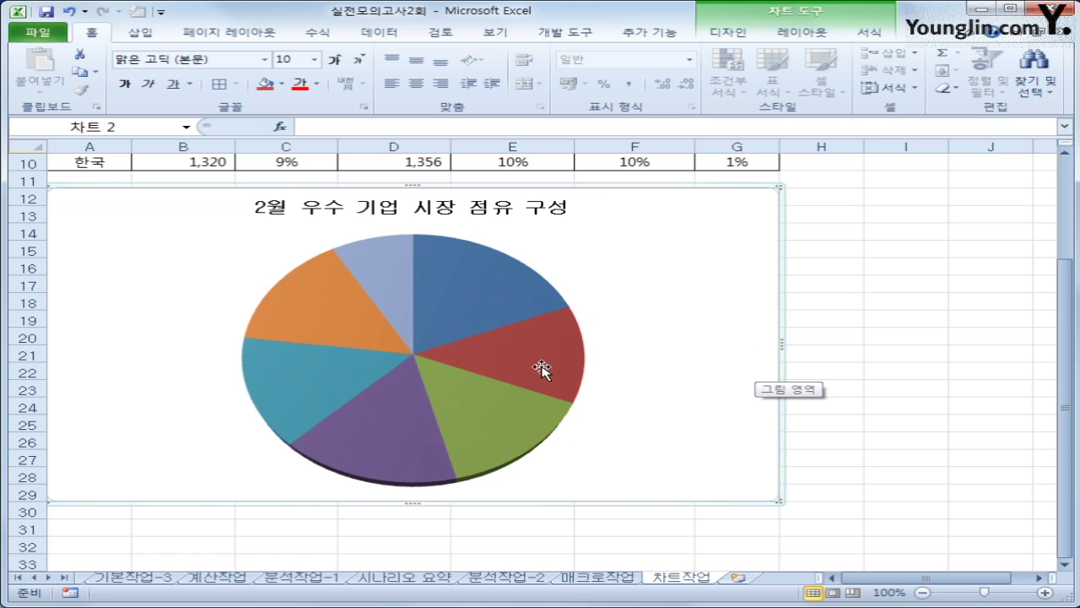
left_click(465, 332)
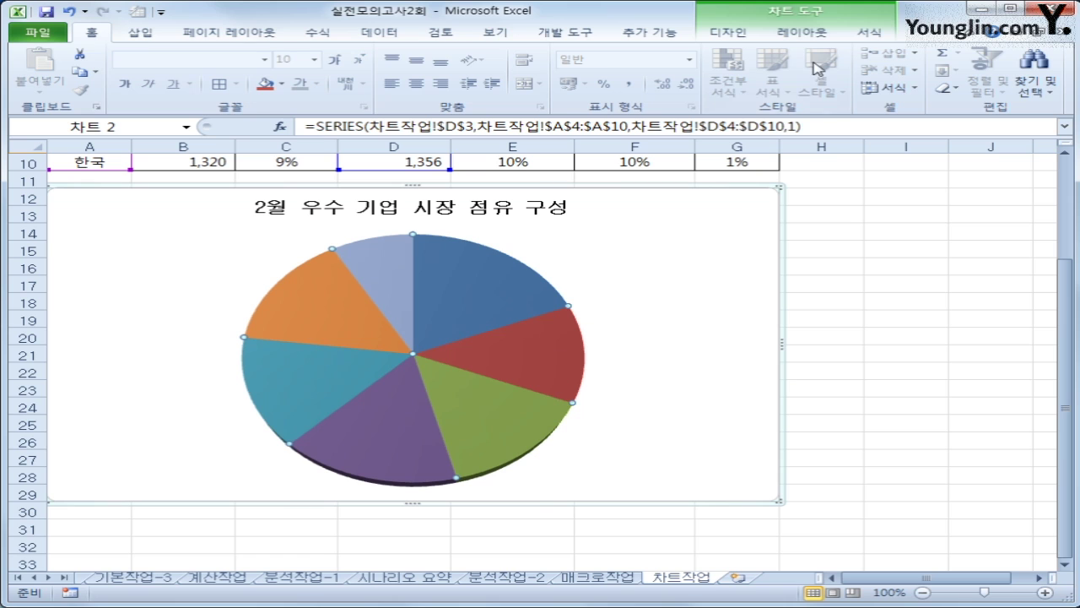
left_click(804, 36)
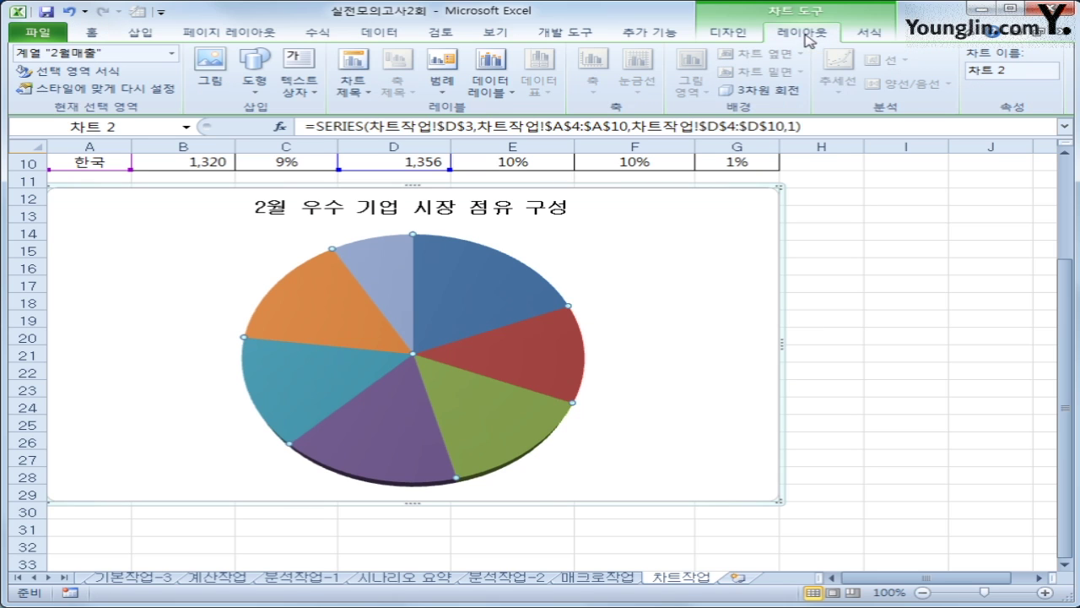
left_click(483, 94)
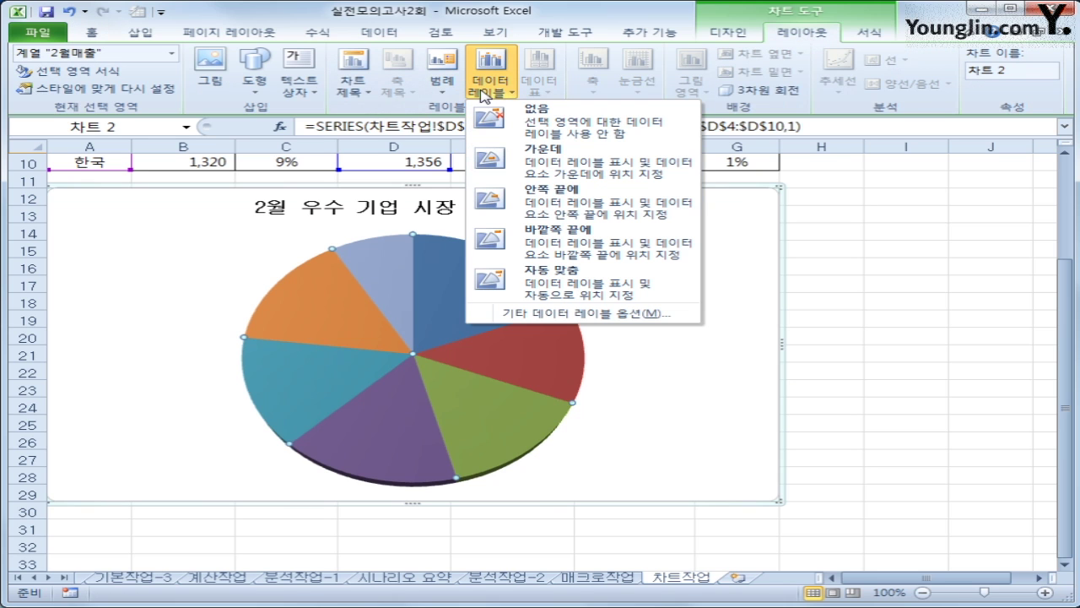
left_click(523, 314)
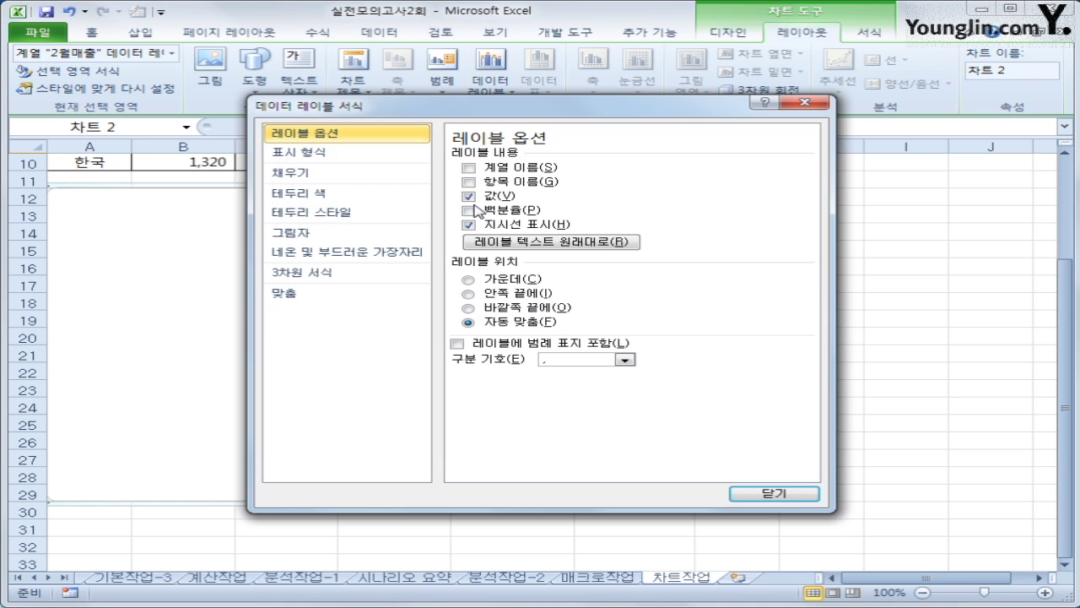
left_click(477, 200)
left_click(499, 184)
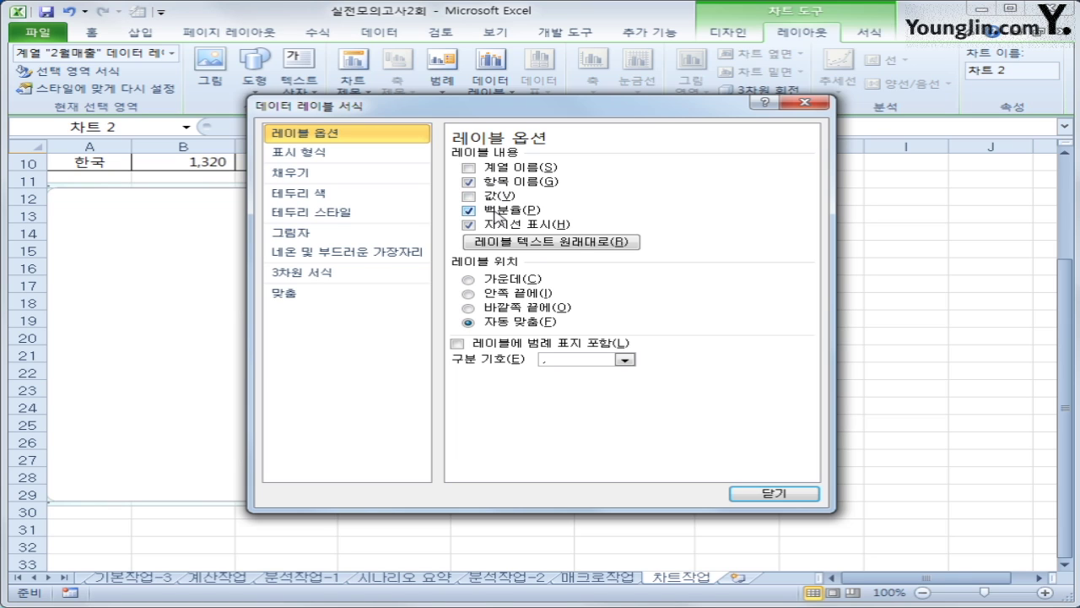
left_click(508, 309)
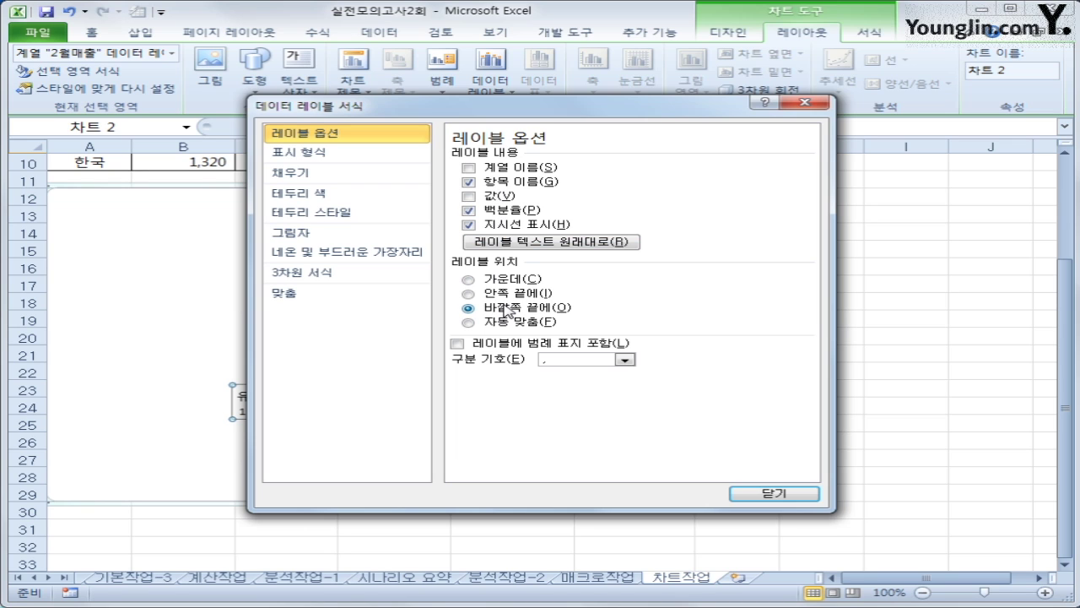
left_click(772, 495)
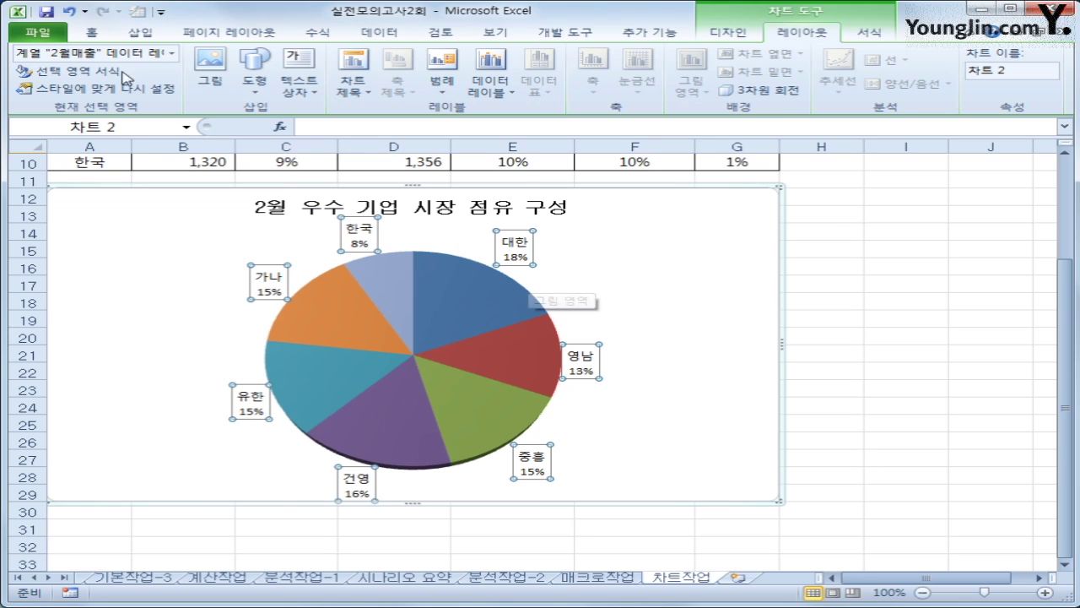
Format the pie chart's data labels in the 굴림 font at 10 points
left_click(92, 32)
left_click(265, 59)
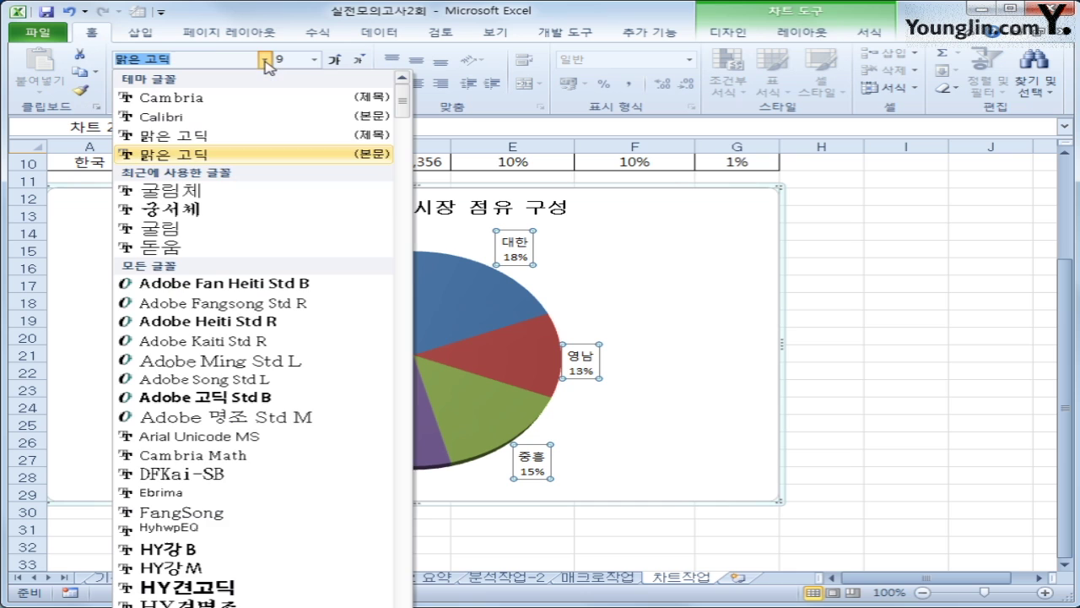
left_click(226, 227)
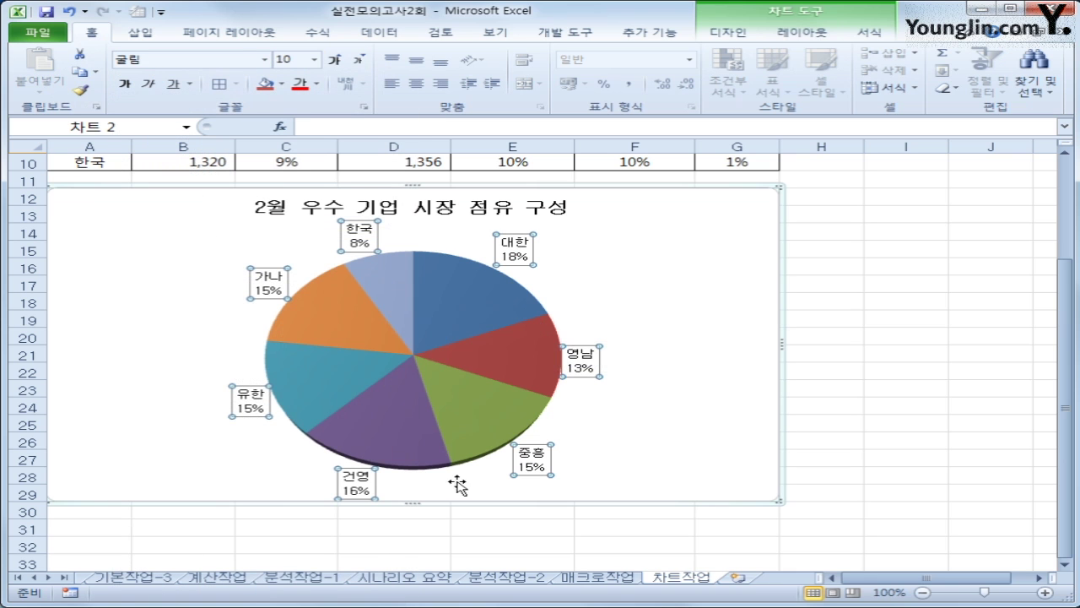
Set the angle of the first slice of the pie series to 45 degrees
left_click(493, 318)
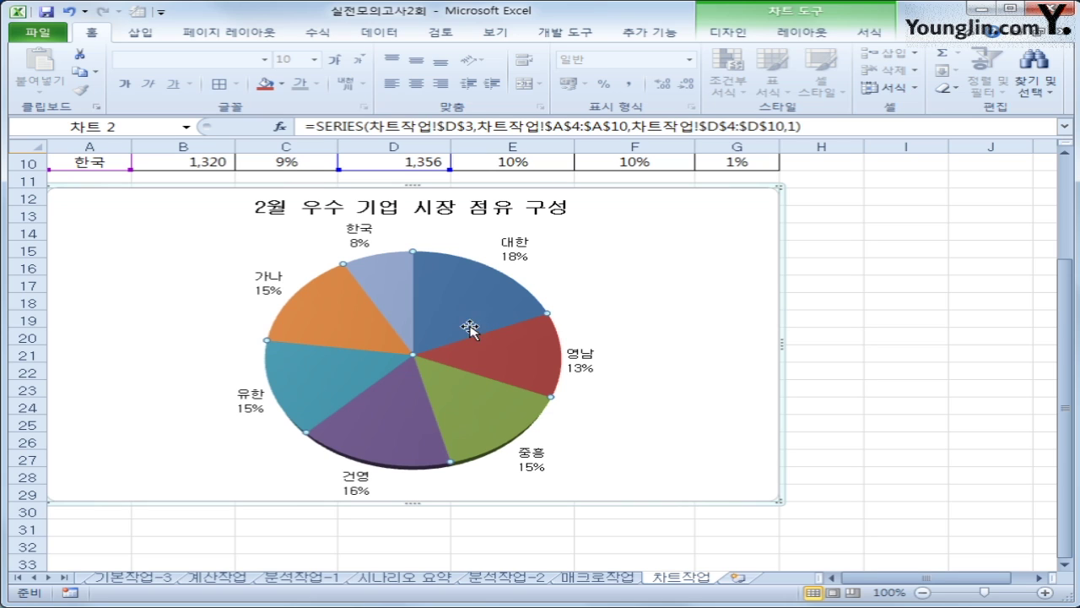
left_click(655, 388)
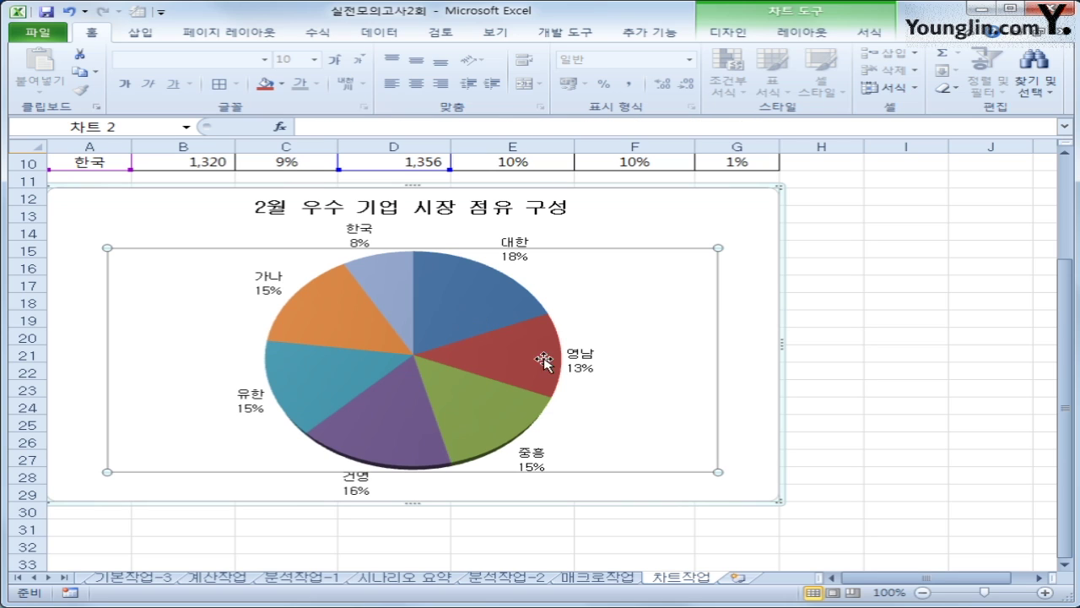
left_click(453, 311)
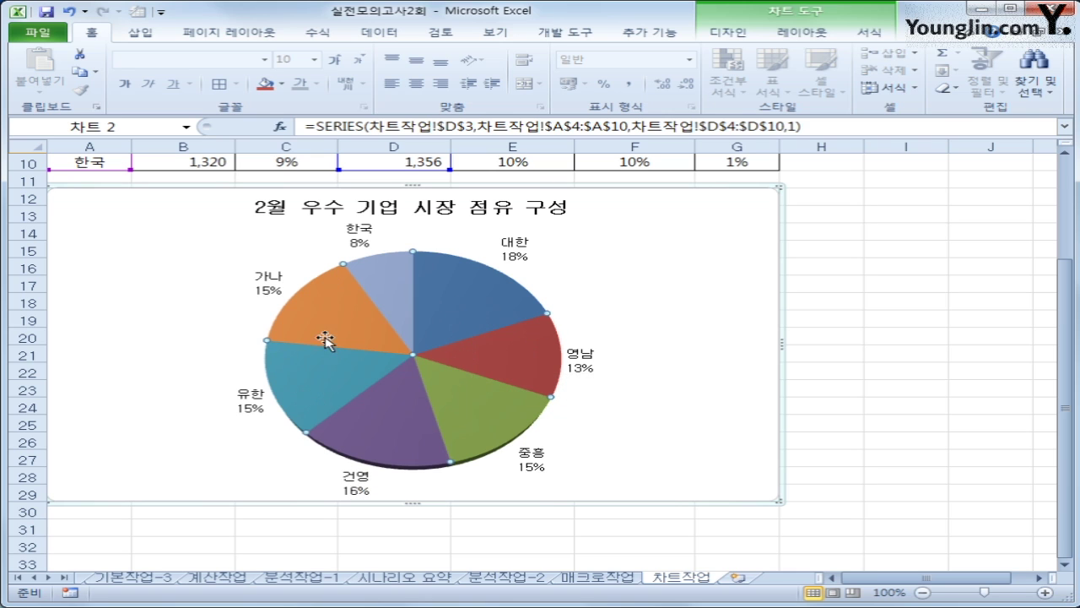
right_click(476, 288)
left_click(620, 432)
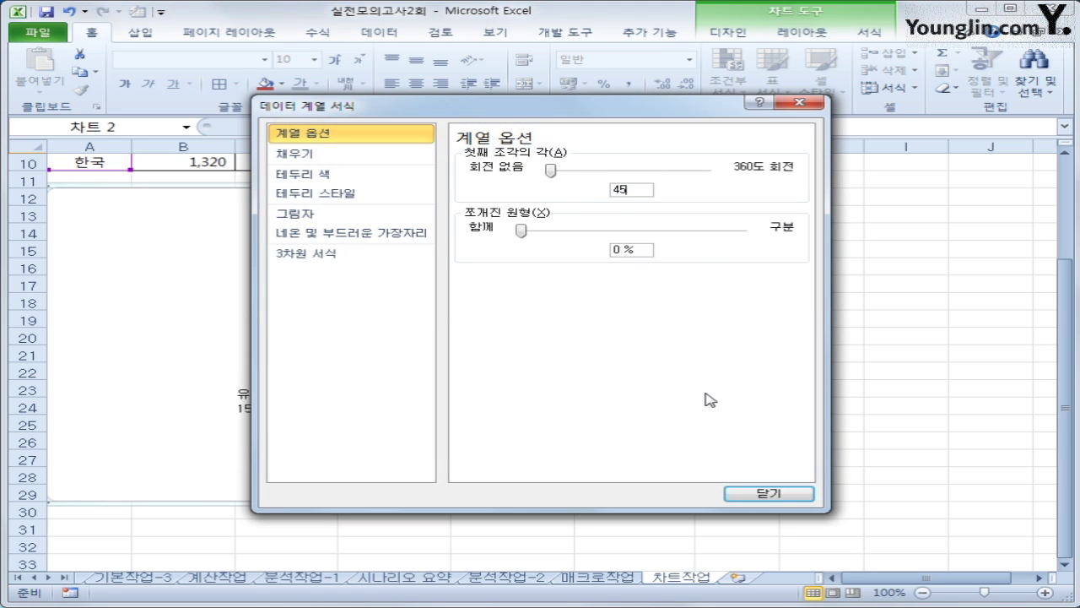
left_click(794, 495)
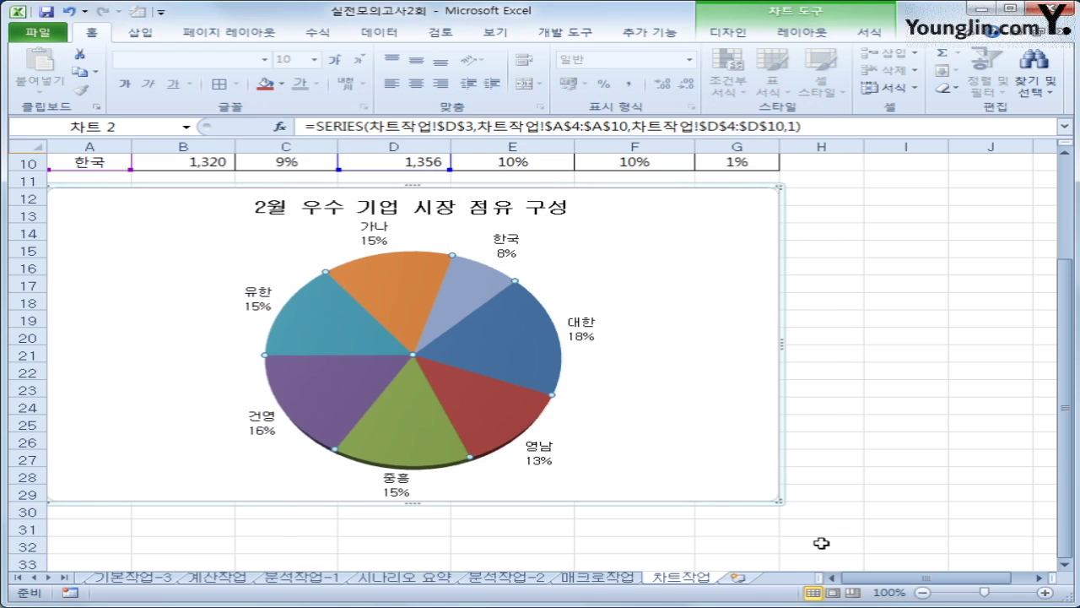
Pull only the 대한 slice slightly outward to separate it from the rest of the pie
left_click(494, 353)
left_click(871, 349)
left_click(491, 287)
left_click(511, 384)
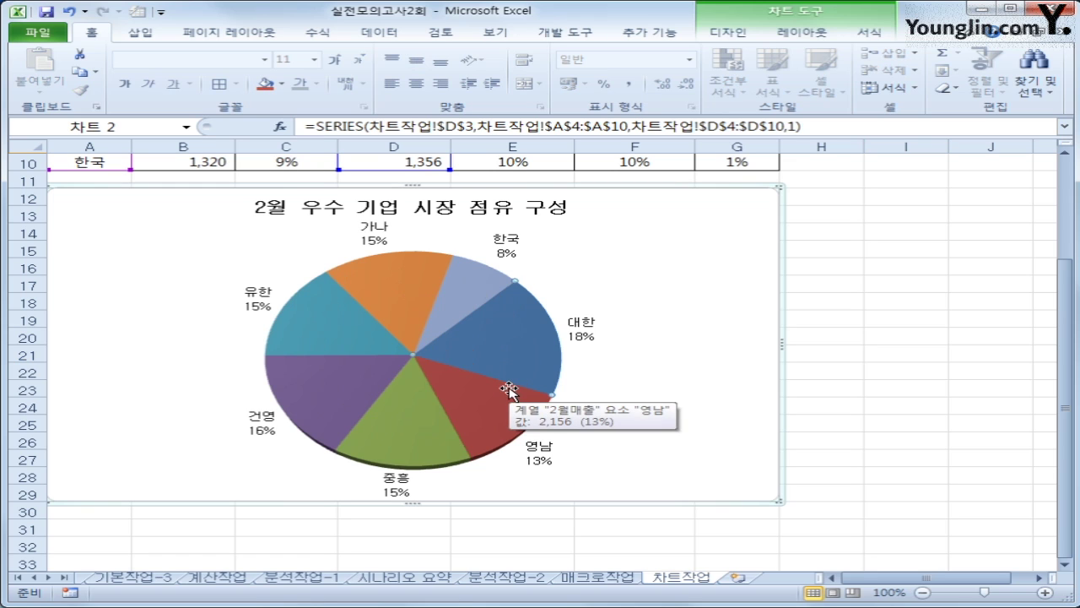
mouse_move(529, 356)
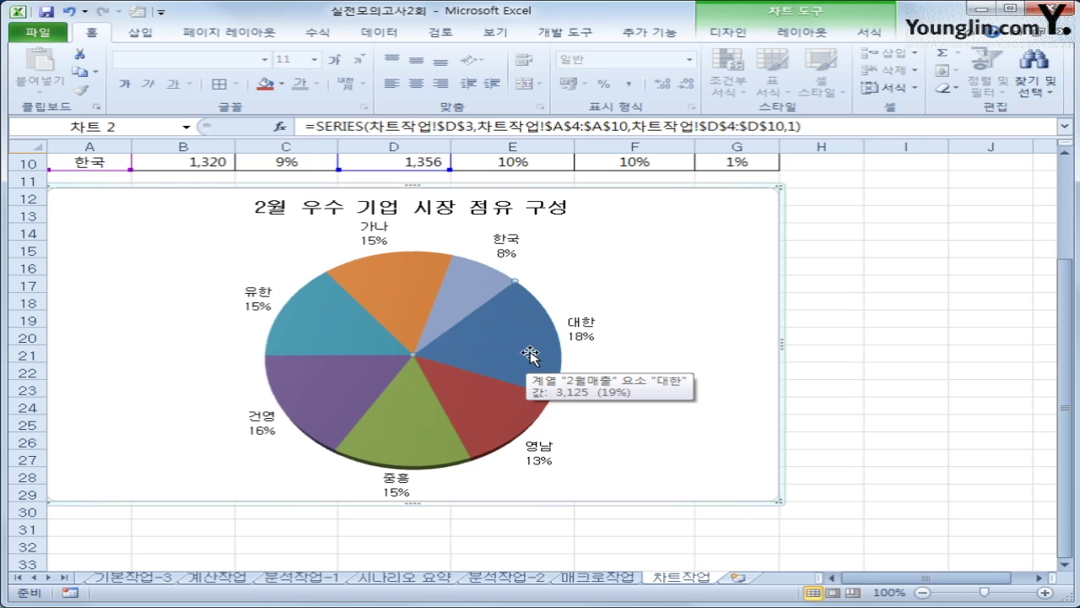
left_click_drag(528, 355, 555, 351)
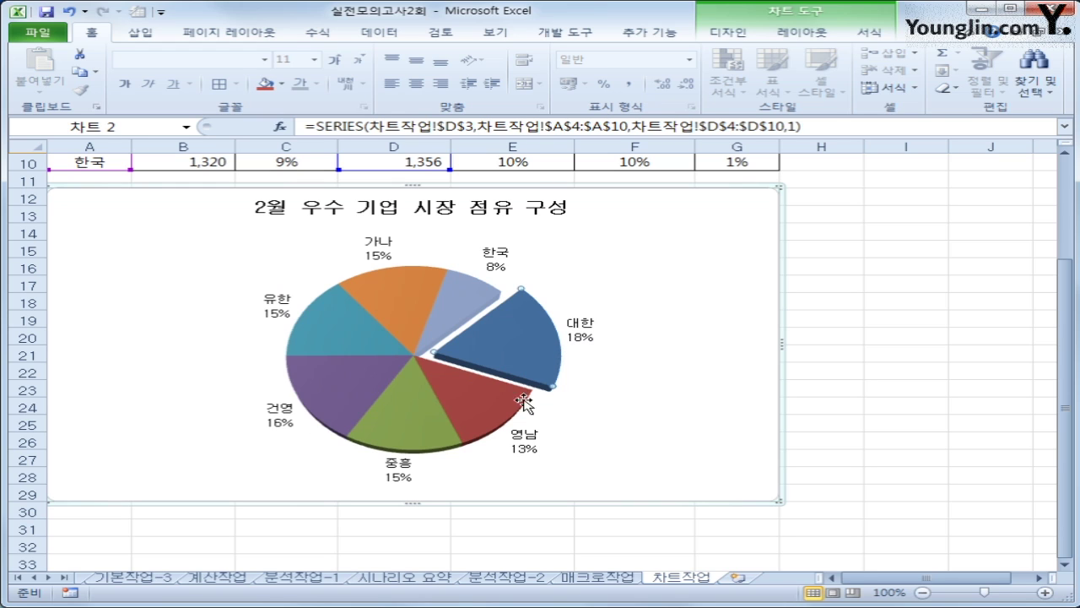
mouse_move(514, 369)
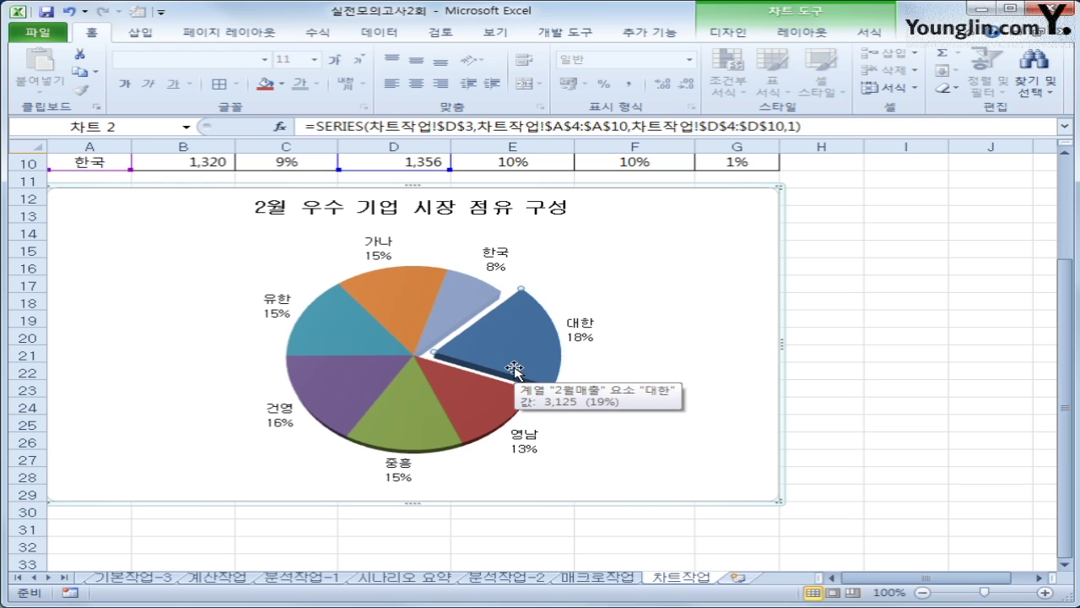